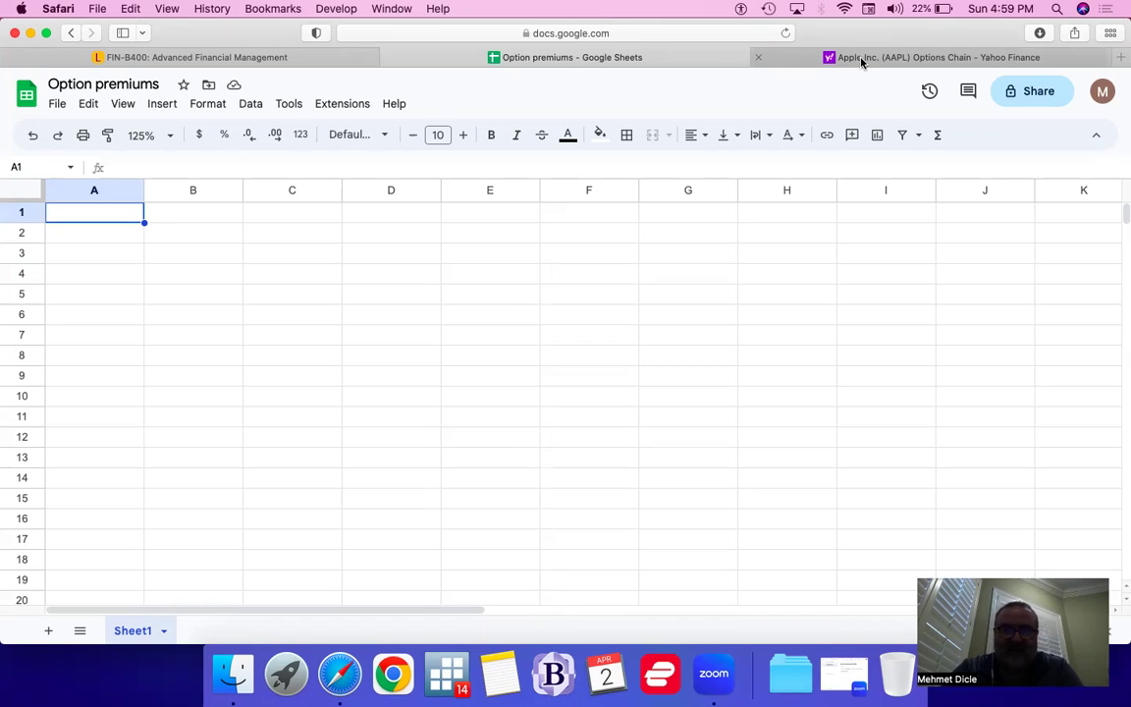
- Put the heading 'Strike' in D3 and the labels 'AAPL', 'Call' and 'Spot' in A1:A3
{"action": "left_click", "coordinate": [401, 255]}
{"action": "type", "text": "Strik"}
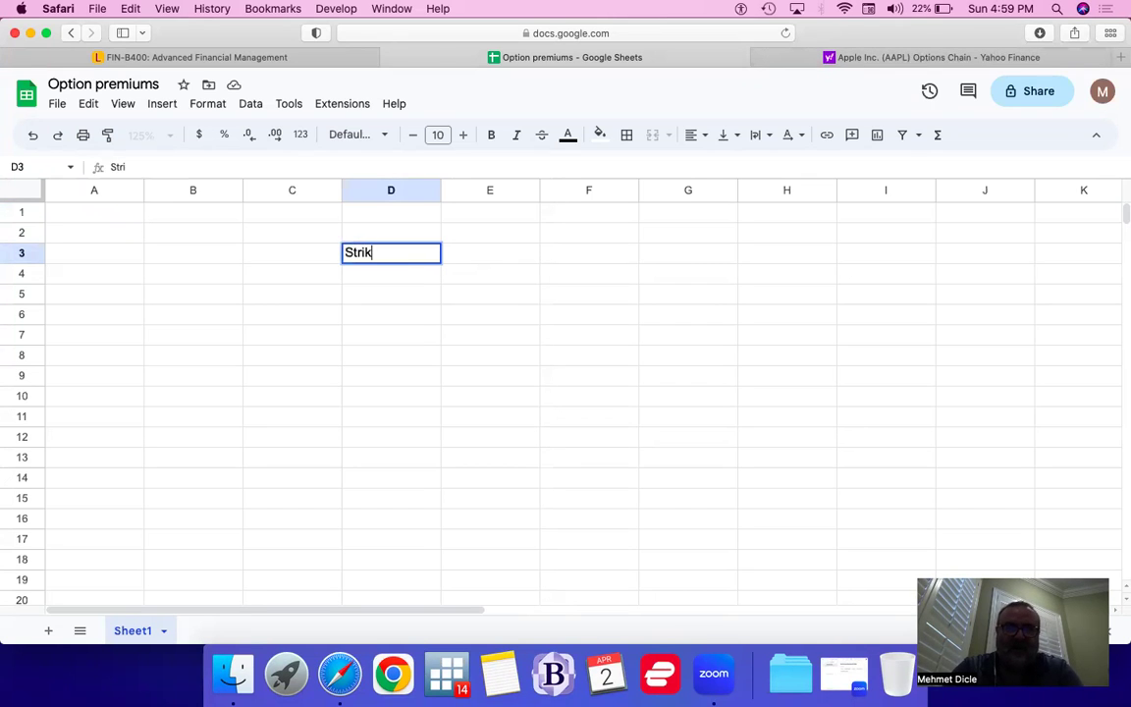
{"action": "type", "text": "e"}
{"action": "key", "text": "Return"}
{"action": "key", "text": "Up"}
{"action": "key", "text": "Up"}
{"action": "key", "text": "Up"}
{"action": "key", "text": "Left"}
{"action": "key", "text": "Left"}
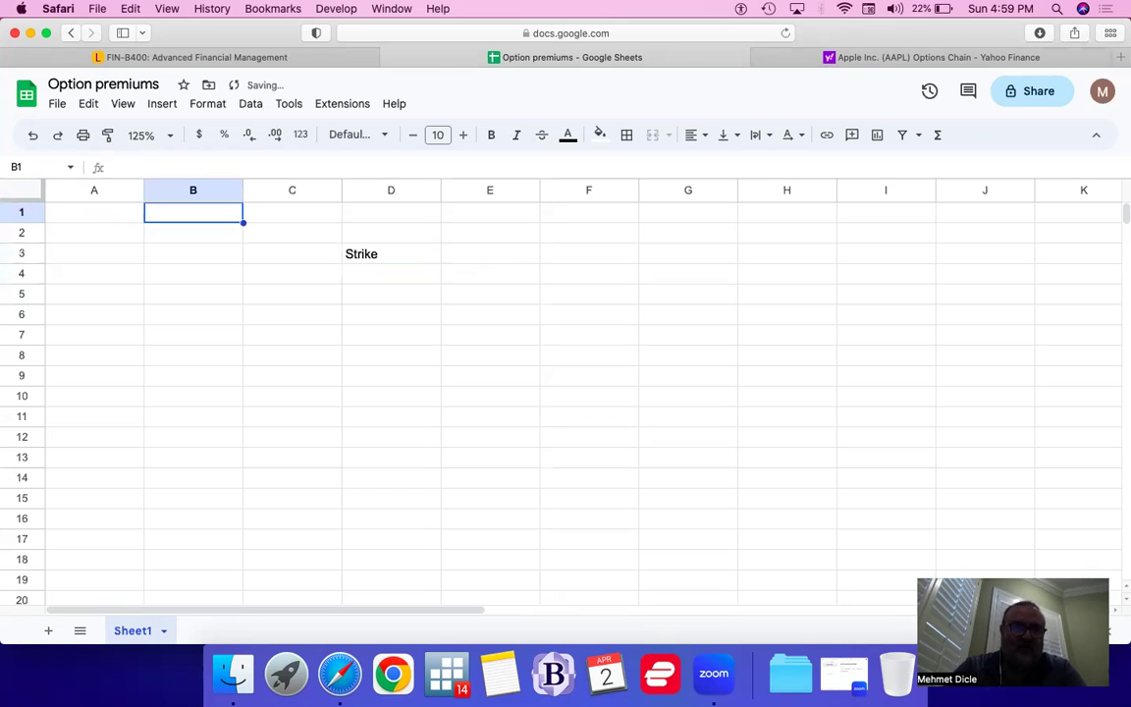
{"action": "key", "text": "Left"}
{"action": "type", "text": "AAPL"}
{"action": "key", "text": "Return"}
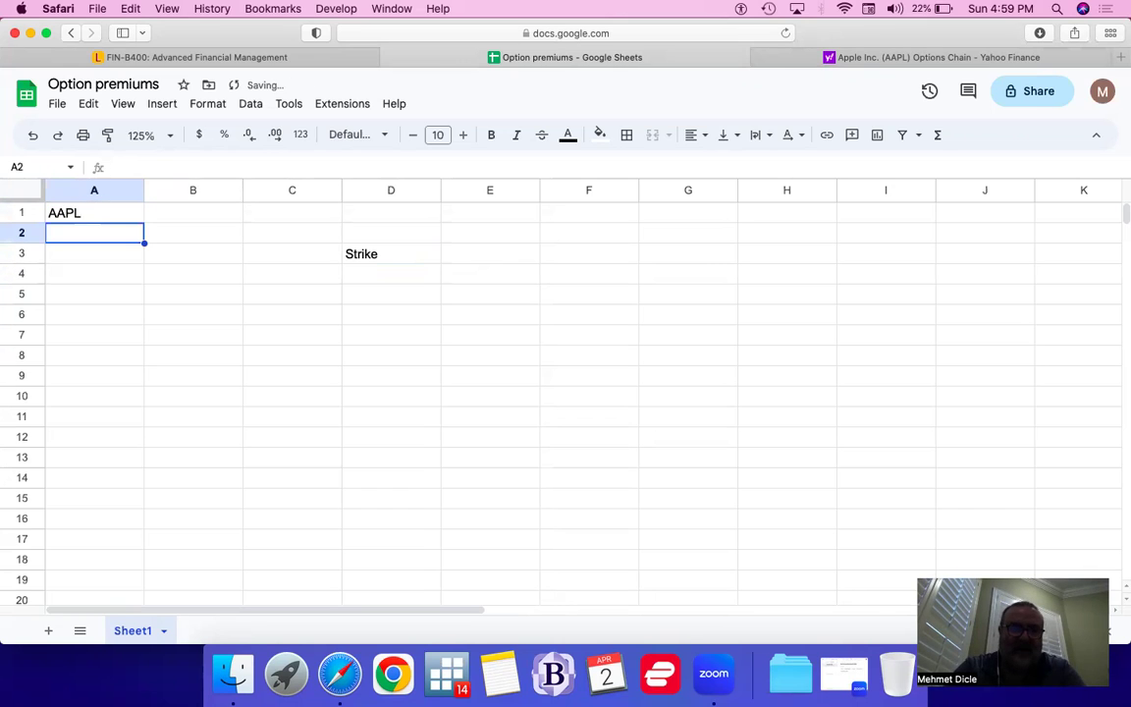
{"action": "type", "text": "Call"}
{"action": "key", "text": "Return"}
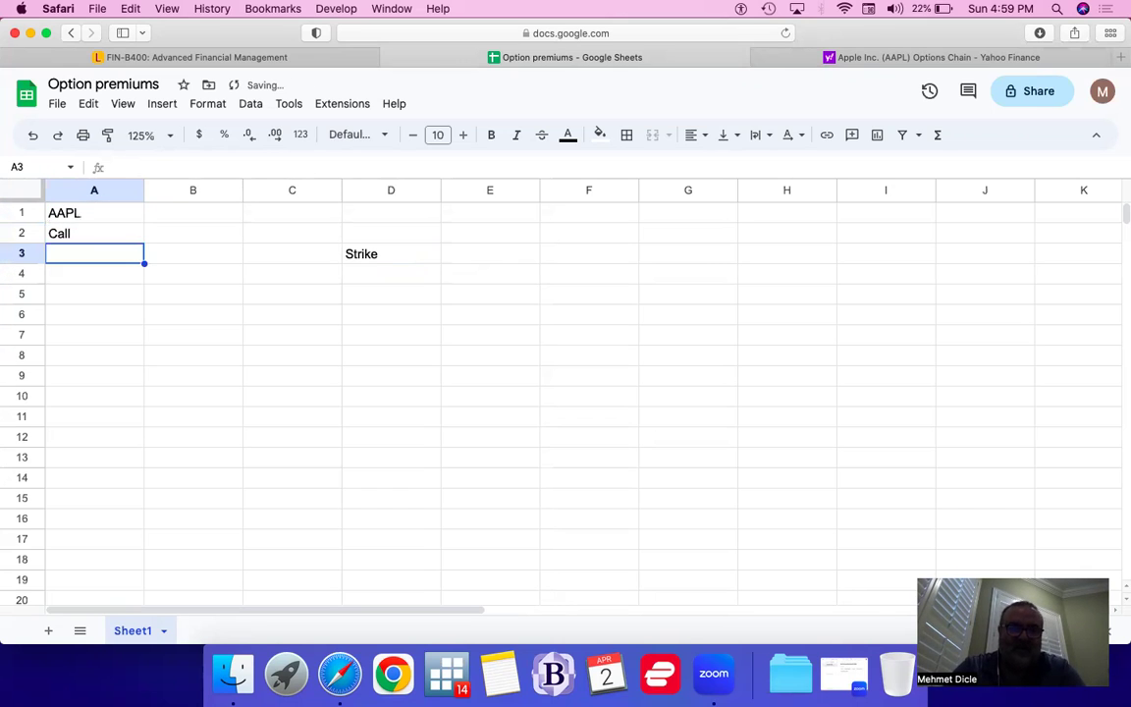
{"action": "type", "text": "Spot"}
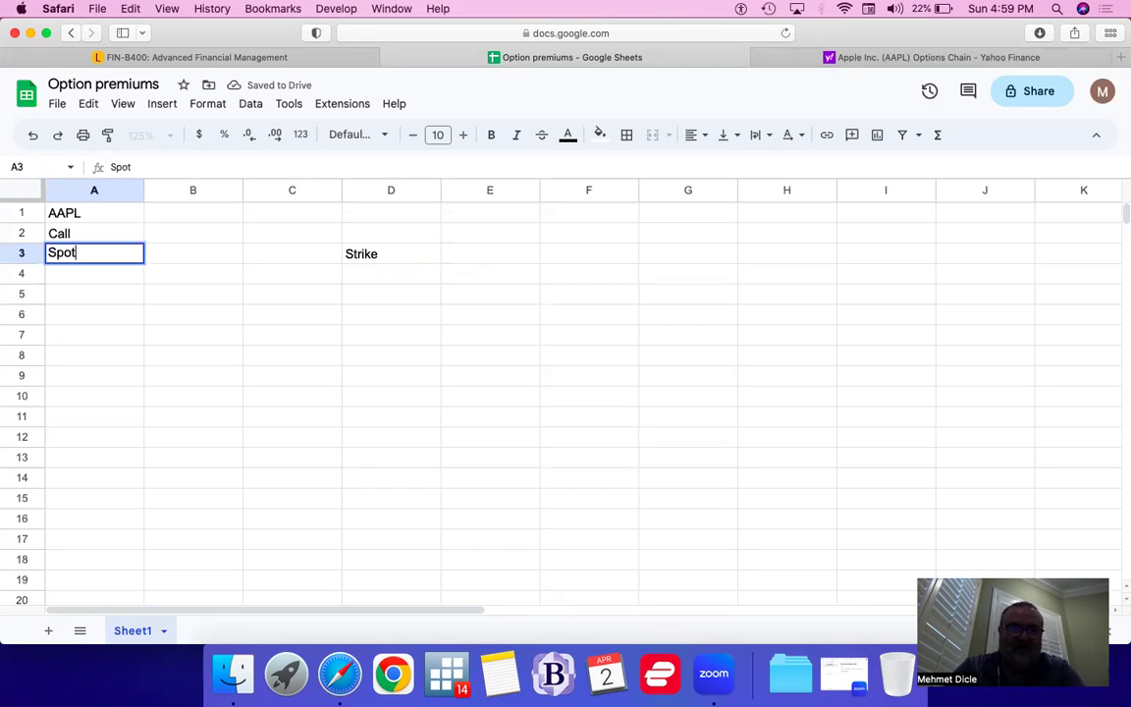
{"action": "key", "text": "Tab"}
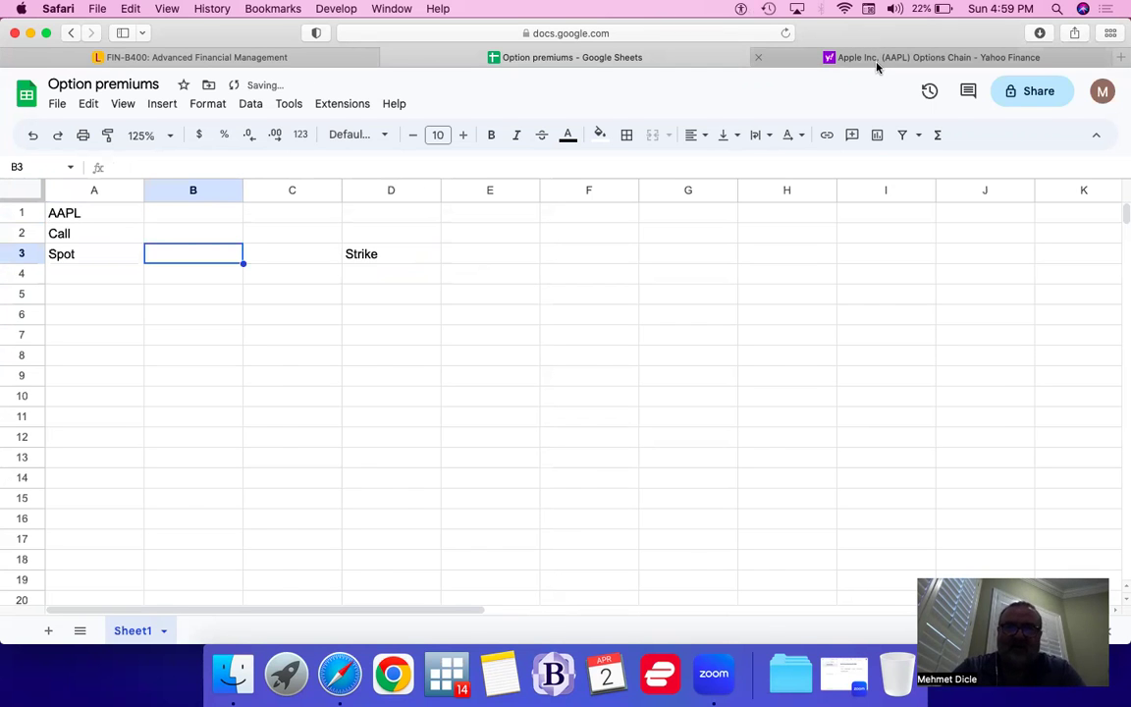
- Enter AAPL's spot price of 164.90 from Yahoo Finance into B3
{"action": "left_click", "coordinate": [876, 61]}
{"action": "scroll", "coordinate": [299, 264], "scroll_direction": "up", "scroll_amount": 15}
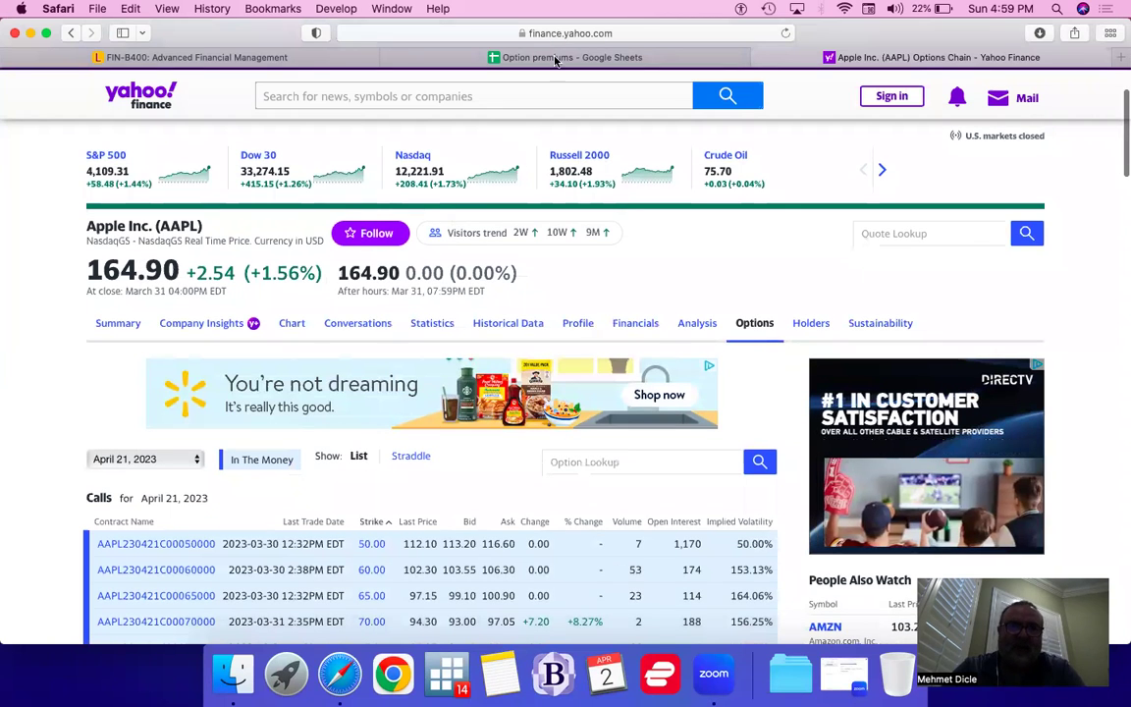
{"action": "left_click", "coordinate": [554, 59]}
{"action": "type", "text": "1"}
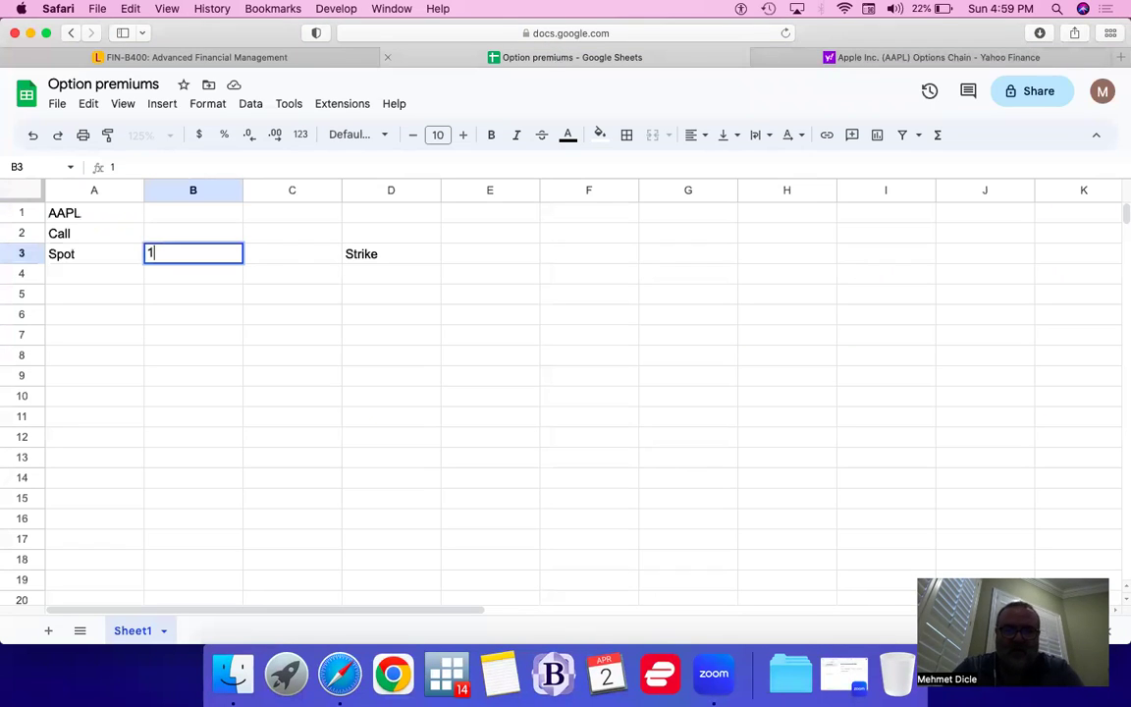
{"action": "type", "text": "64.90"}
{"action": "key", "text": "Return"}
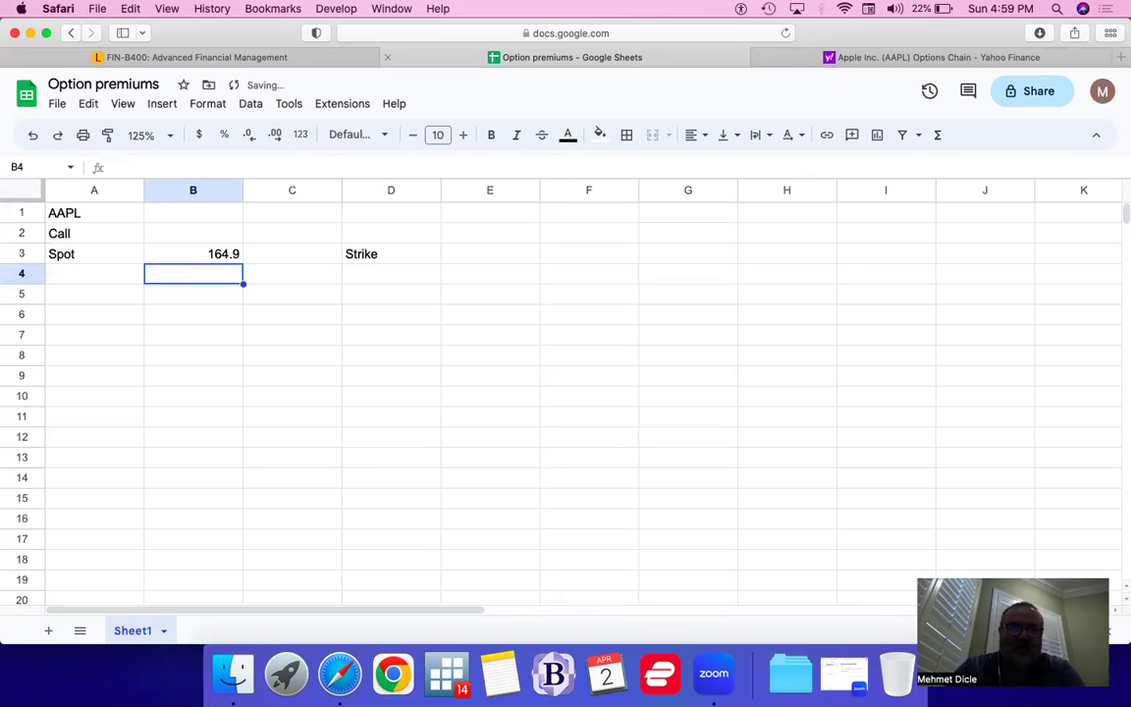
- Add the label 'Today' in C8
{"action": "key", "text": "Down"}
{"action": "key", "text": "Down"}
{"action": "key", "text": "Down"}
{"action": "key", "text": "Down"}
{"action": "key", "text": "Right"}
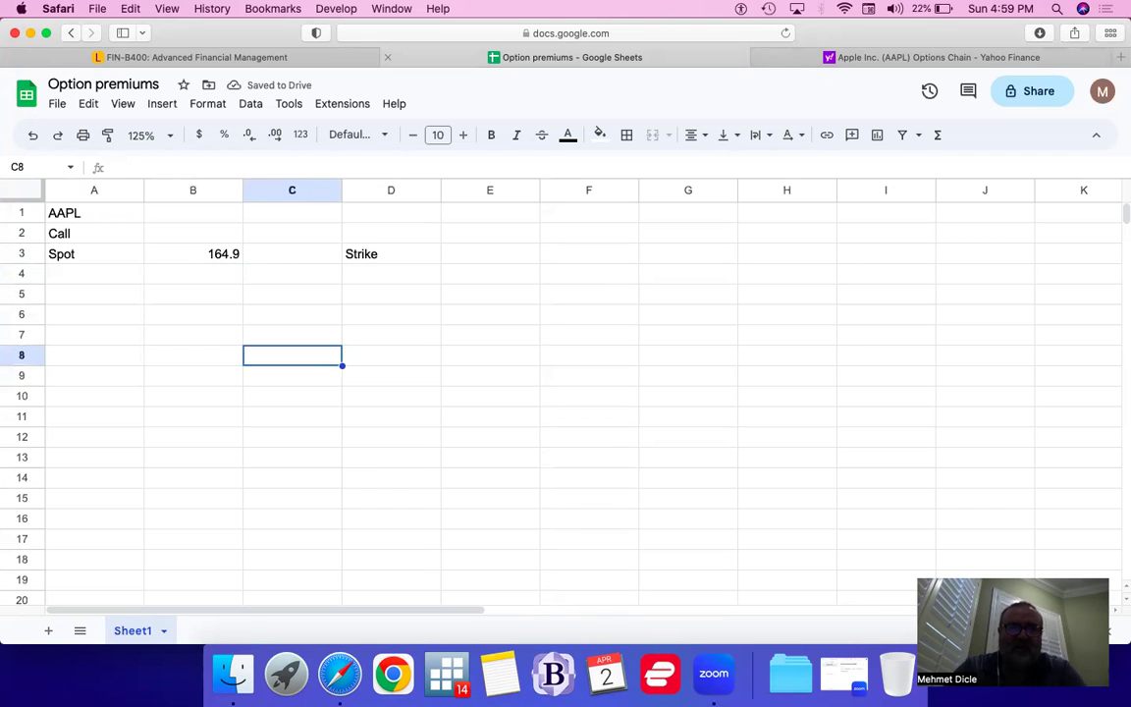
{"action": "type", "text": "Today"}
{"action": "key", "text": "Return"}
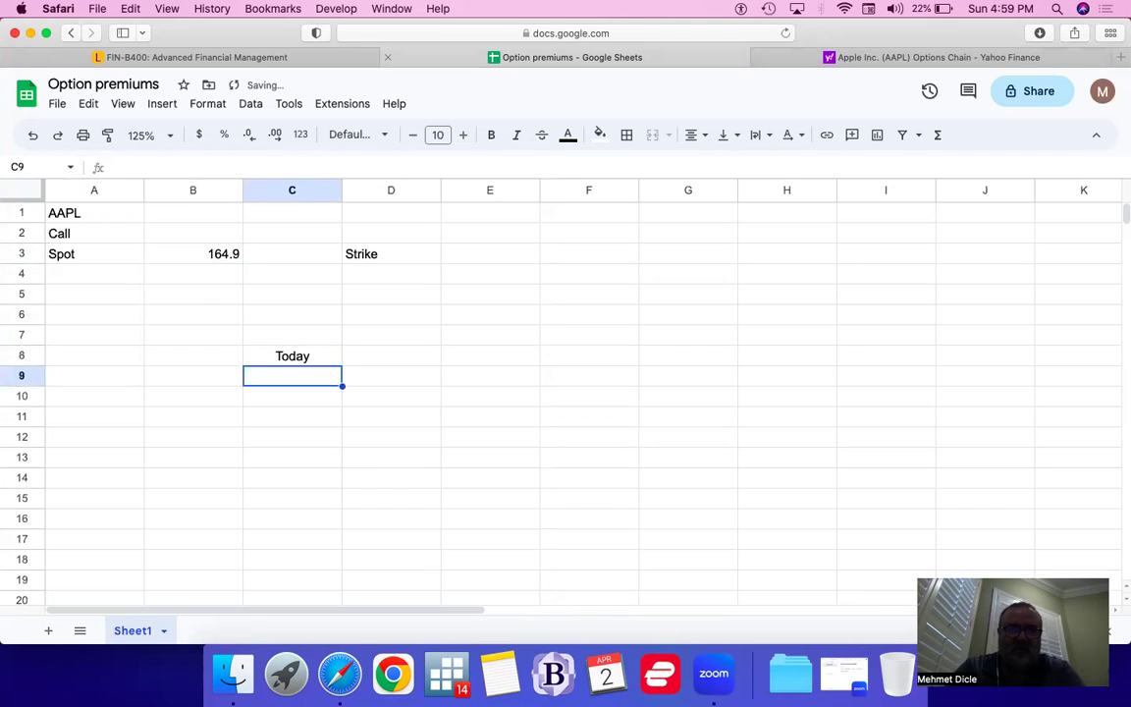
{"action": "key", "text": "Up"}
{"action": "key", "text": "Right"}
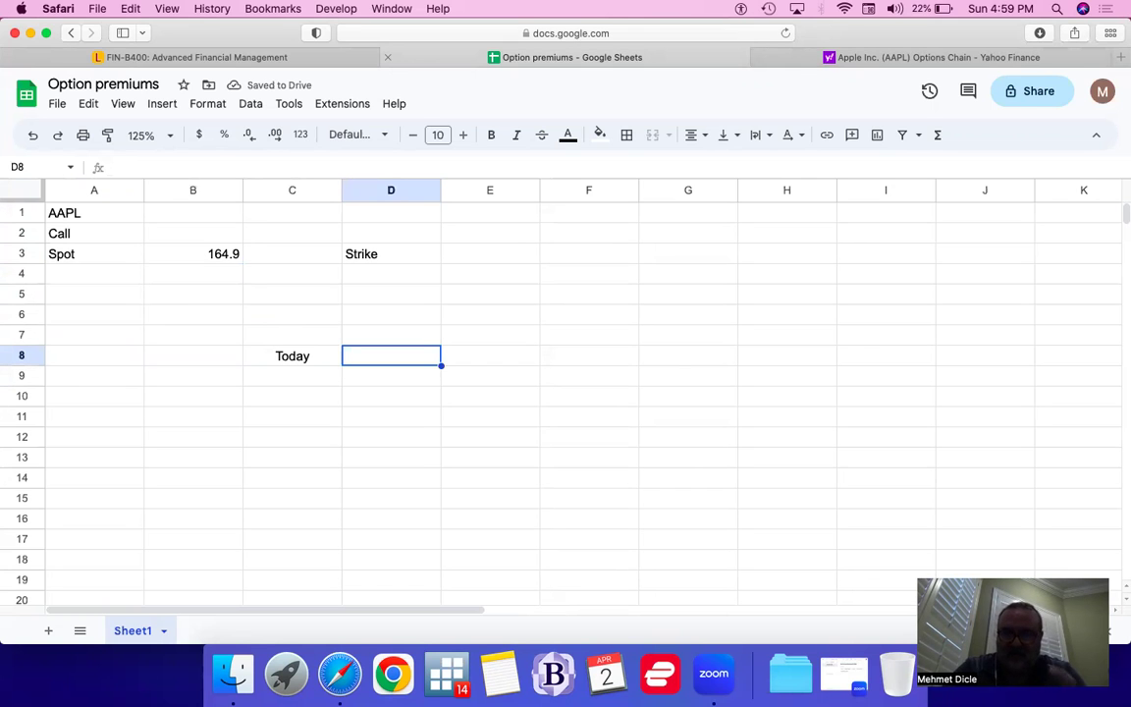
- Check the AAPL options chain and enter the 165 strike in D8
{"action": "left_click", "coordinate": [861, 57]}
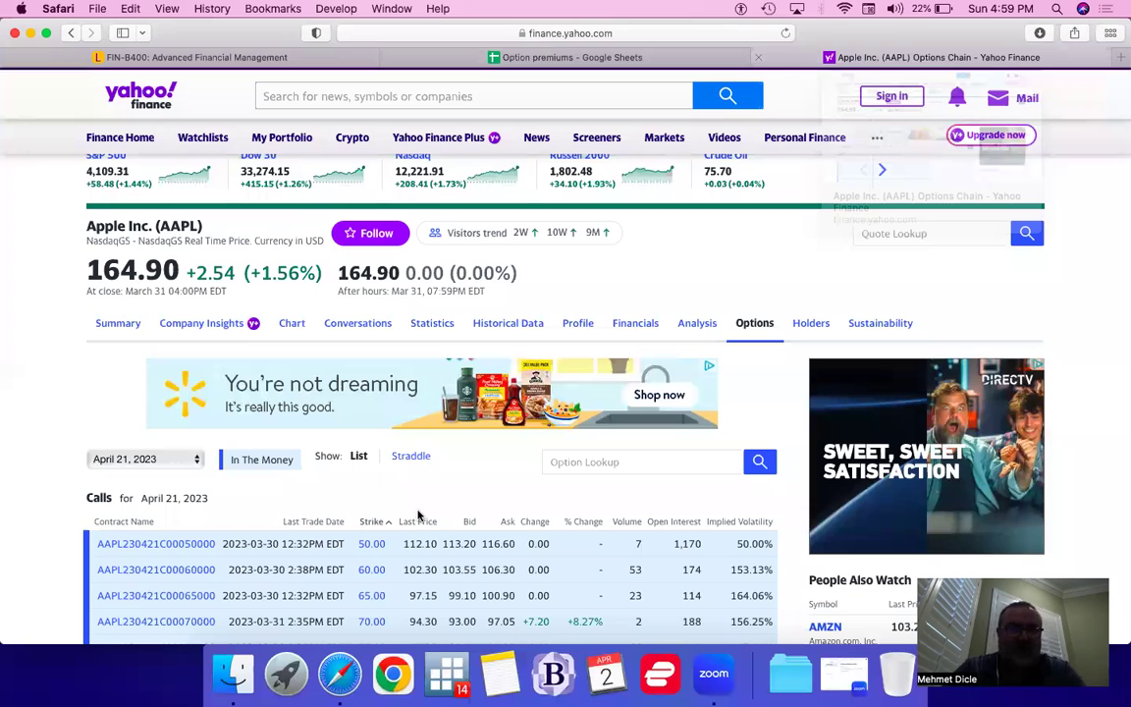
{"action": "scroll", "coordinate": [419, 516], "scroll_direction": "down", "scroll_amount": 5}
{"action": "scroll", "coordinate": [418, 516], "scroll_direction": "down", "scroll_amount": 5}
{"action": "scroll", "coordinate": [403, 471], "scroll_direction": "down", "scroll_amount": 5}
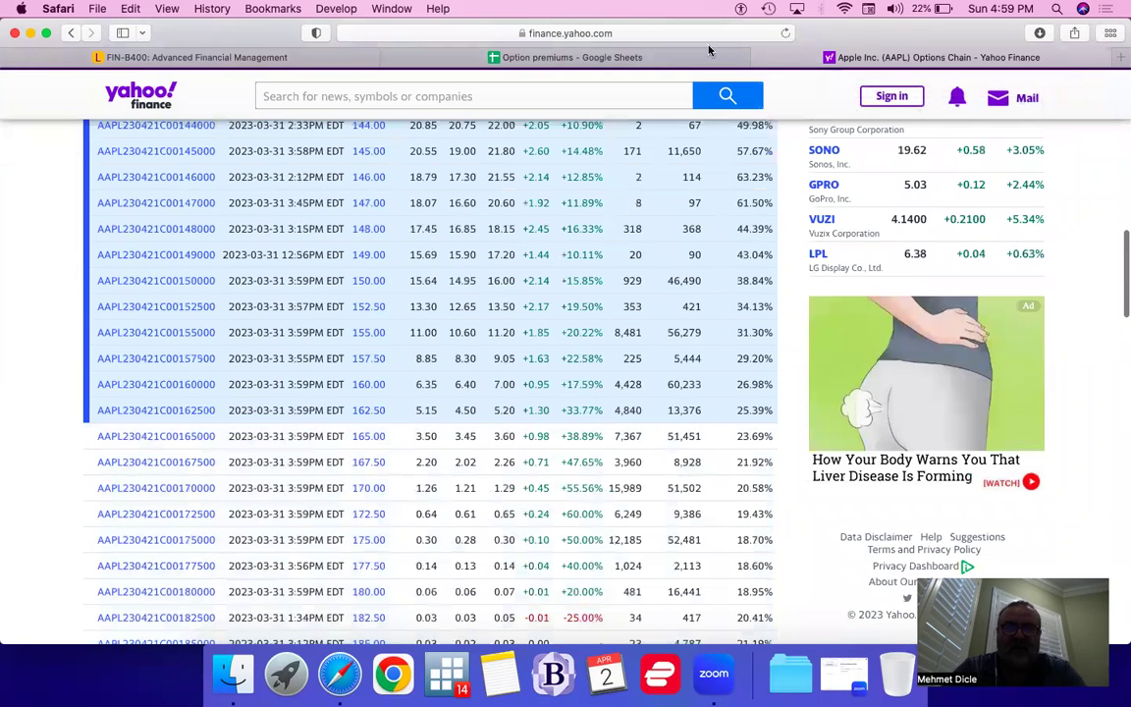
{"action": "mouse_move", "coordinate": [573, 57]}
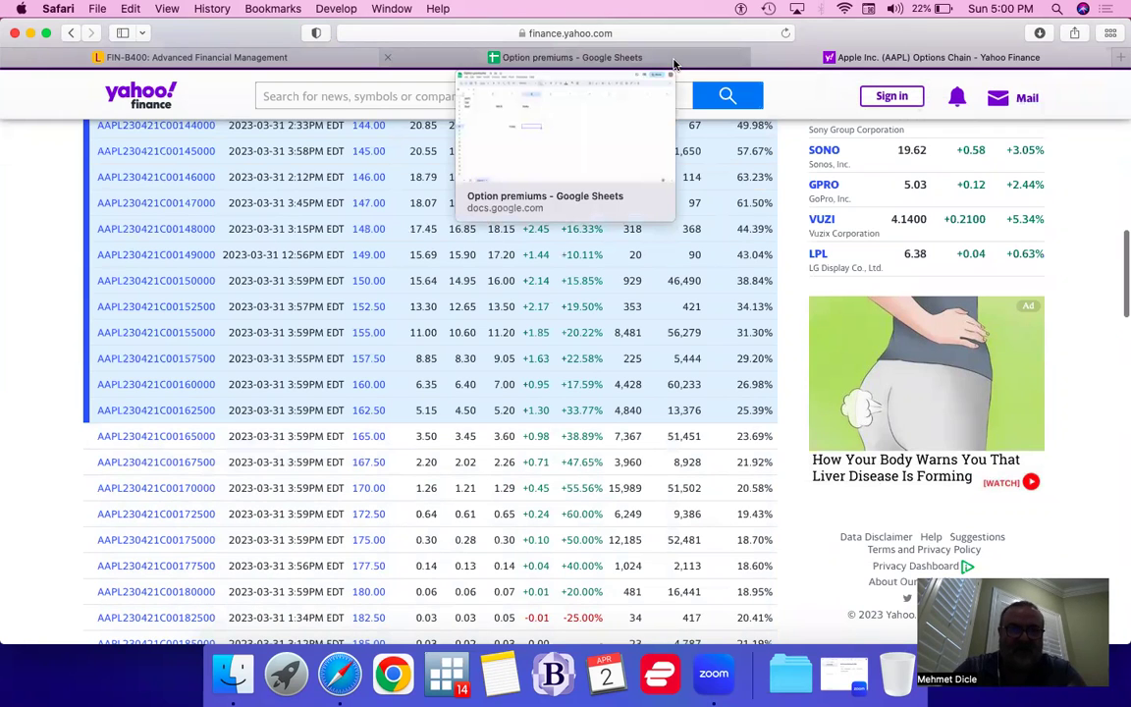
{"action": "left_click", "coordinate": [673, 61]}
{"action": "type", "text": "1"}
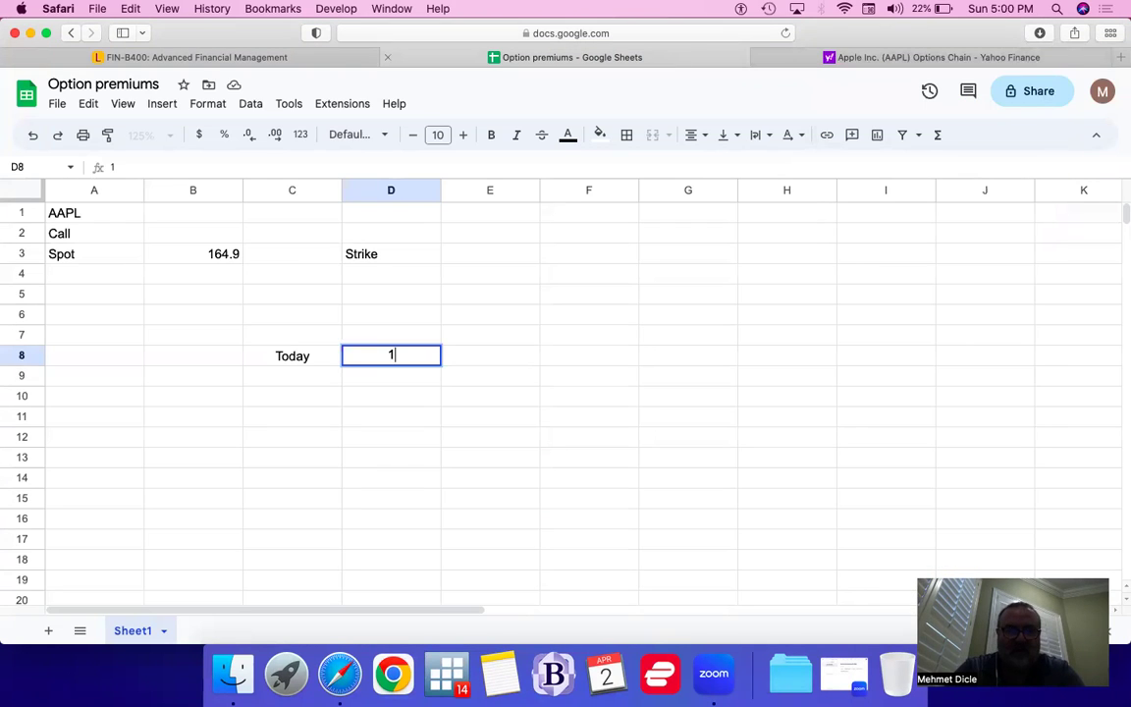
{"action": "type", "text": "65"}
{"action": "key", "text": "Return"}
- Enter =D8-2.5 in D7 and copy it up through D4:D6
{"action": "key", "text": "Up"}
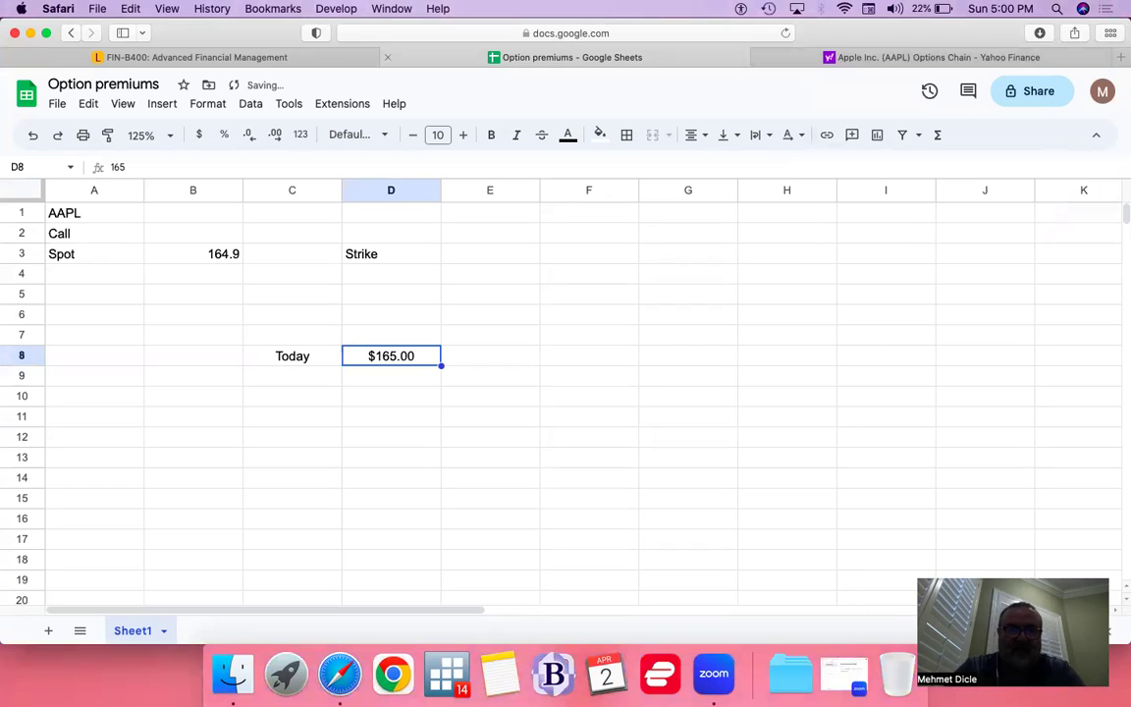
{"action": "key", "text": "Up"}
{"action": "type", "text": "="}
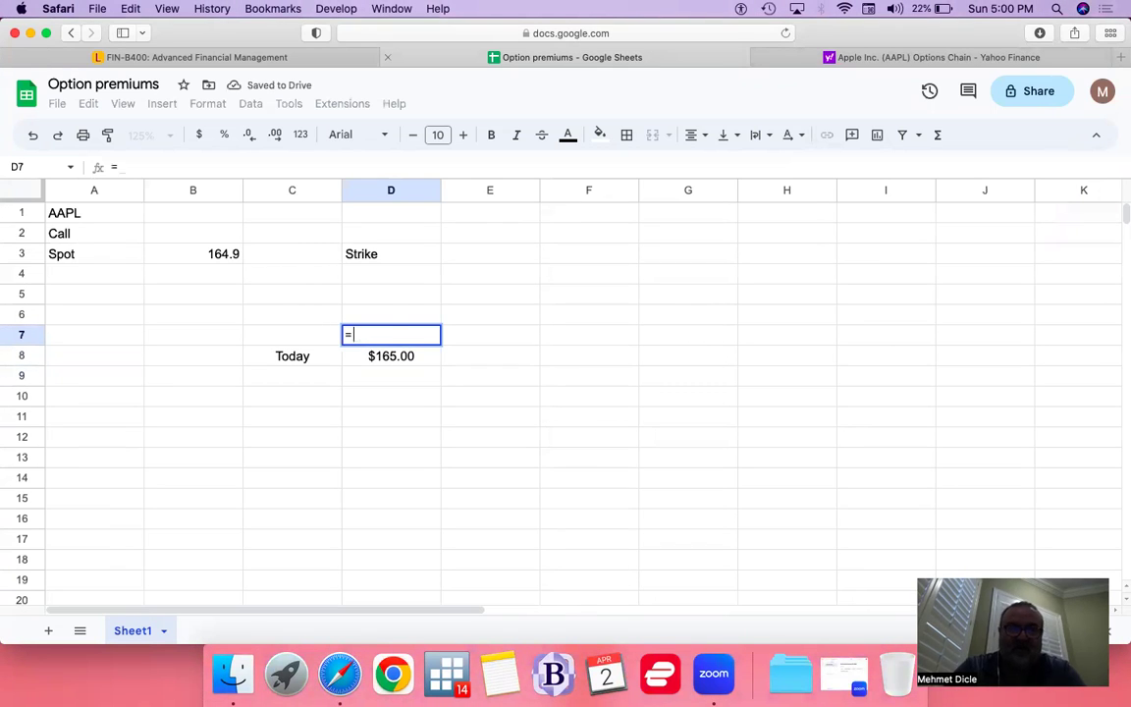
{"action": "key", "text": "Down"}
{"action": "type", "text": "-"}
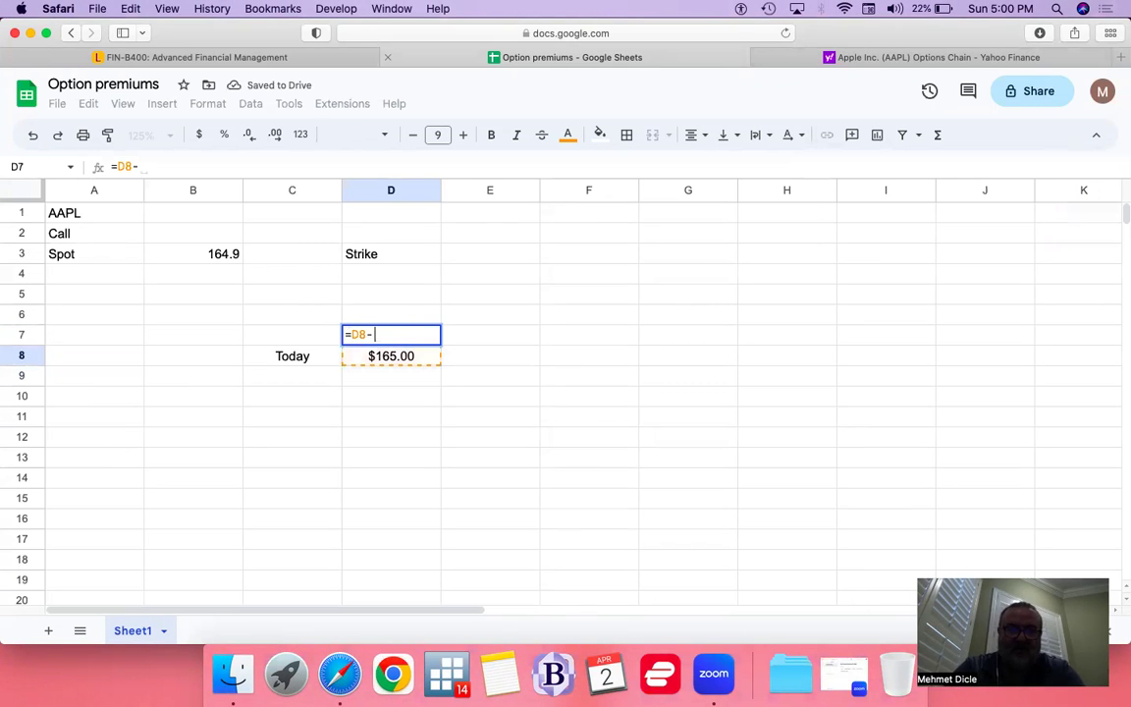
{"action": "type", "text": "2.5"}
{"action": "key", "text": "Return"}
{"action": "key", "text": "super+c"}
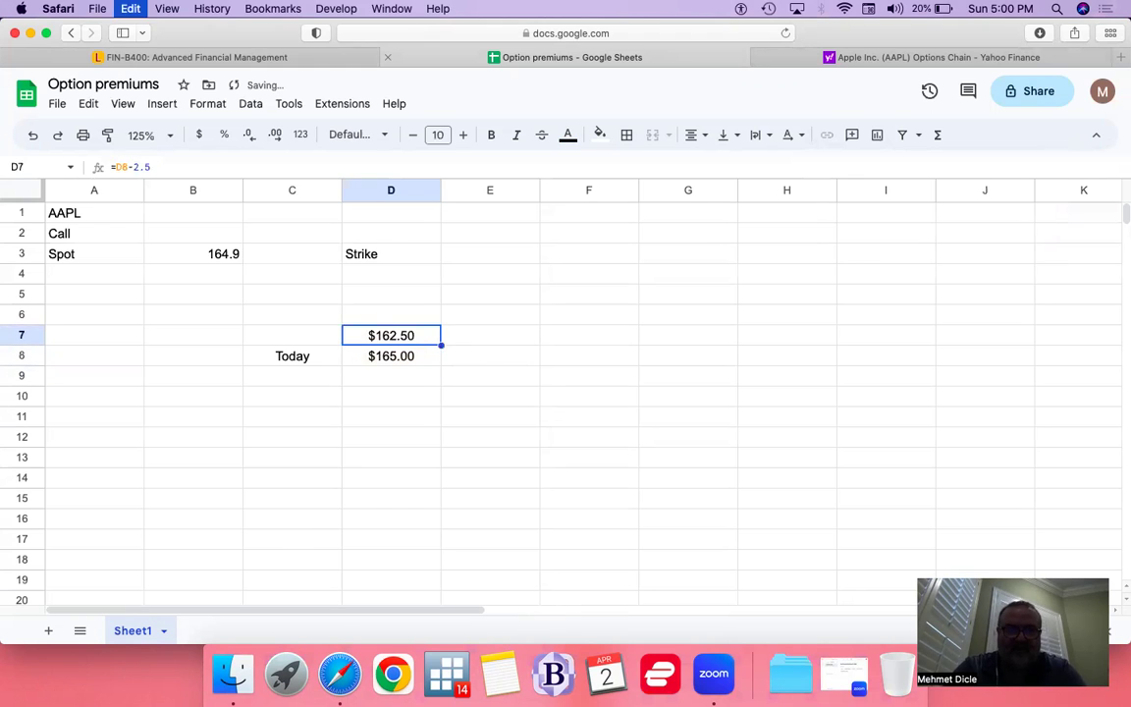
{"action": "key", "text": "Up"}
{"action": "key", "text": "shift+Up"}
{"action": "key", "text": "shift+Up"}
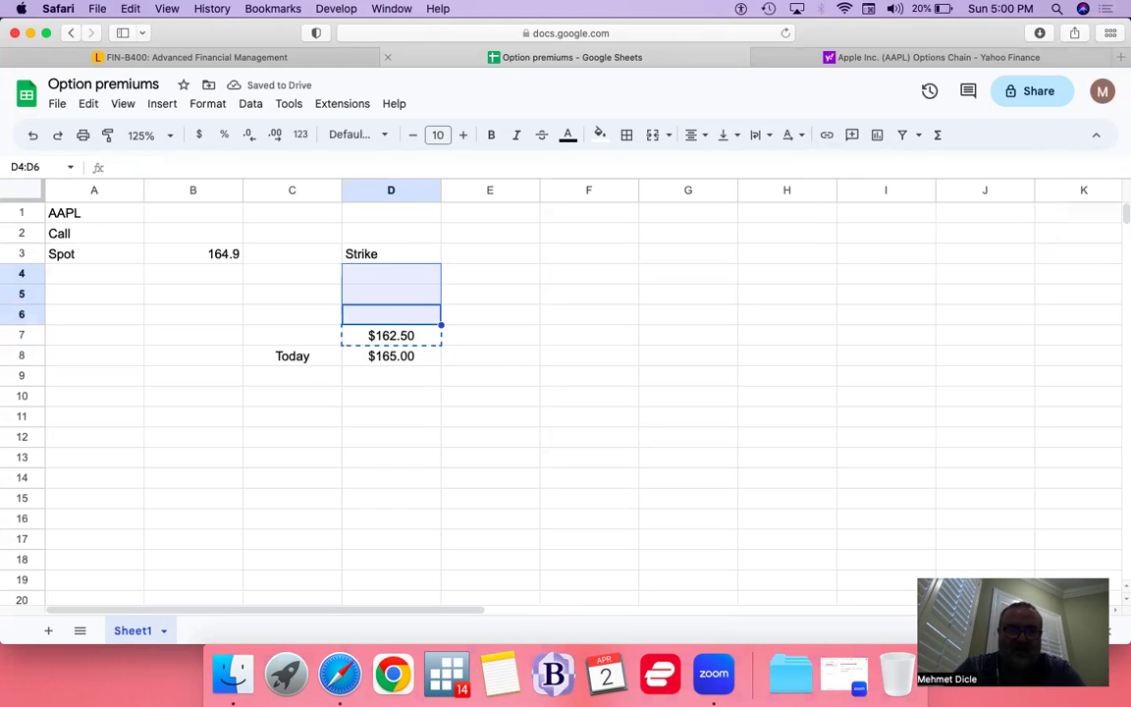
{"action": "key", "text": "super+v"}
- Enter =D8+2.5 in D9 and copy it down through D10:D13
{"action": "key", "text": "Down"}
{"action": "key", "text": "Down"}
{"action": "key", "text": "Down"}
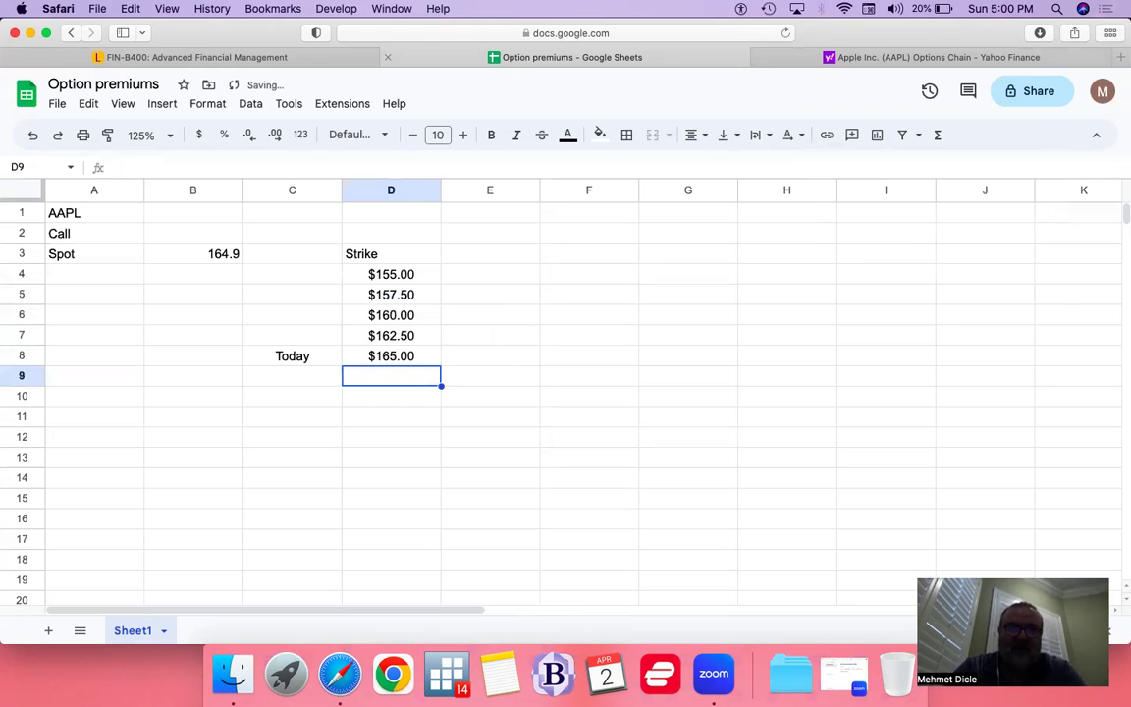
{"action": "type", "text": "=D8+"}
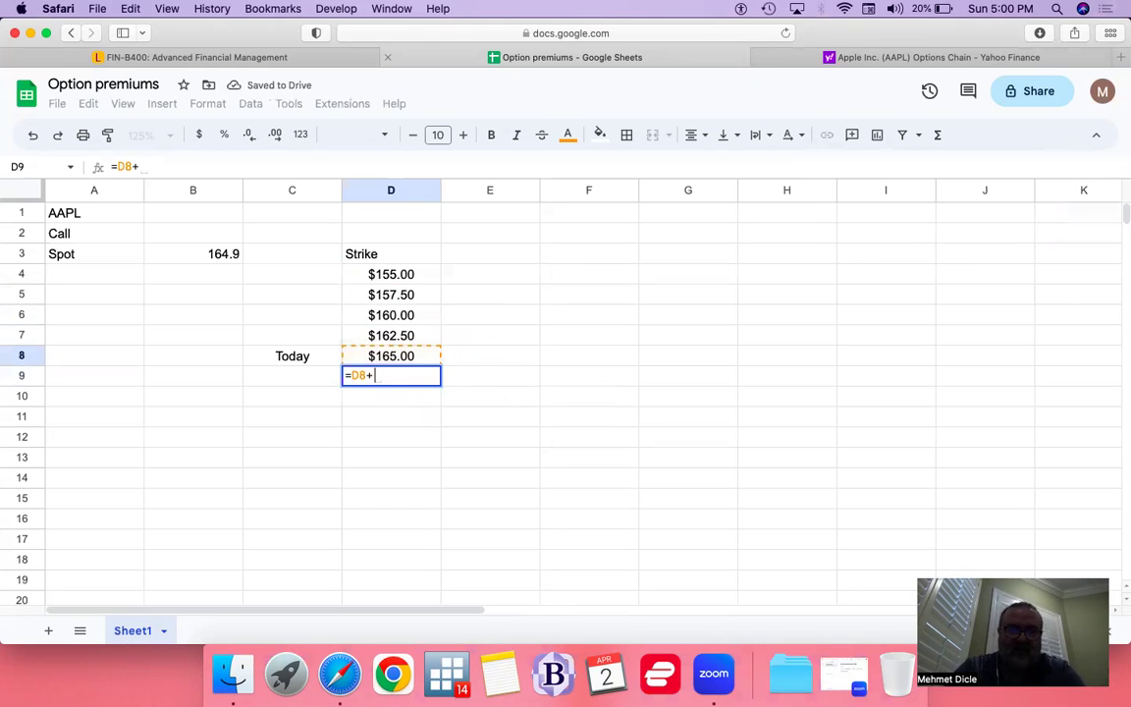
{"action": "type", "text": "2.5"}
{"action": "key", "text": "Return"}
{"action": "key", "text": "Up"}
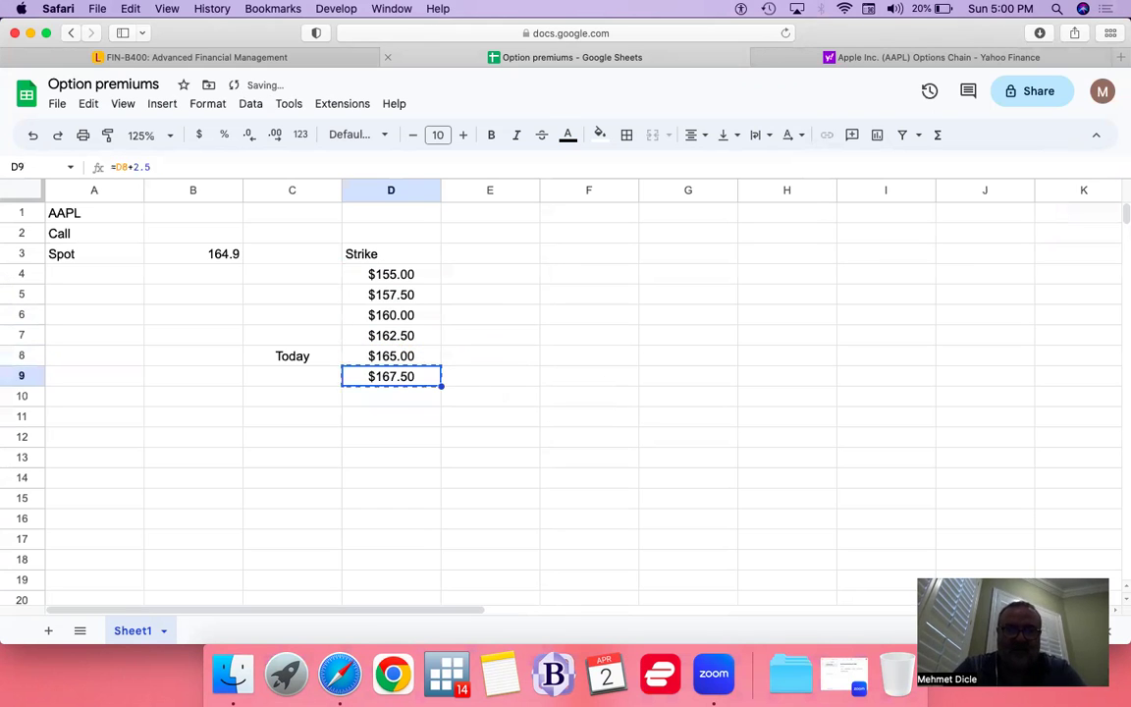
{"action": "key", "text": "super+c"}
{"action": "key", "text": "Down"}
{"action": "key", "text": "shift+Down"}
{"action": "key", "text": "shift+Down"}
{"action": "key", "text": "shift+Down"}
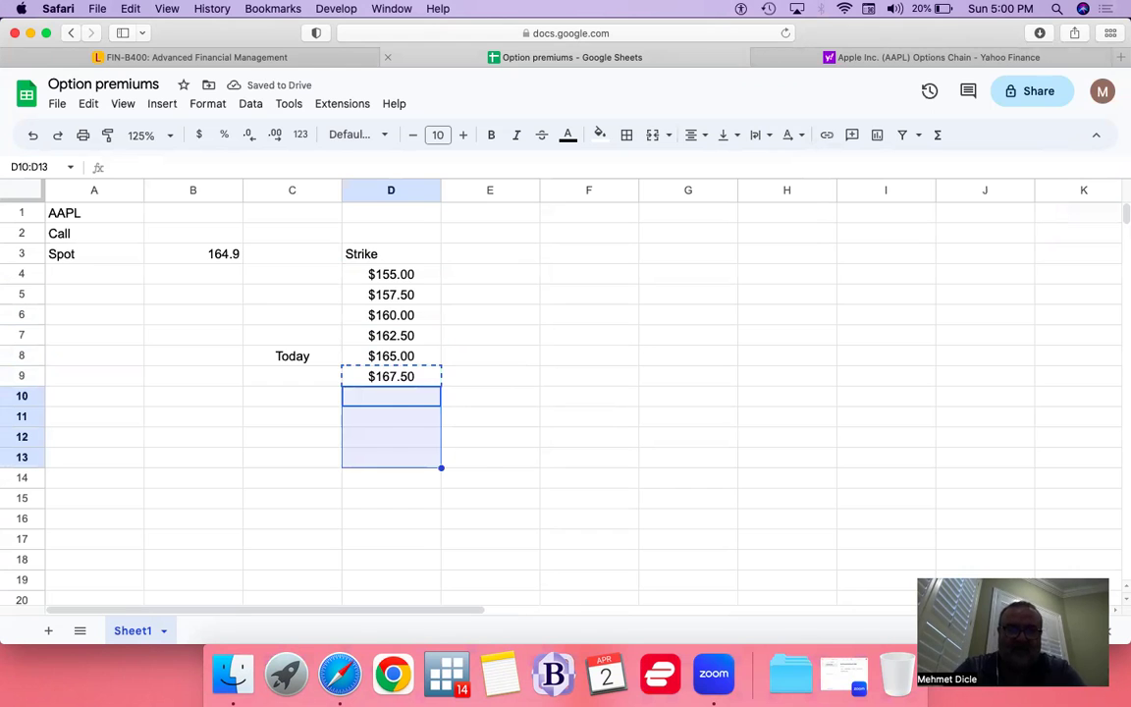
{"action": "key", "text": "super+v"}
- Delete the extra $177.50 strike so the list ends at $175.00
{"action": "key", "text": "Up"}
{"action": "key", "text": "Up"}
{"action": "key", "text": "Up"}
{"action": "key", "text": "Up"}
{"action": "key", "text": "Up"}
{"action": "key", "text": "Up"}
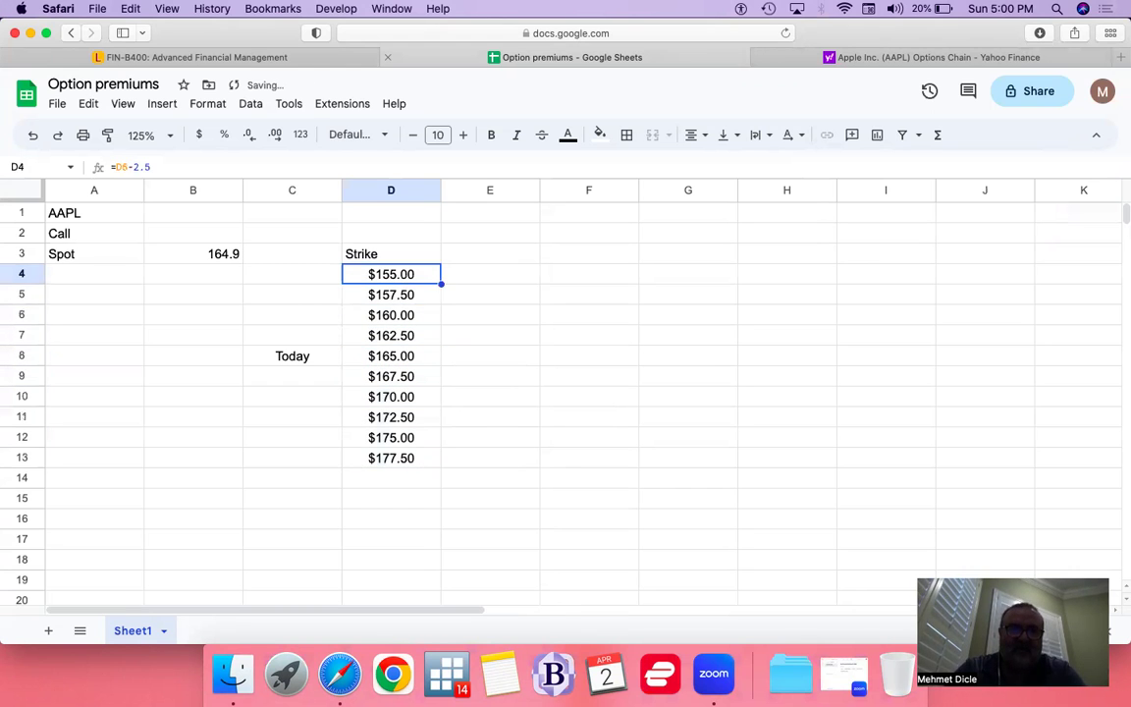
{"action": "key", "text": "Down"}
{"action": "key", "text": "Down"}
{"action": "key", "text": "Down"}
{"action": "key", "text": "Down"}
{"action": "key", "text": "Down"}
{"action": "key", "text": "Down"}
{"action": "key", "text": "Down"}
{"action": "key", "text": "Down"}
{"action": "key", "text": "Down"}
{"action": "key", "text": "Down"}
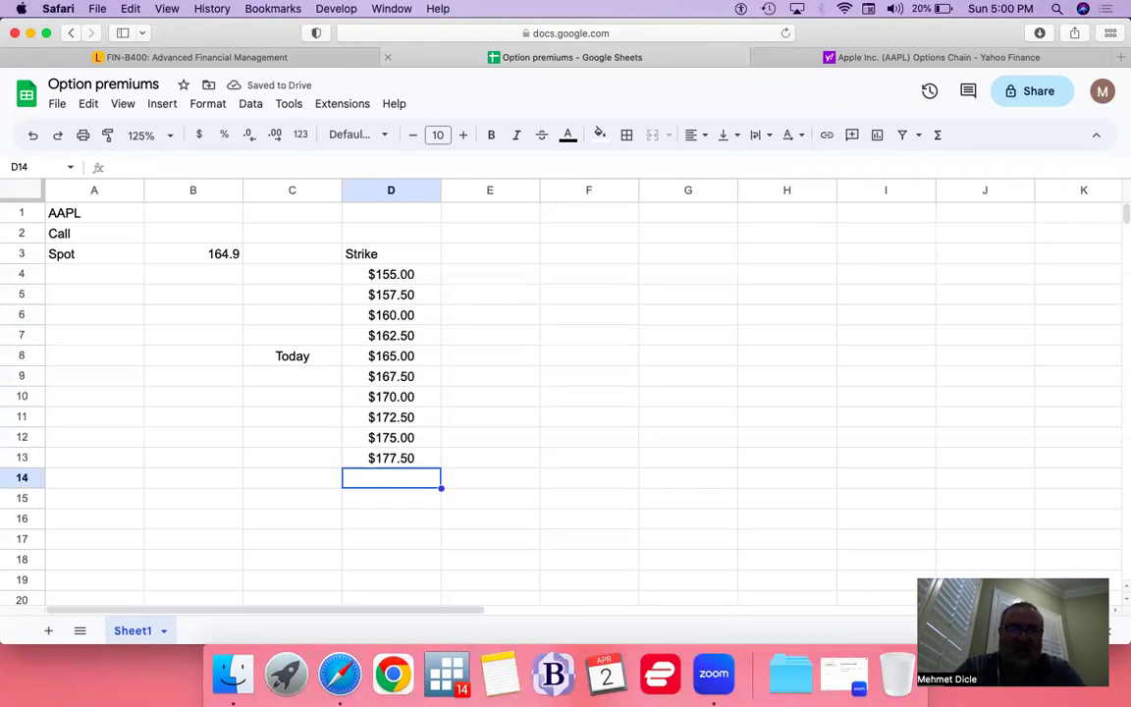
{"action": "key", "text": "Up"}
{"action": "key", "text": "Delete"}
{"action": "key", "text": "Up"}
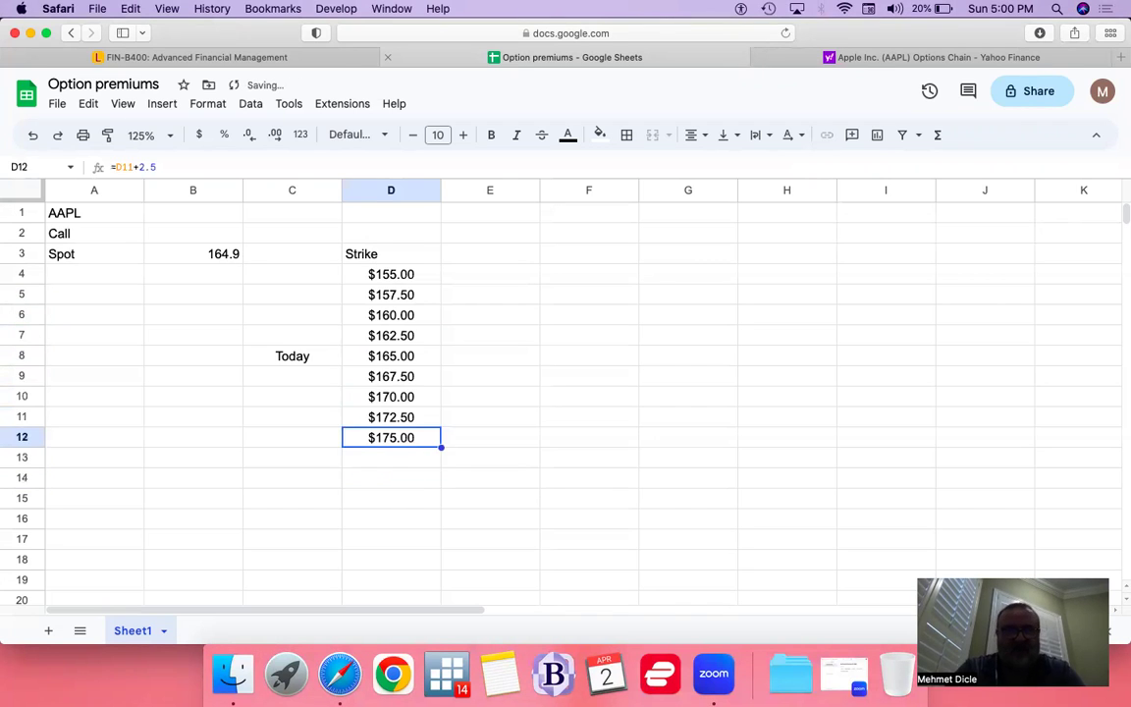
{"action": "key", "text": "Up"}
{"action": "key", "text": "Up"}
{"action": "key", "text": "Up"}
{"action": "key", "text": "Up"}
{"action": "key", "text": "Right"}
{"action": "key", "text": "Up"}
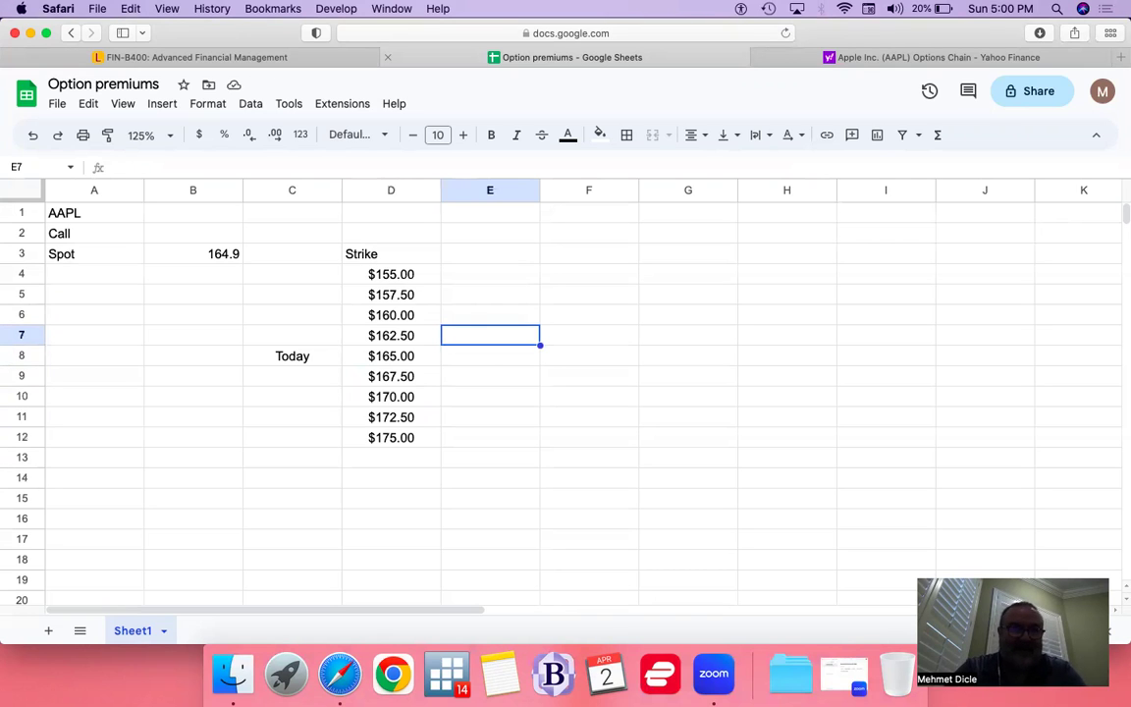
- Enter the heading 'Price' in E3 beside Strike, then go to the $165 price cell
{"action": "key", "text": "Up"}
{"action": "key", "text": "Up"}
{"action": "key", "text": "Up"}
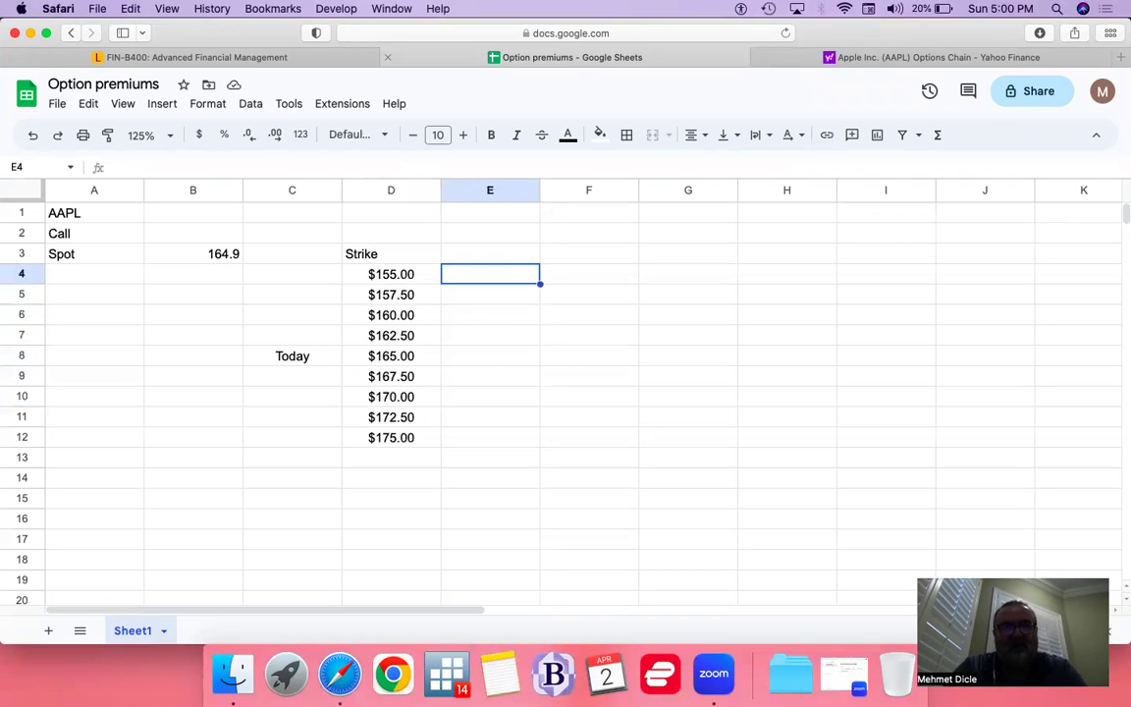
{"action": "key", "text": "Up"}
{"action": "type", "text": "Price"}
{"action": "key", "text": "Tab"}
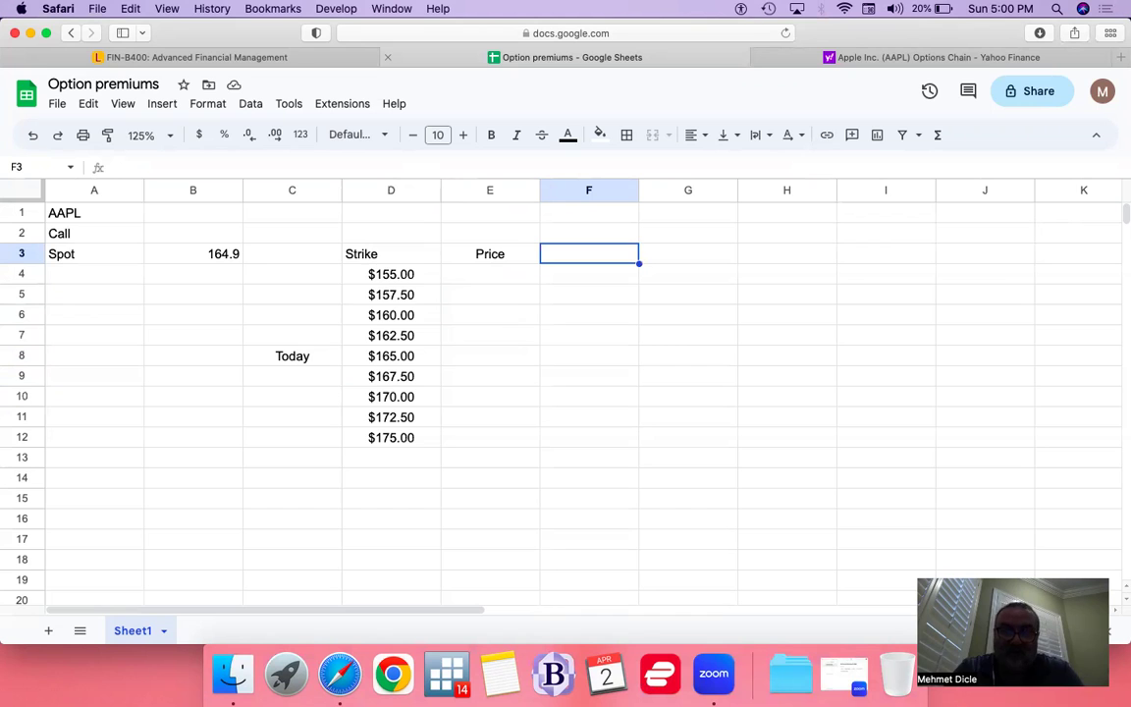
{"action": "key", "text": "Down"}
{"action": "key", "text": "Down"}
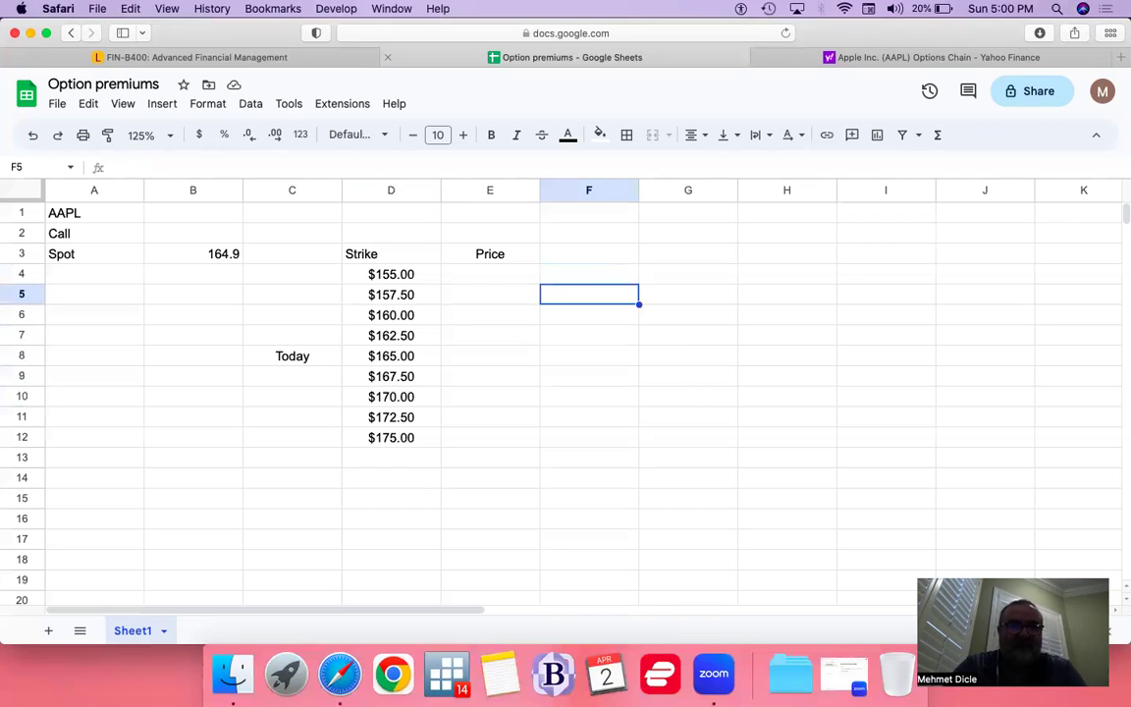
{"action": "key", "text": "Down"}
{"action": "key", "text": "Down"}
{"action": "key", "text": "Left"}
{"action": "key", "text": "Down"}
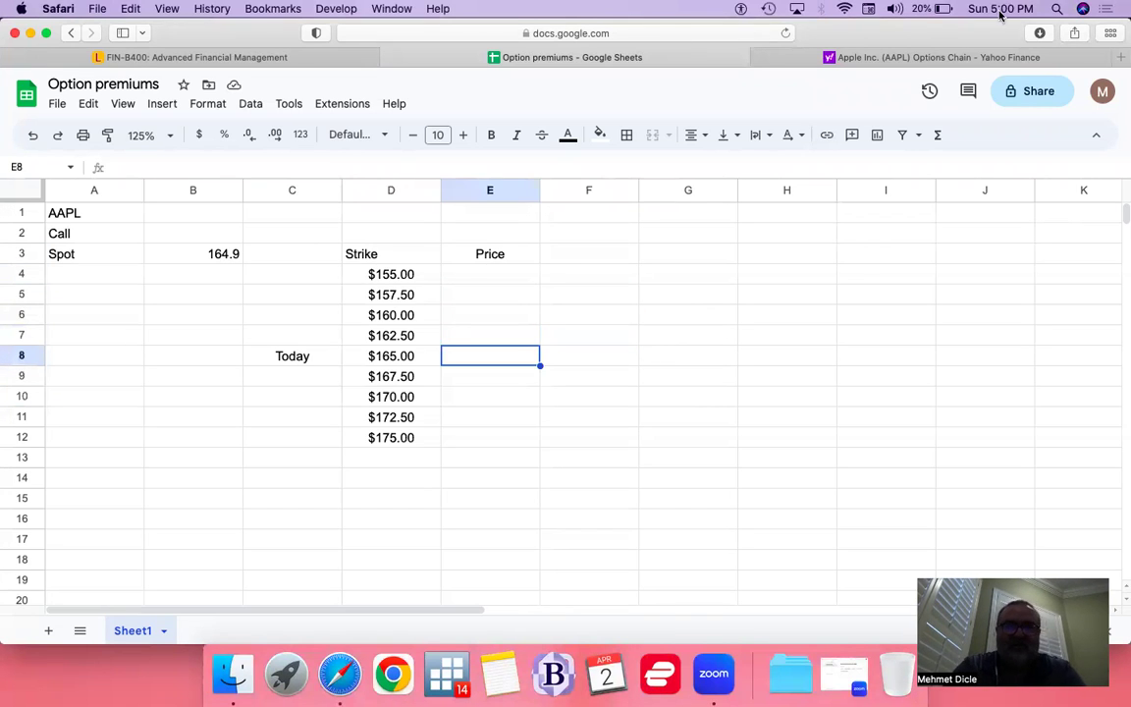
{"action": "left_click", "coordinate": [918, 59]}
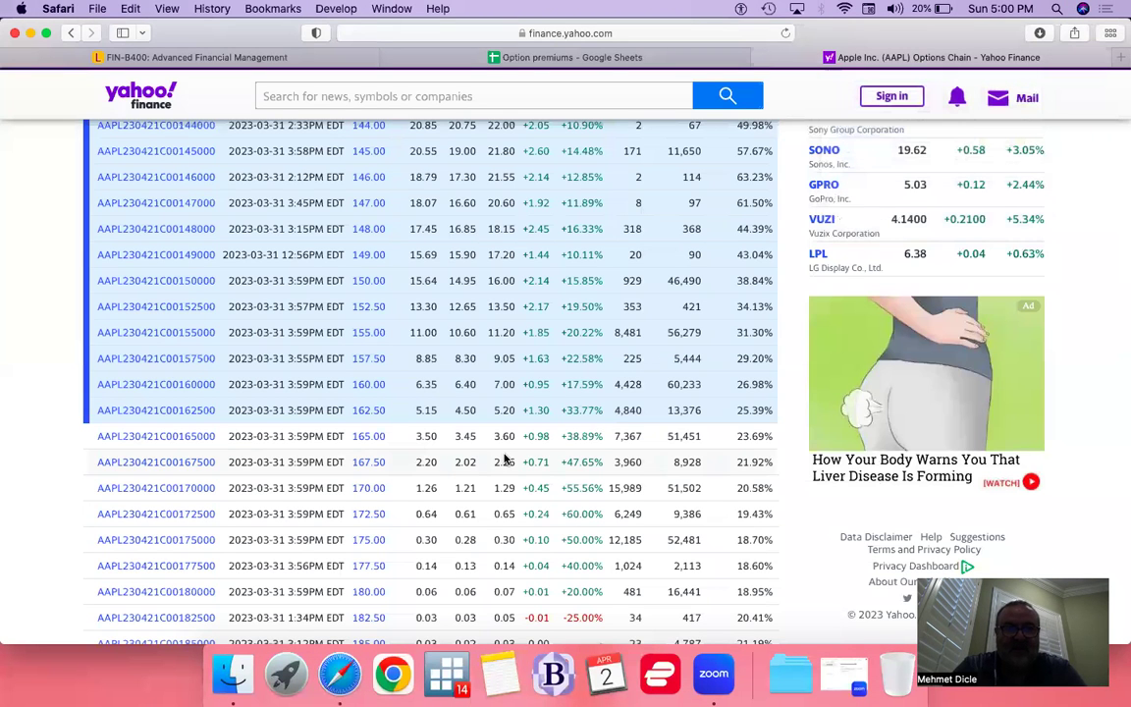
{"action": "scroll", "coordinate": [513, 444], "scroll_direction": "up", "scroll_amount": 5}
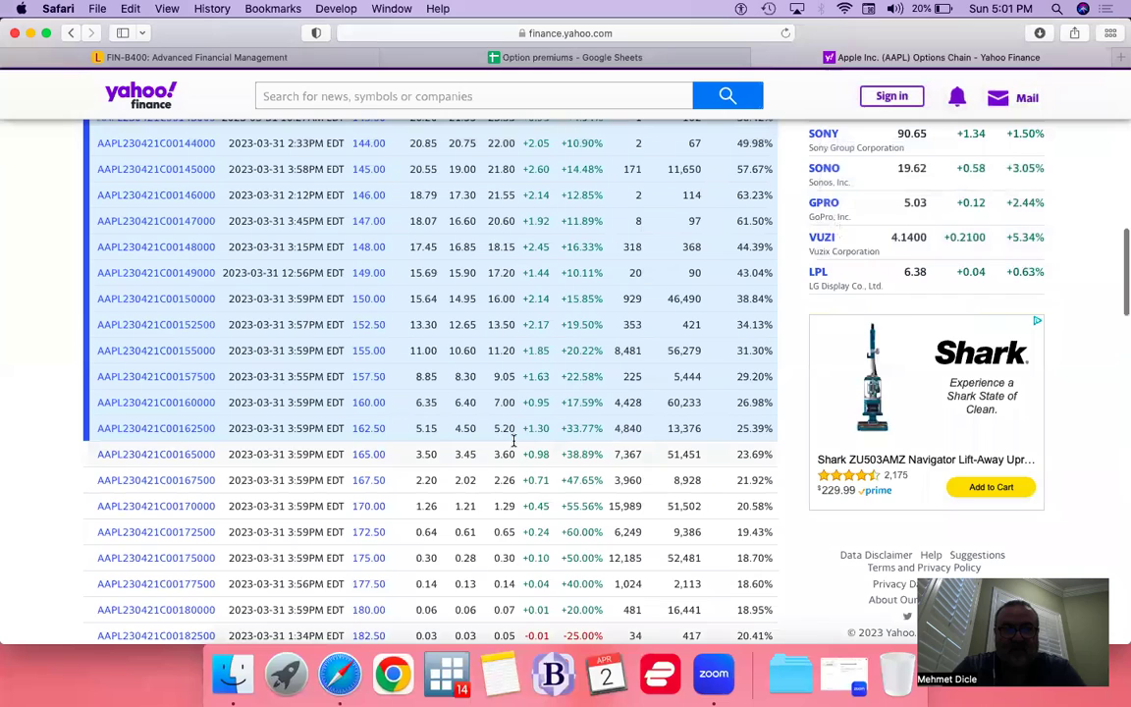
{"action": "scroll", "coordinate": [513, 442], "scroll_direction": "up", "scroll_amount": 4}
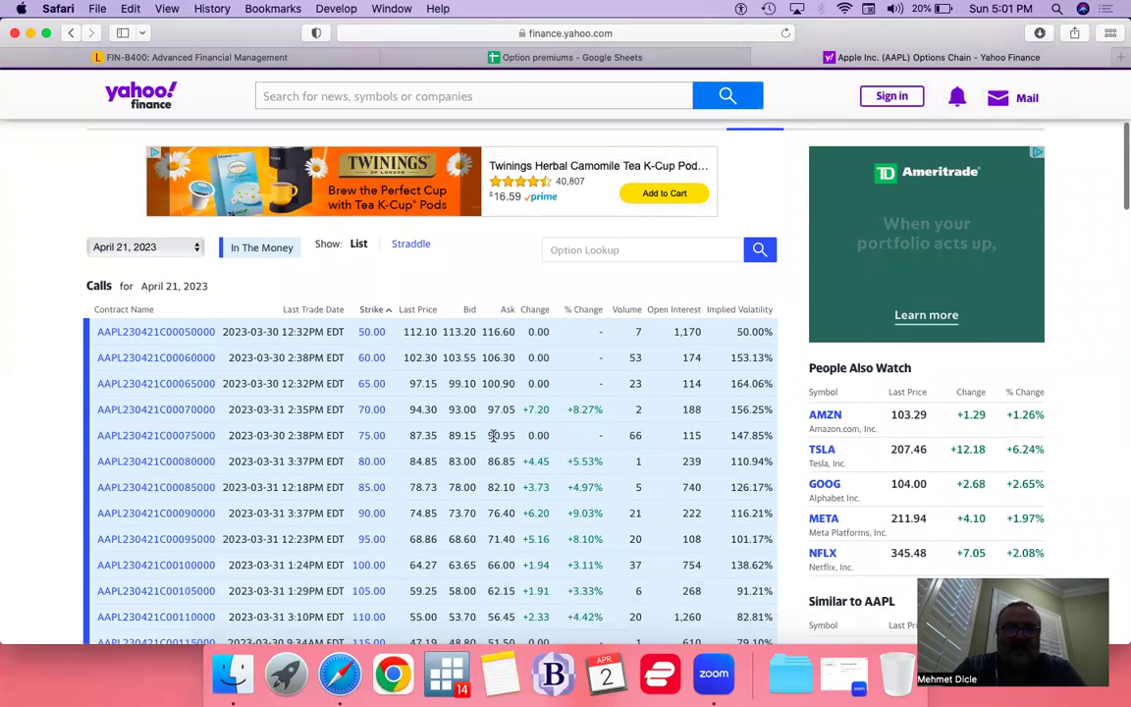
{"action": "scroll", "coordinate": [492, 434], "scroll_direction": "down", "scroll_amount": 2}
{"action": "scroll", "coordinate": [494, 436], "scroll_direction": "down", "scroll_amount": 2}
{"action": "scroll", "coordinate": [494, 436], "scroll_direction": "down", "scroll_amount": 4}
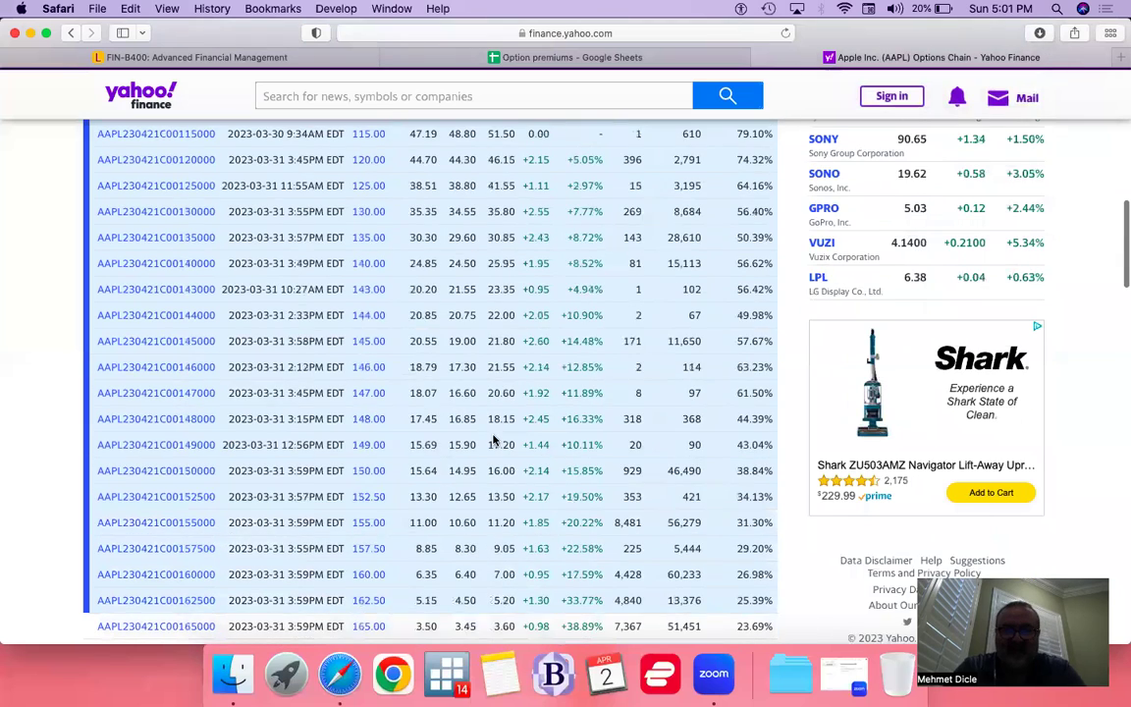
{"action": "scroll", "coordinate": [494, 436], "scroll_direction": "down", "scroll_amount": 4}
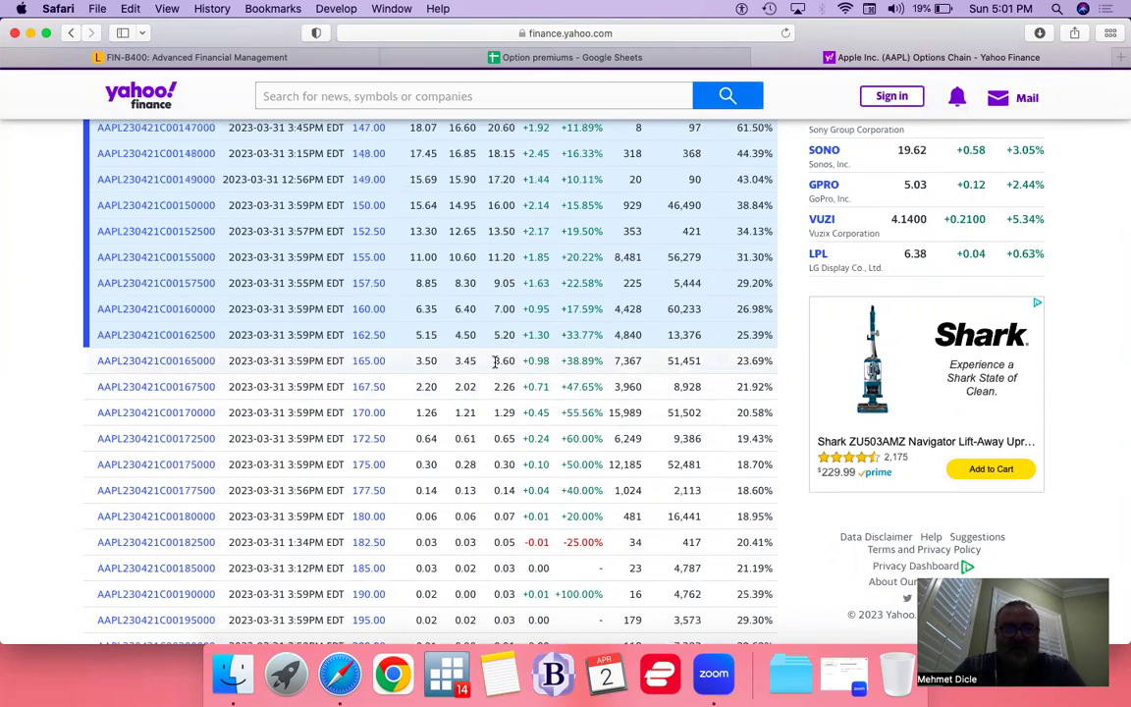
{"action": "scroll", "coordinate": [514, 365], "scroll_direction": "down", "scroll_amount": 1}
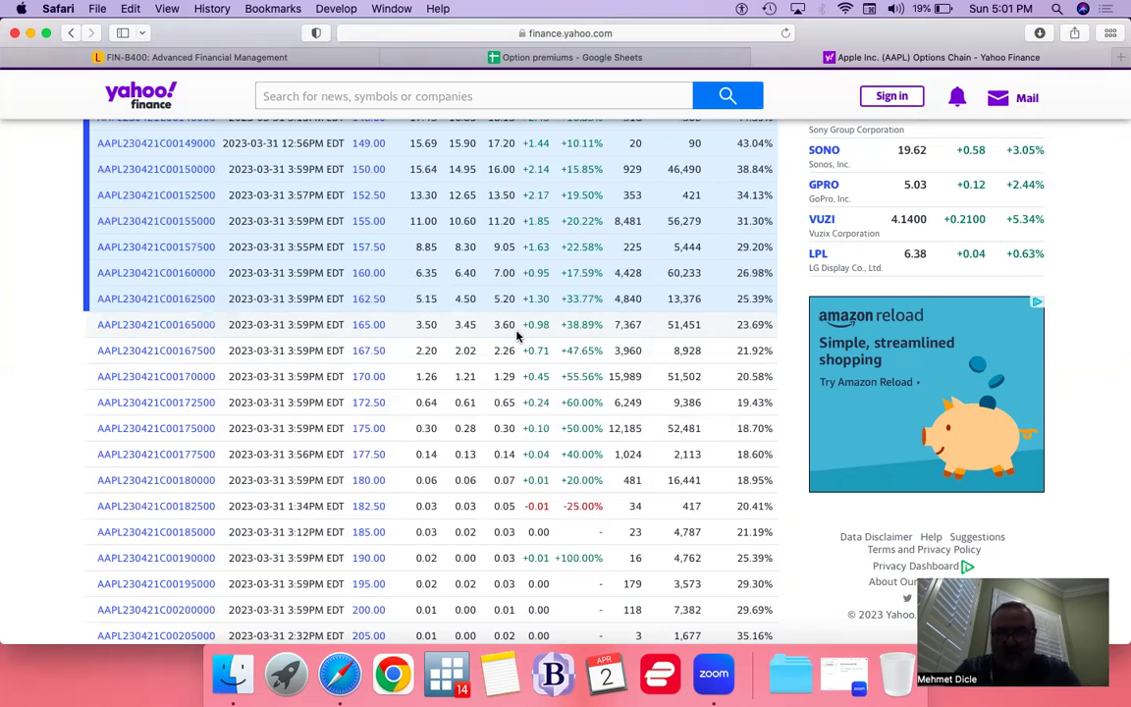
{"action": "left_click", "coordinate": [610, 59]}
- Enter call prices $3.60, $5.20 and $7.00 for the $165, $162.50 and $160 strikes
{"action": "type", "text": "3."}
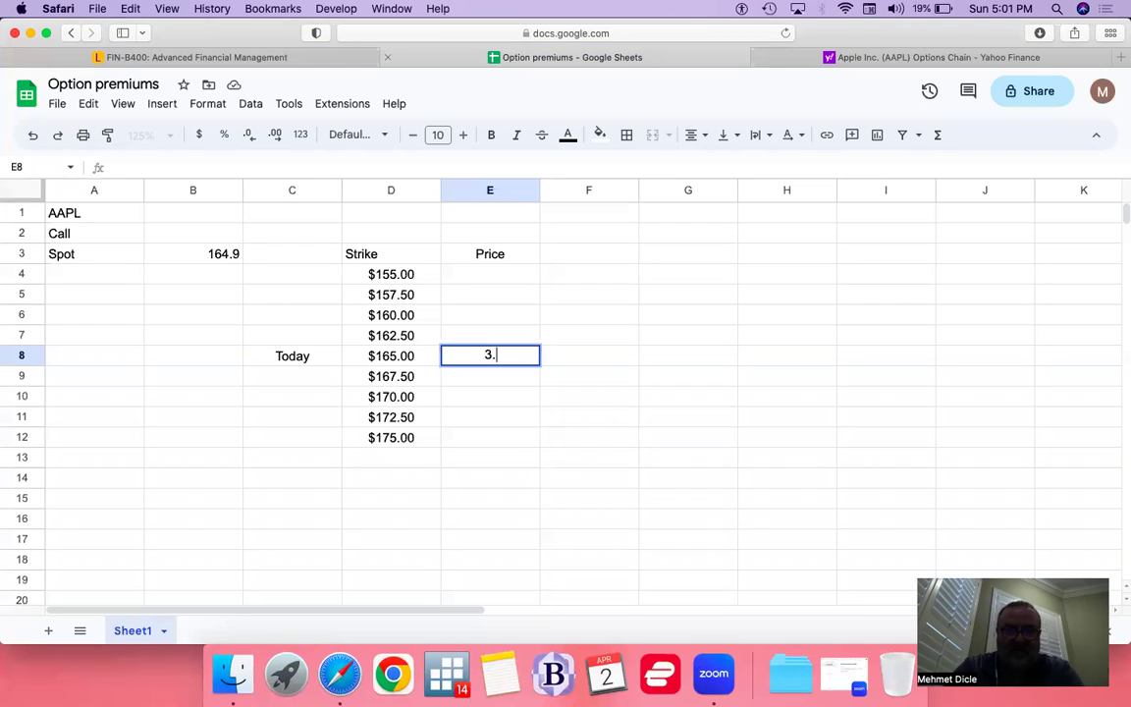
{"action": "type", "text": "60"}
{"action": "key", "text": "Return"}
{"action": "key", "text": "Up"}
{"action": "key", "text": "Up"}
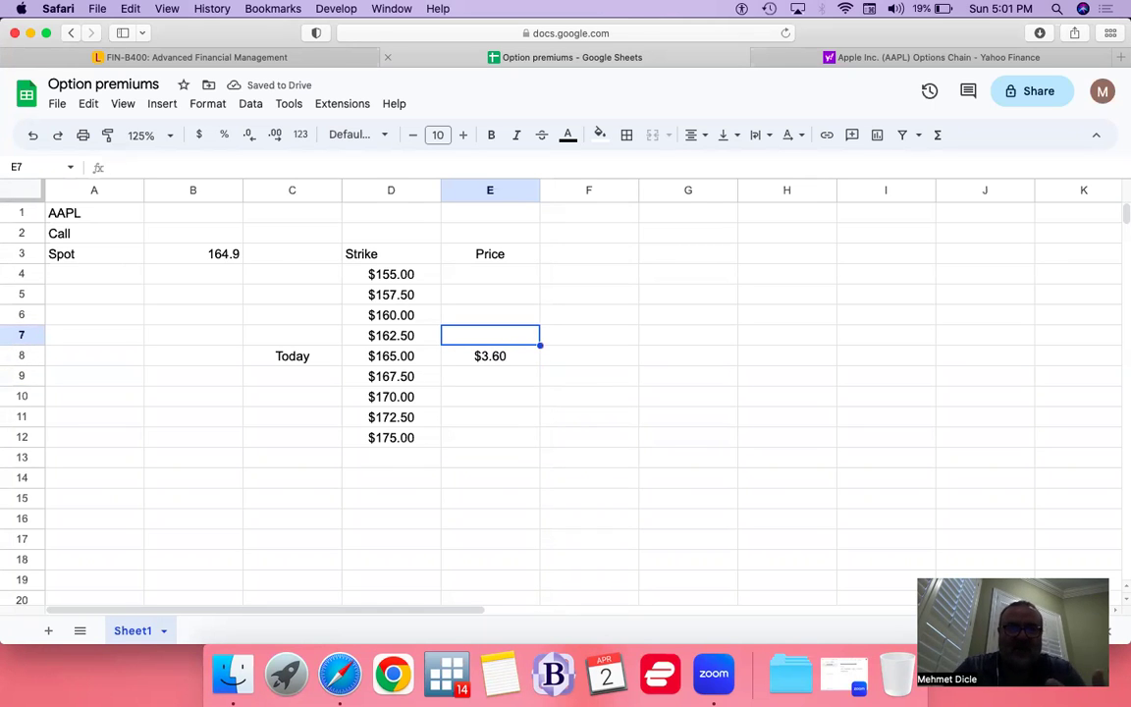
{"action": "left_click", "coordinate": [881, 59]}
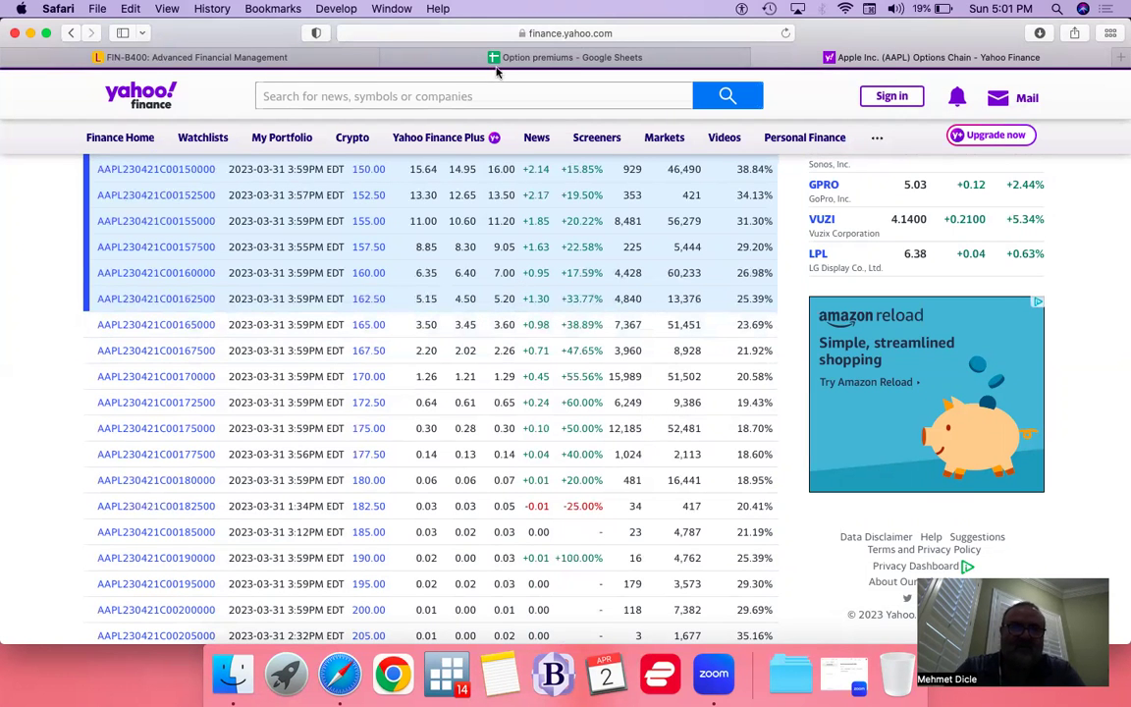
{"action": "left_click", "coordinate": [581, 59]}
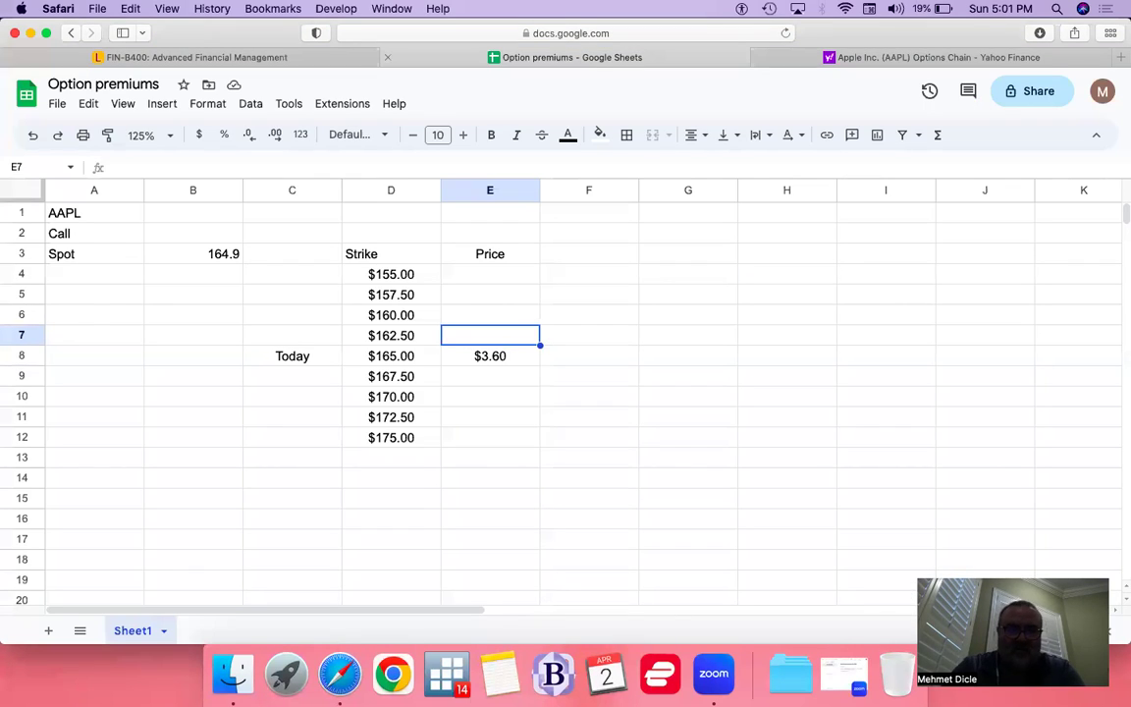
{"action": "type", "text": "5.20"}
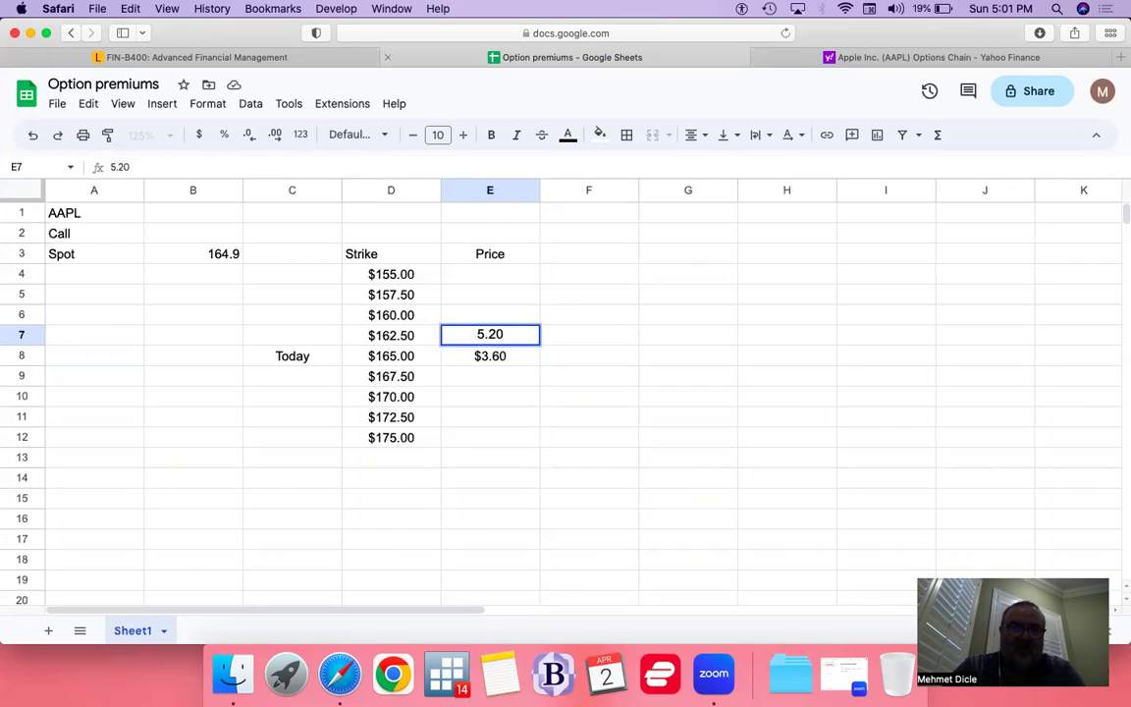
{"action": "key", "text": "Up"}
{"action": "type", "text": "7"}
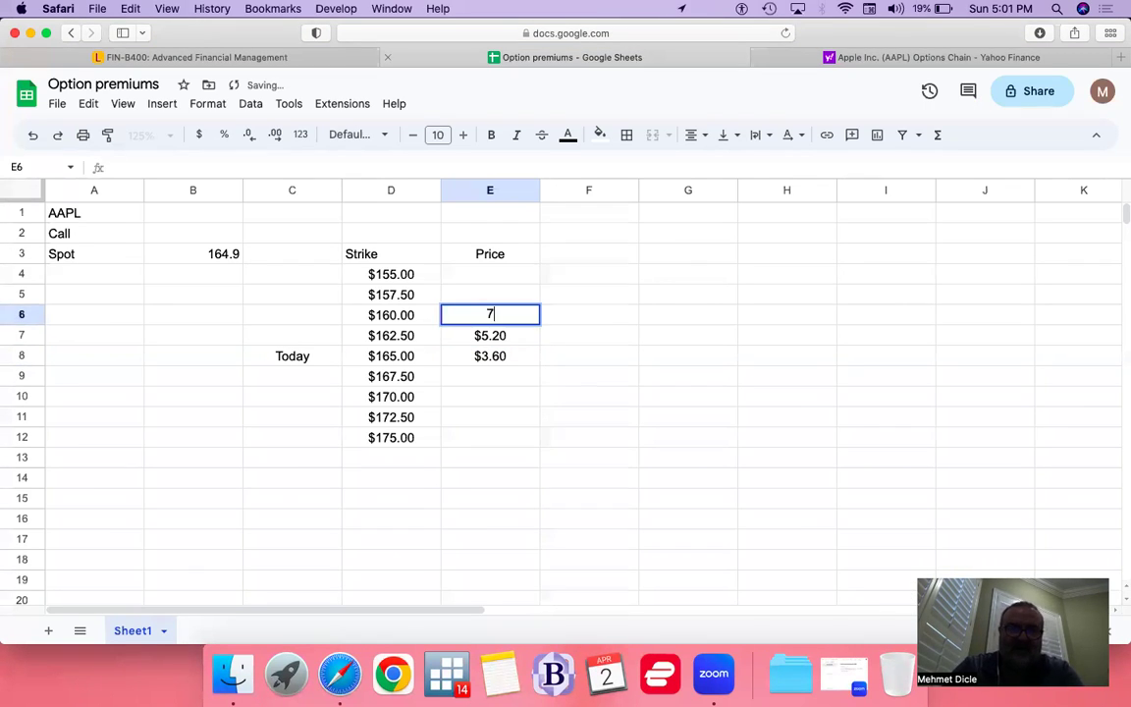
{"action": "key", "text": "Return"}
{"action": "key", "text": "Up"}
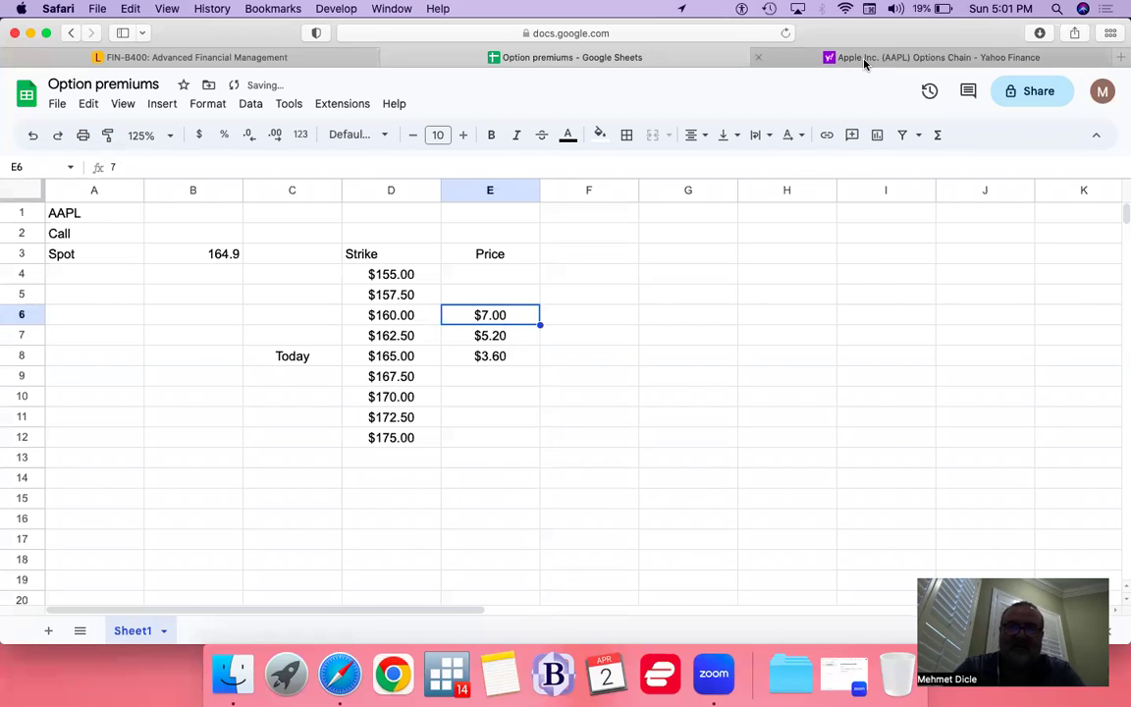
- Enter call prices $9.05 and 11.20 for the $157.50 and $155 strikes
{"action": "left_click", "coordinate": [874, 61]}
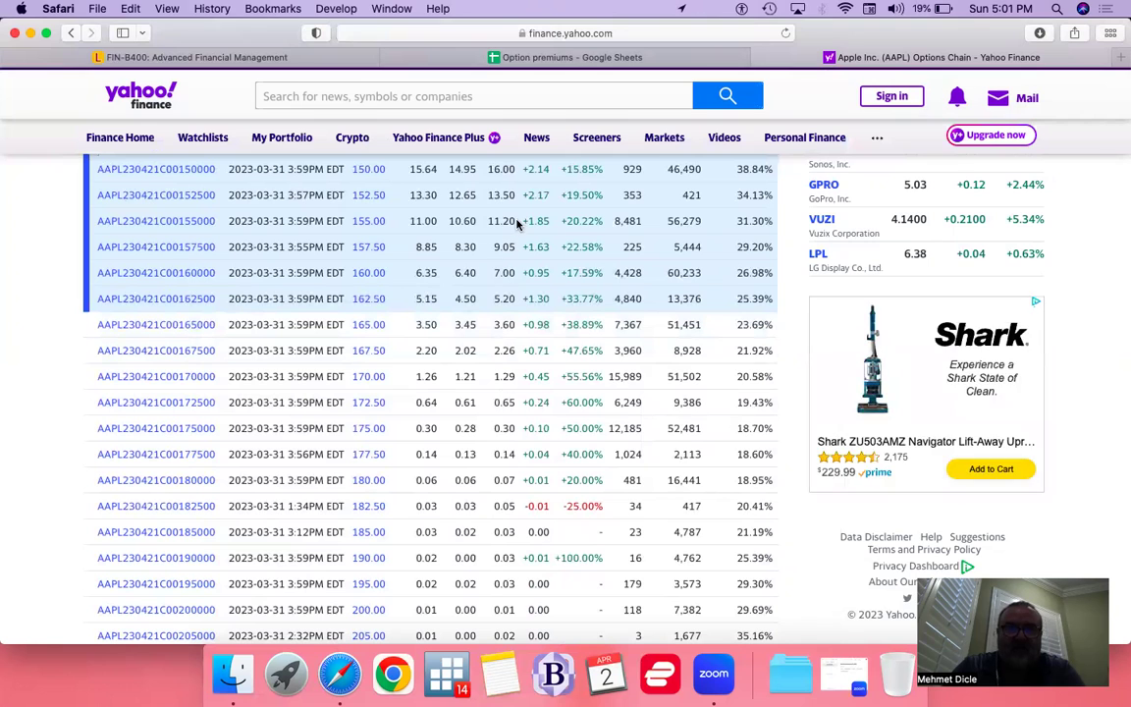
{"action": "left_click", "coordinate": [546, 57]}
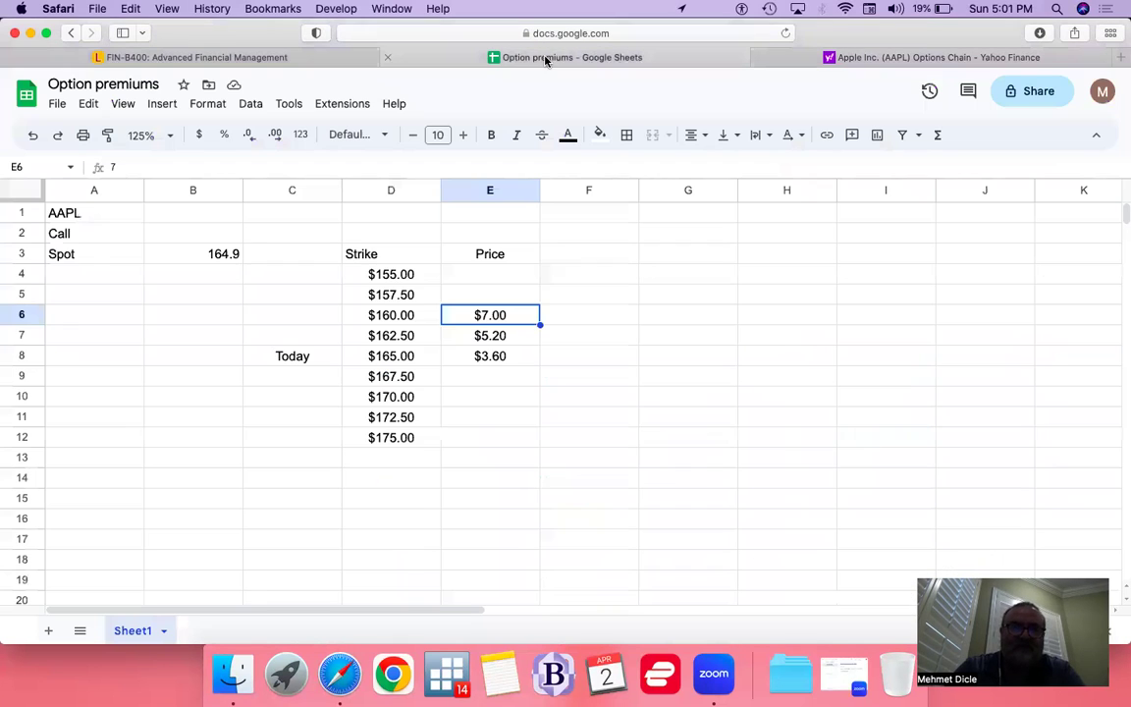
{"action": "key", "text": "Up"}
{"action": "type", "text": "9."}
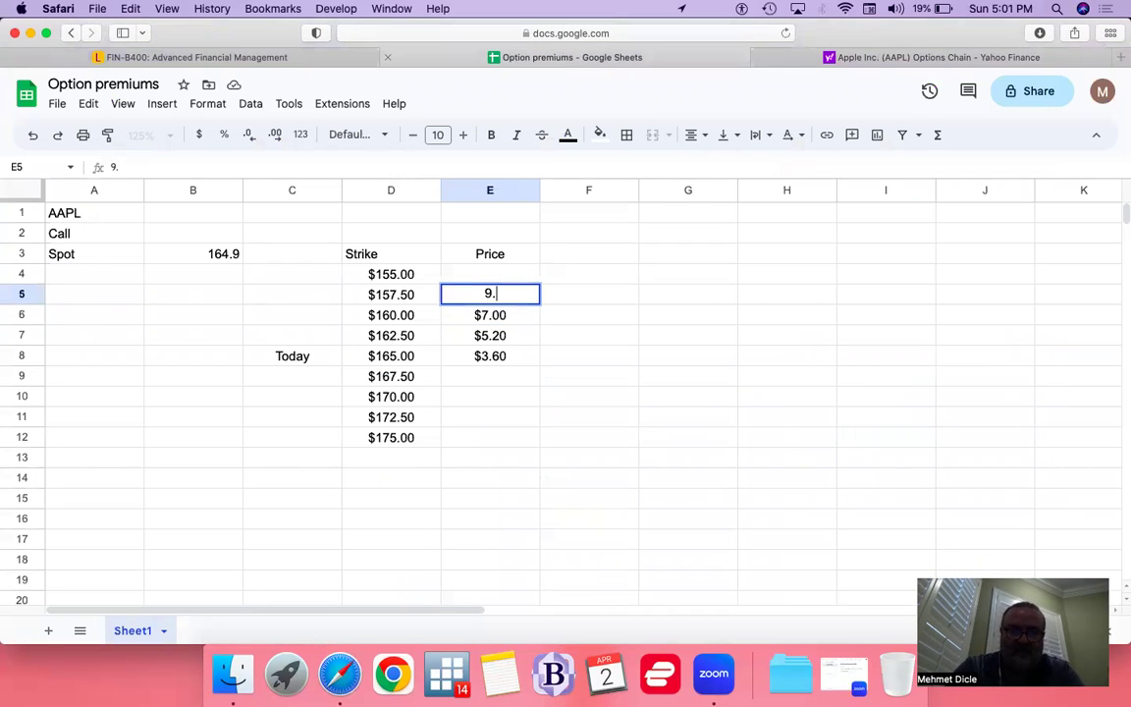
{"action": "type", "text": "05"}
{"action": "key", "text": "Up"}
{"action": "type", "text": "11.20"}
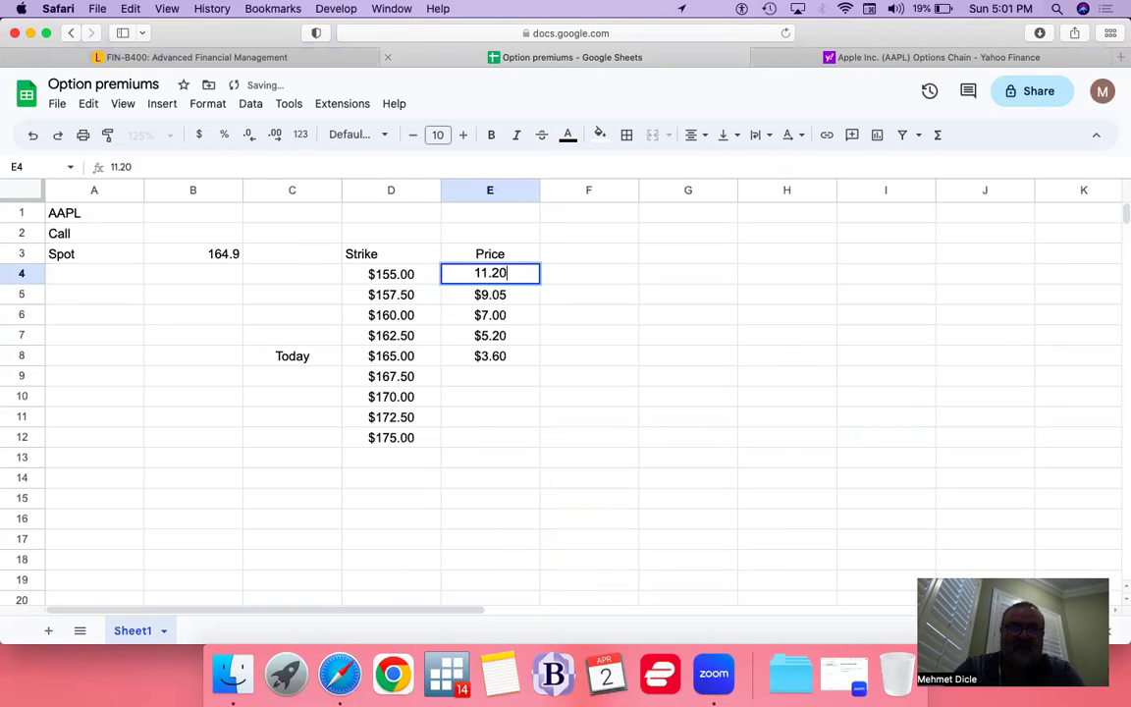
{"action": "key", "text": "Return"}
{"action": "key", "text": "Down"}
{"action": "key", "text": "Down"}
{"action": "key", "text": "Down"}
{"action": "key", "text": "Down"}
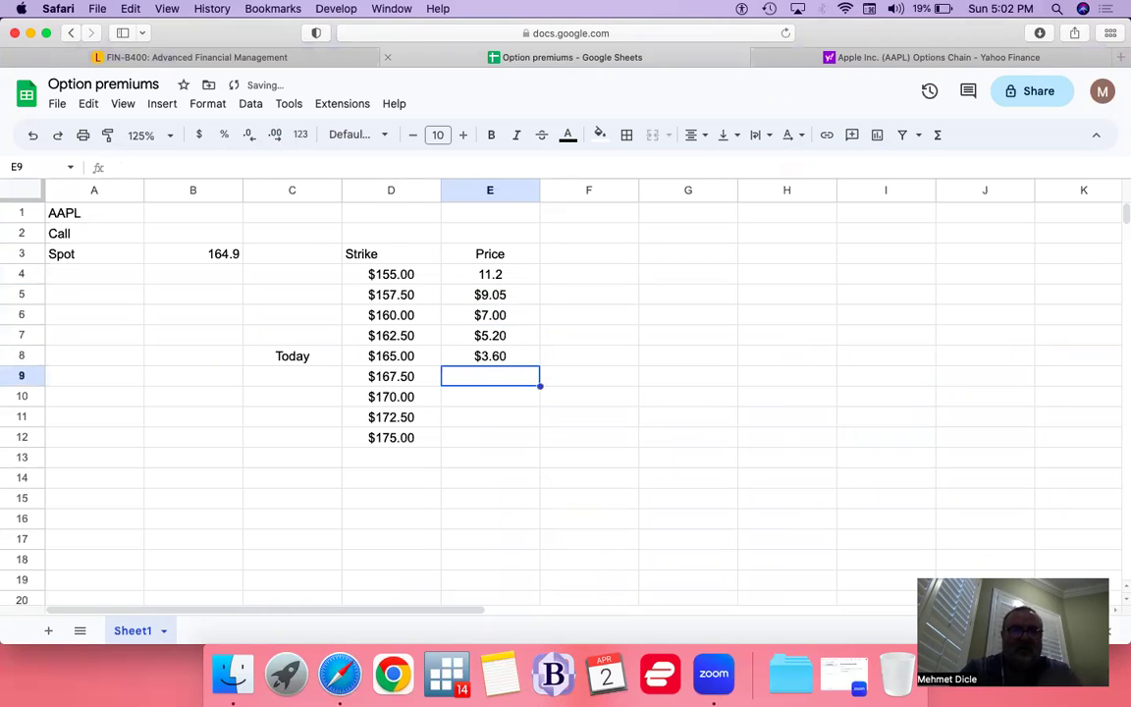
- Enter call prices $2.26 and $1.29 for the $167.50 and $170 strikes
{"action": "left_click", "coordinate": [889, 59]}
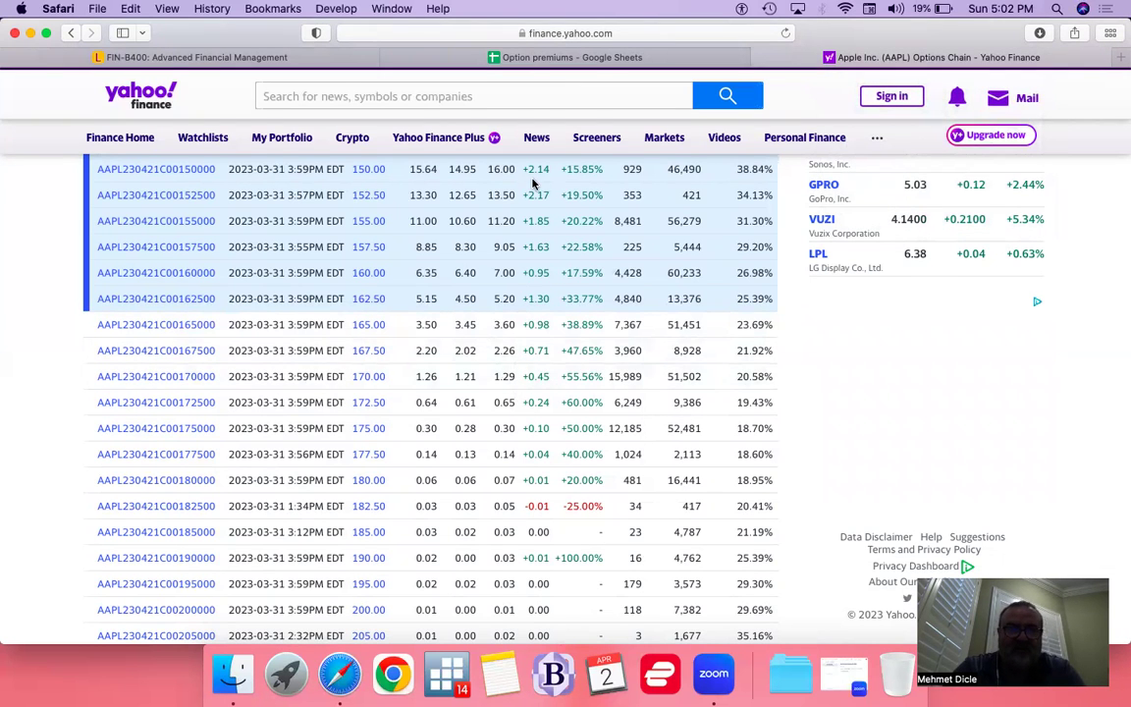
{"action": "left_click", "coordinate": [550, 59]}
{"action": "type", "text": "2"}
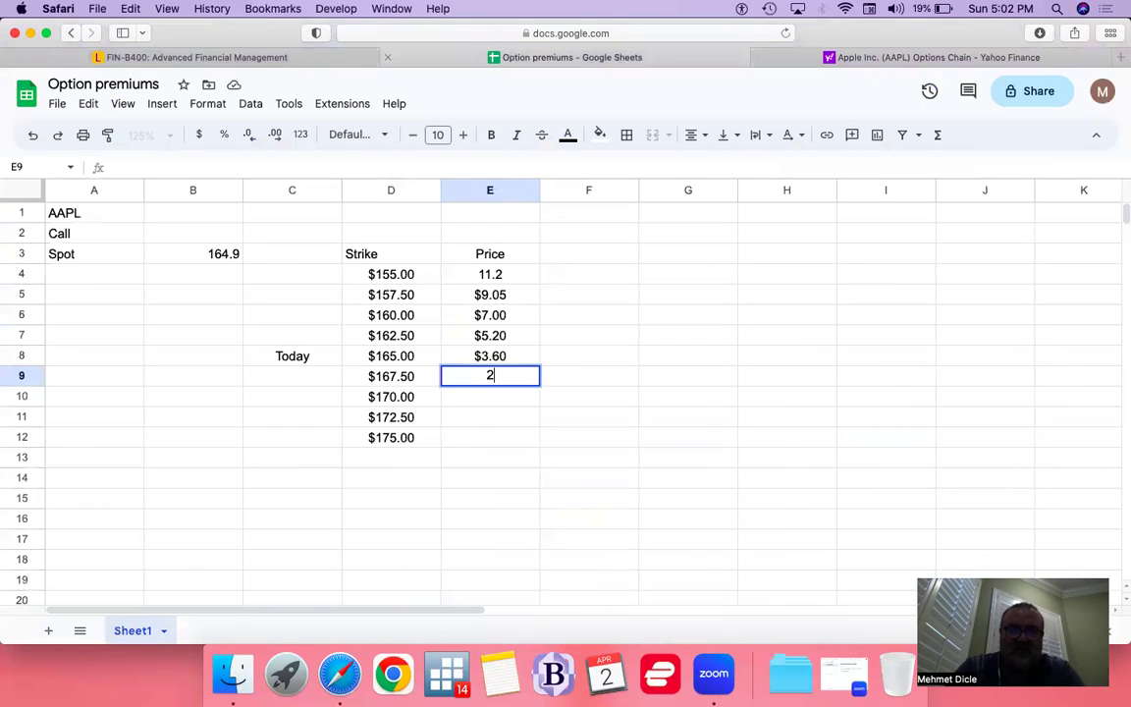
{"action": "type", "text": ".26"}
{"action": "key", "text": "Return"}
{"action": "type", "text": "1."}
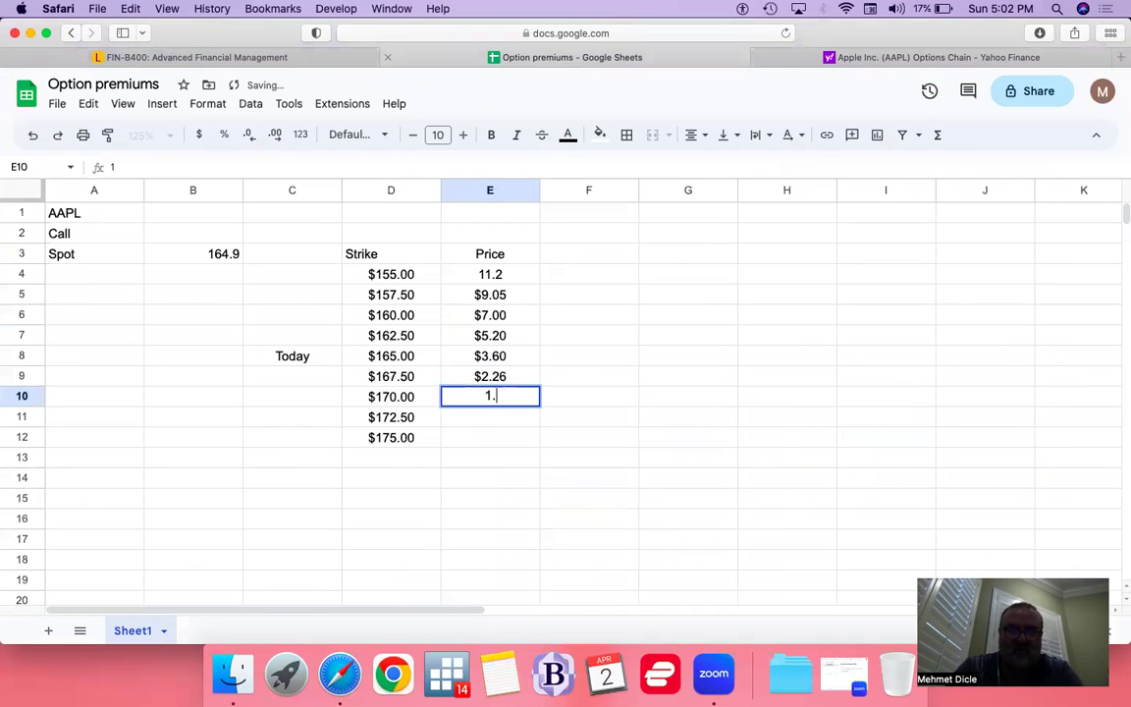
{"action": "type", "text": "29"}
{"action": "key", "text": "Return"}
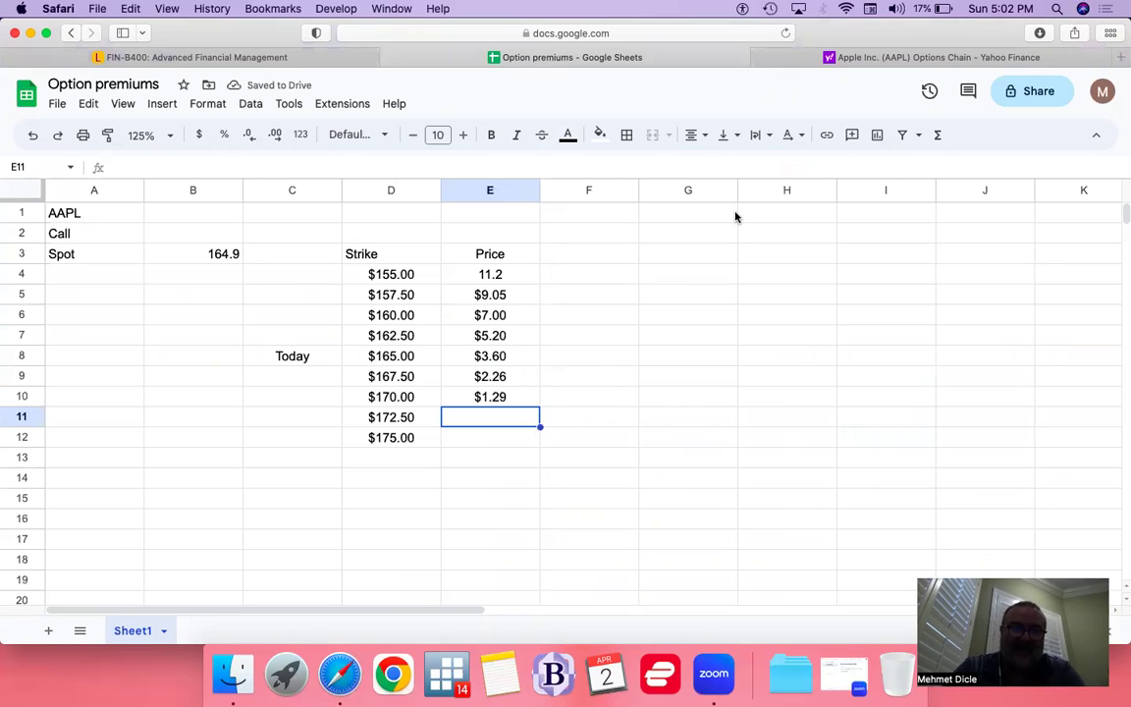
{"action": "mouse_move", "coordinate": [937, 57]}
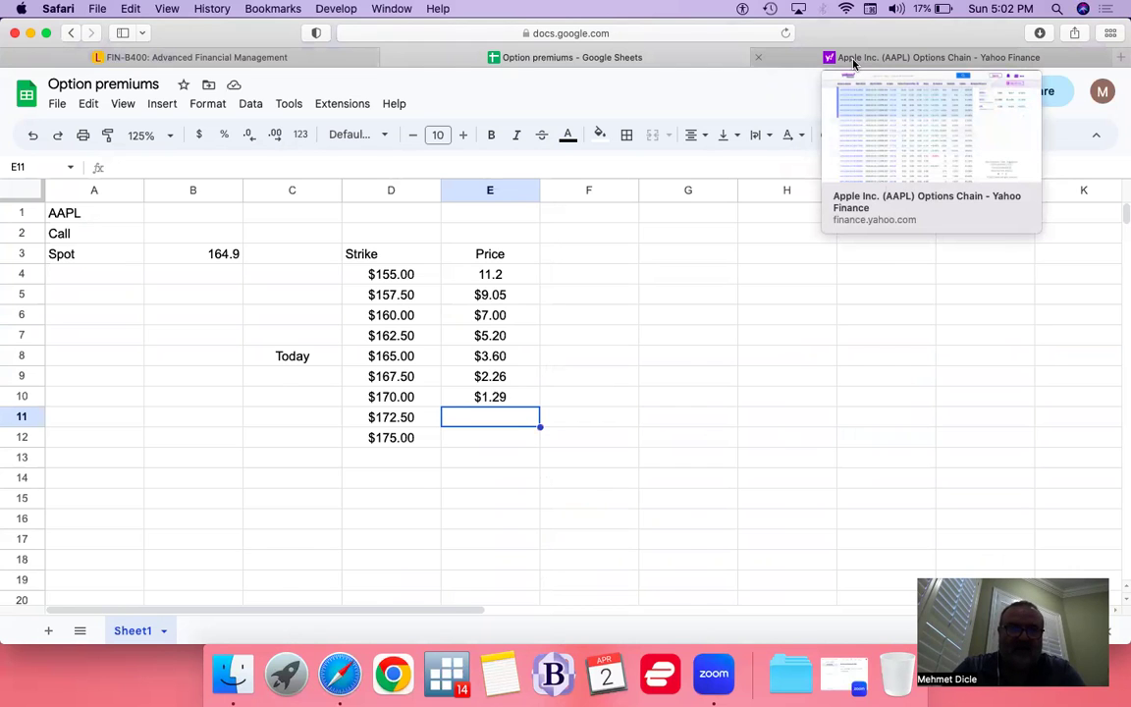
- Enter call prices $0.65 and $0.30 for the $172.50 and $175 strikes
{"action": "left_click", "coordinate": [853, 61]}
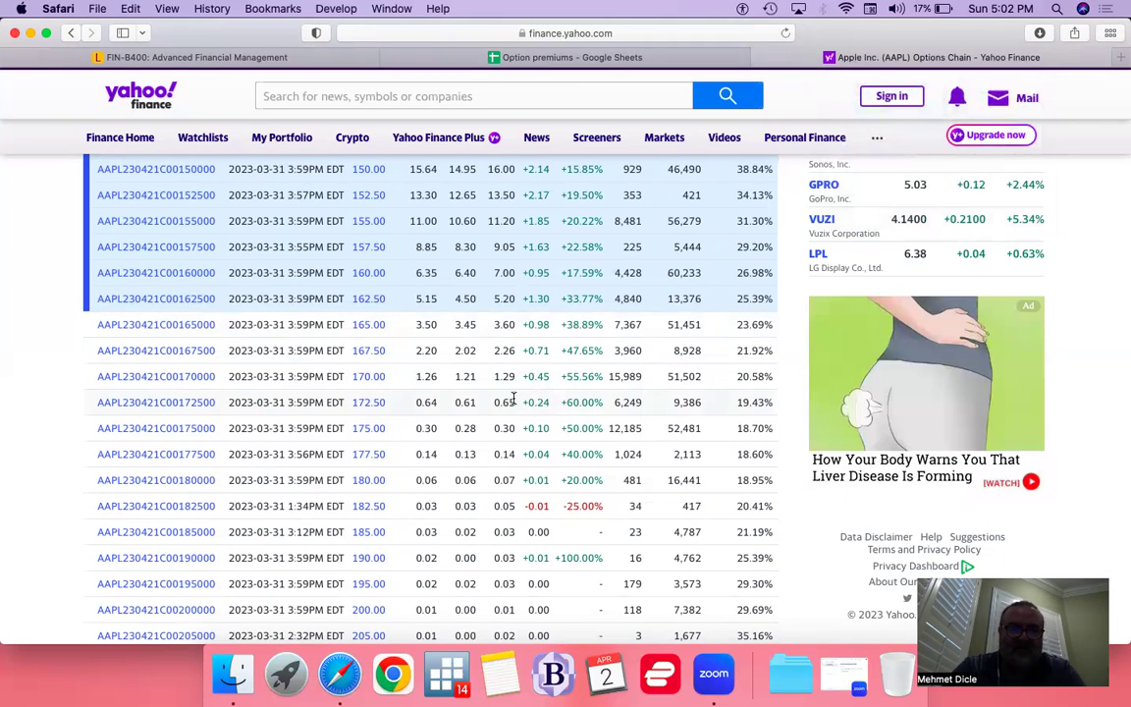
{"action": "left_click", "coordinate": [536, 58]}
{"action": "type", "text": "."}
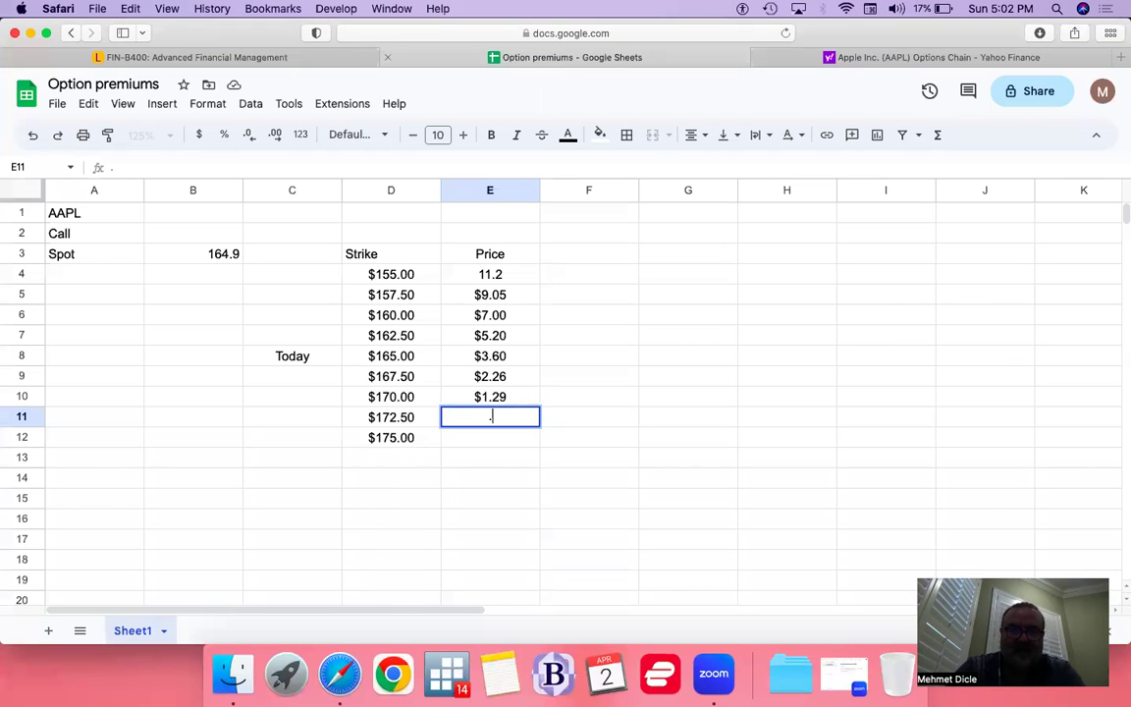
{"action": "type", "text": "0.65"}
{"action": "key", "text": "Return"}
{"action": "type", "text": ".30"}
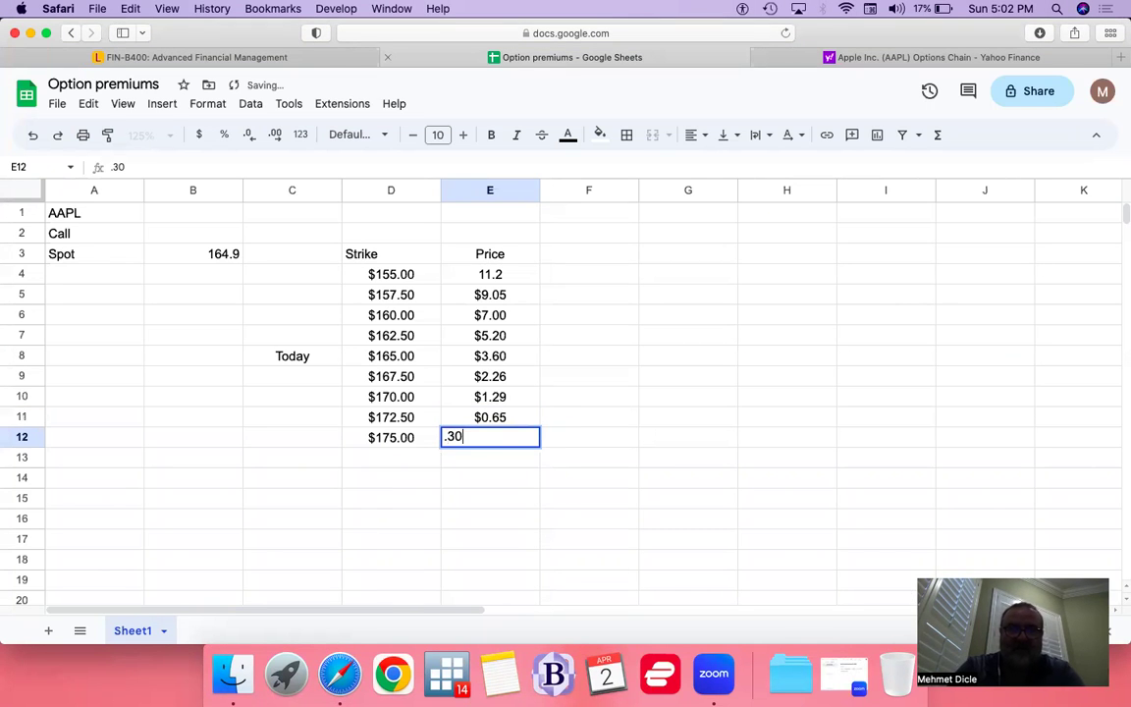
{"action": "key", "text": "Return"}
{"action": "key", "text": "Up"}
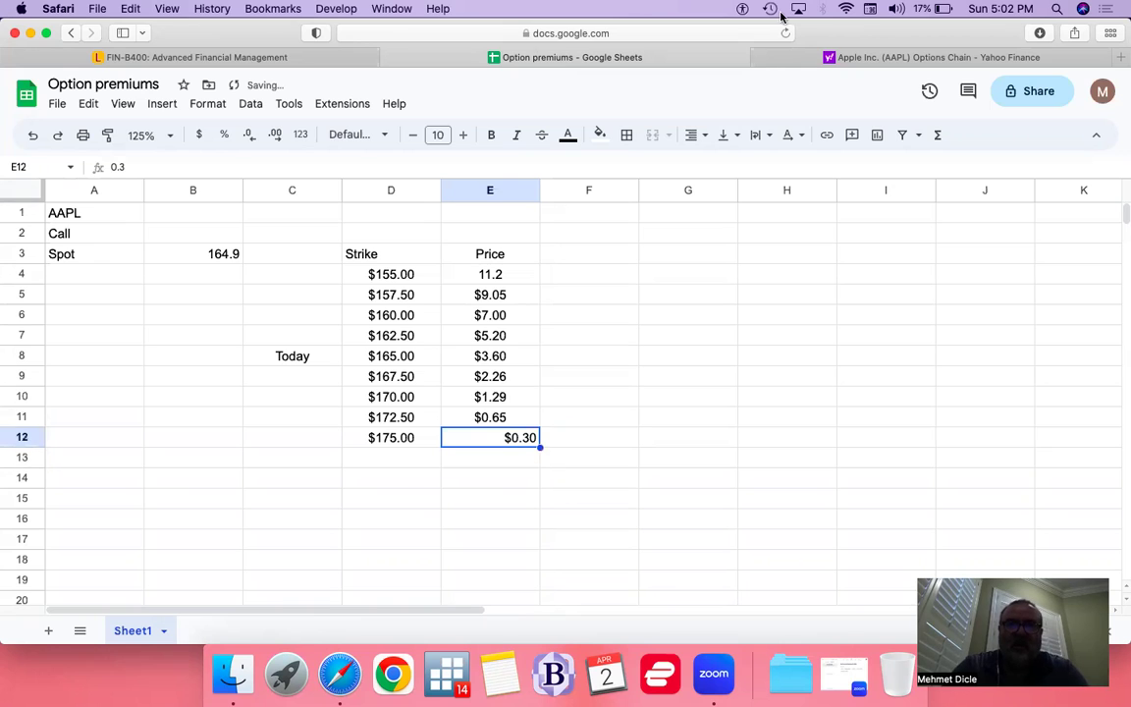
- Centre the $0.30 price, then enter 'Intrinsic' in F3 and 'Exercise v.' in F2
{"action": "left_click", "coordinate": [703, 137]}
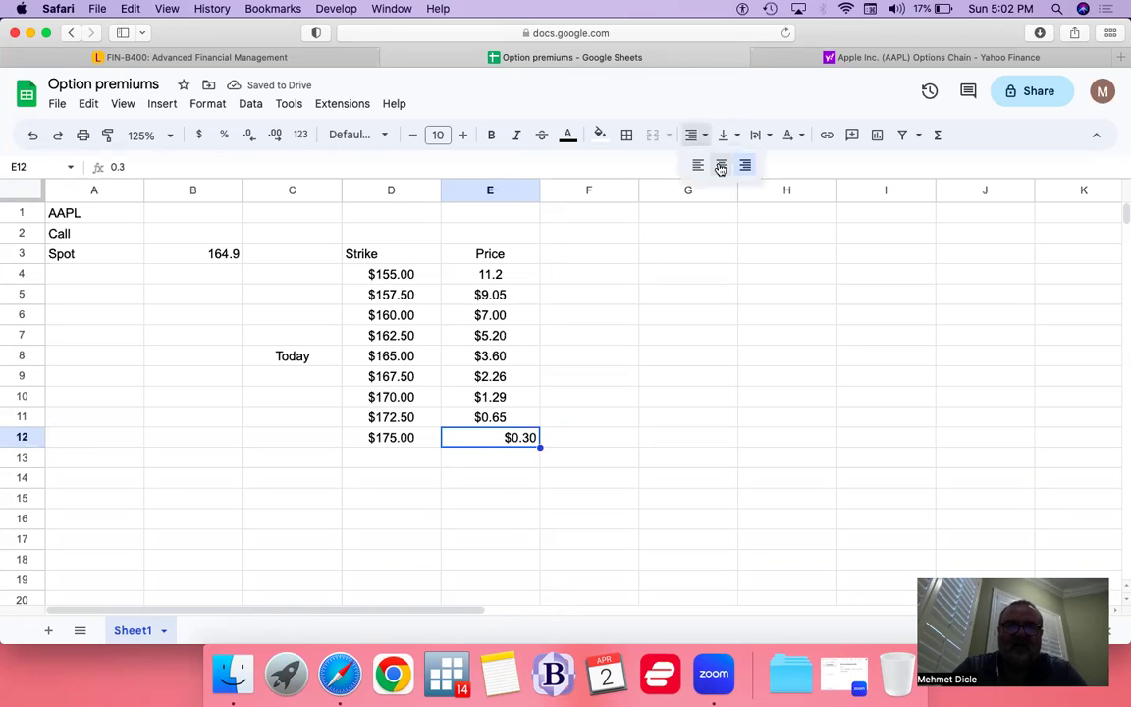
{"action": "left_click", "coordinate": [721, 165]}
{"action": "left_click", "coordinate": [594, 257]}
{"action": "type", "text": "In"}
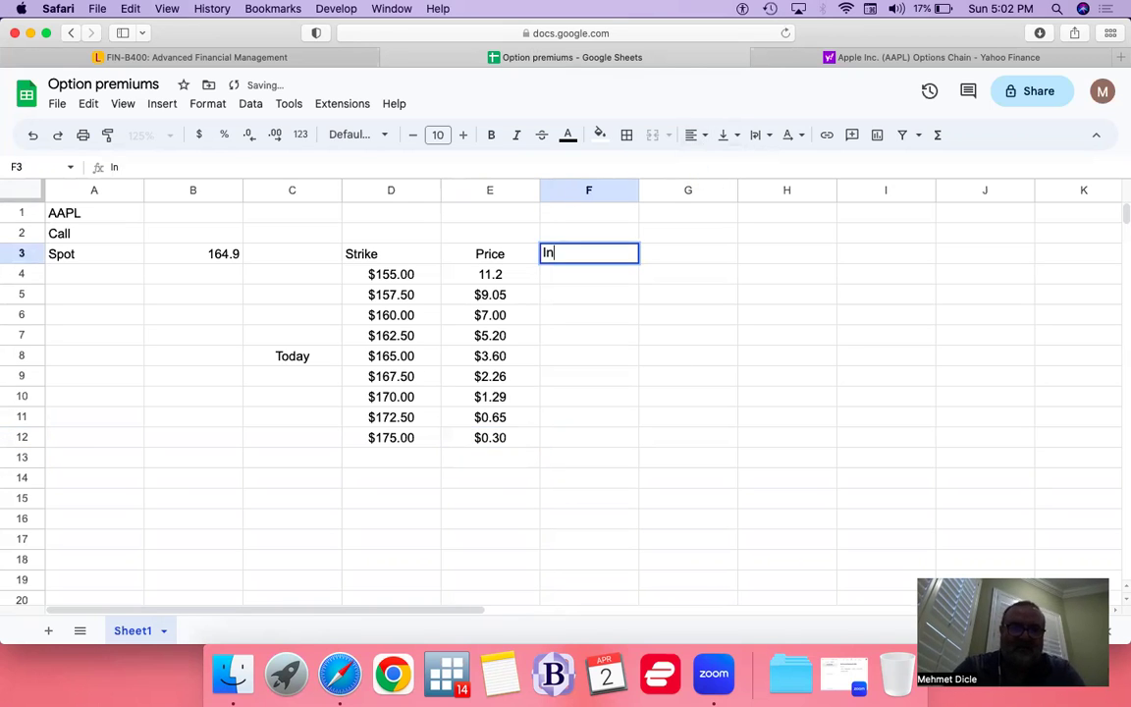
{"action": "type", "text": "tri"}
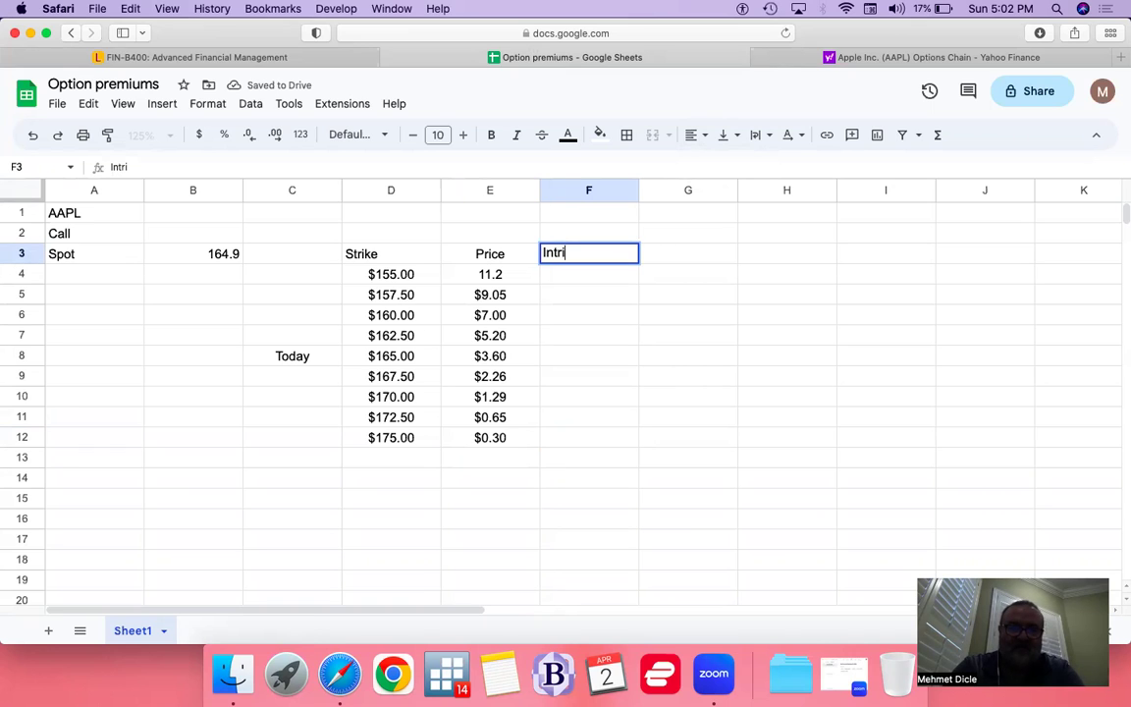
{"action": "type", "text": "nsic"}
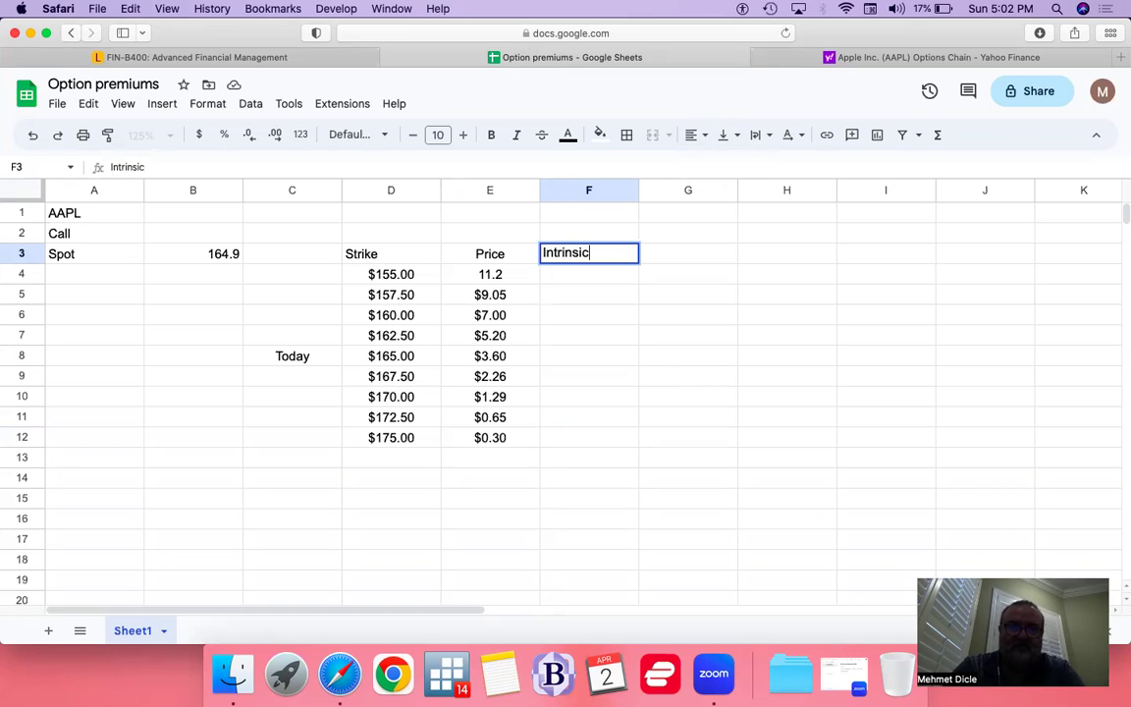
{"action": "key", "text": "Return"}
{"action": "key", "text": "Up"}
{"action": "key", "text": "Up"}
{"action": "type", "text": "E"}
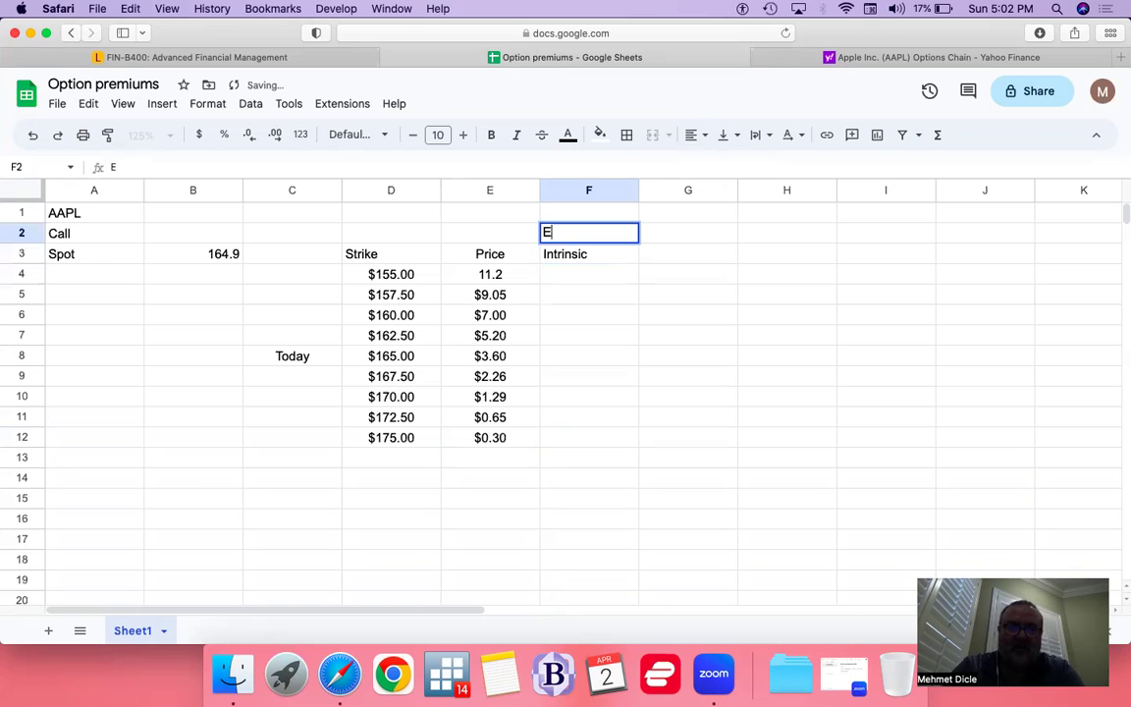
{"action": "type", "text": "xerci"}
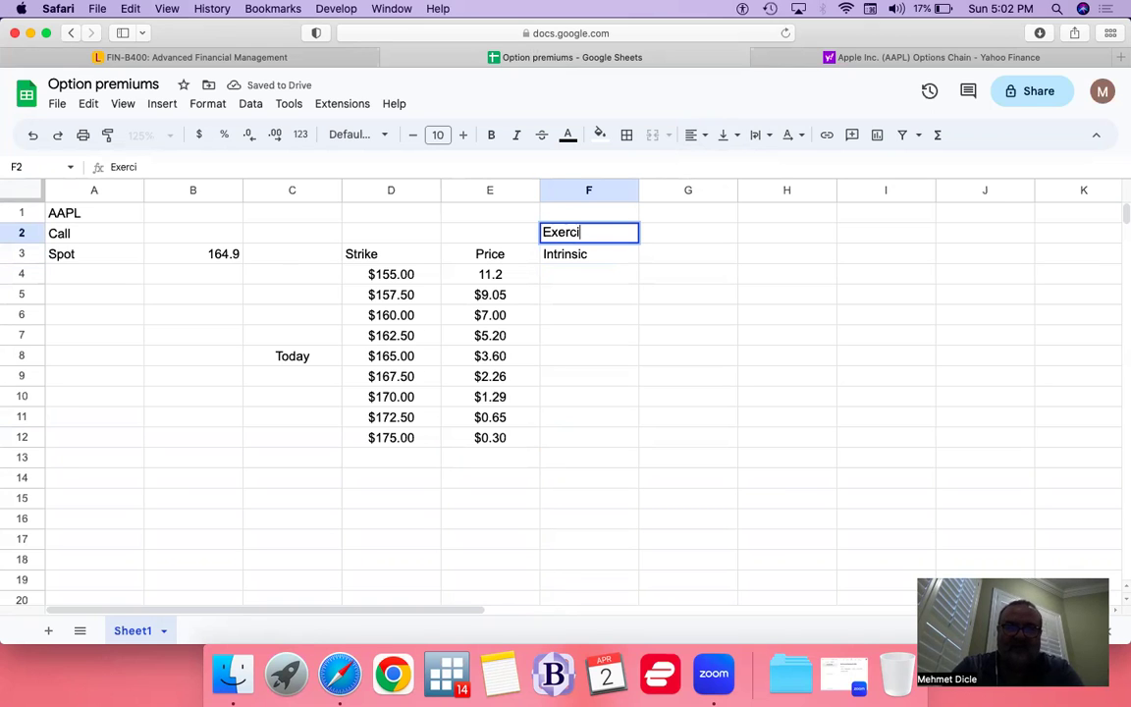
{"action": "type", "text": "se v."}
{"action": "key", "text": "Return"}
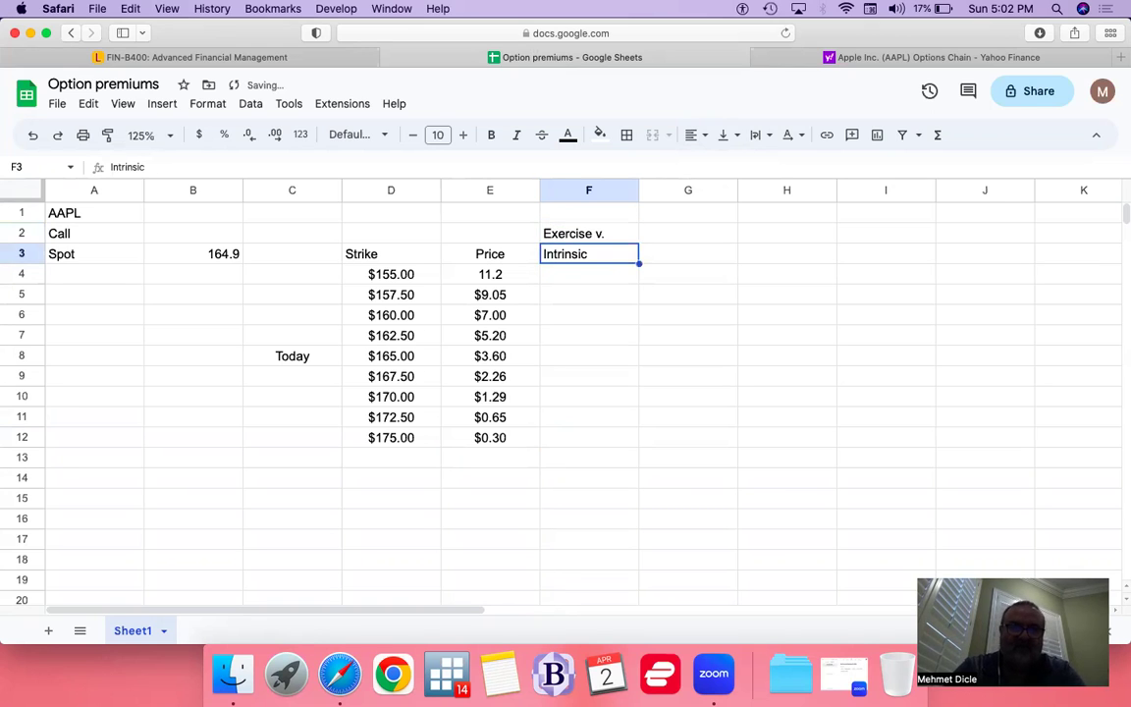
- Change F3 to 'Intrinsic v.' and centre both header cells F2:F3
{"action": "left_click", "coordinate": [633, 164]}
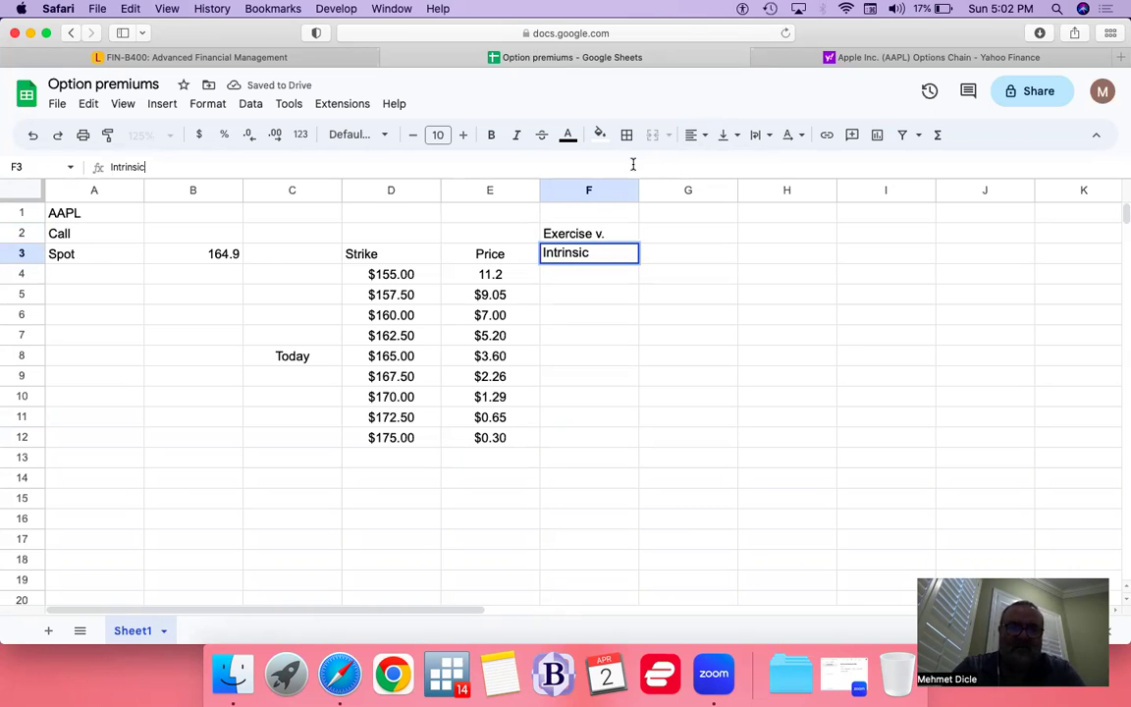
{"action": "type", "text": " v."}
{"action": "key", "text": "Return"}
{"action": "key", "text": "Up"}
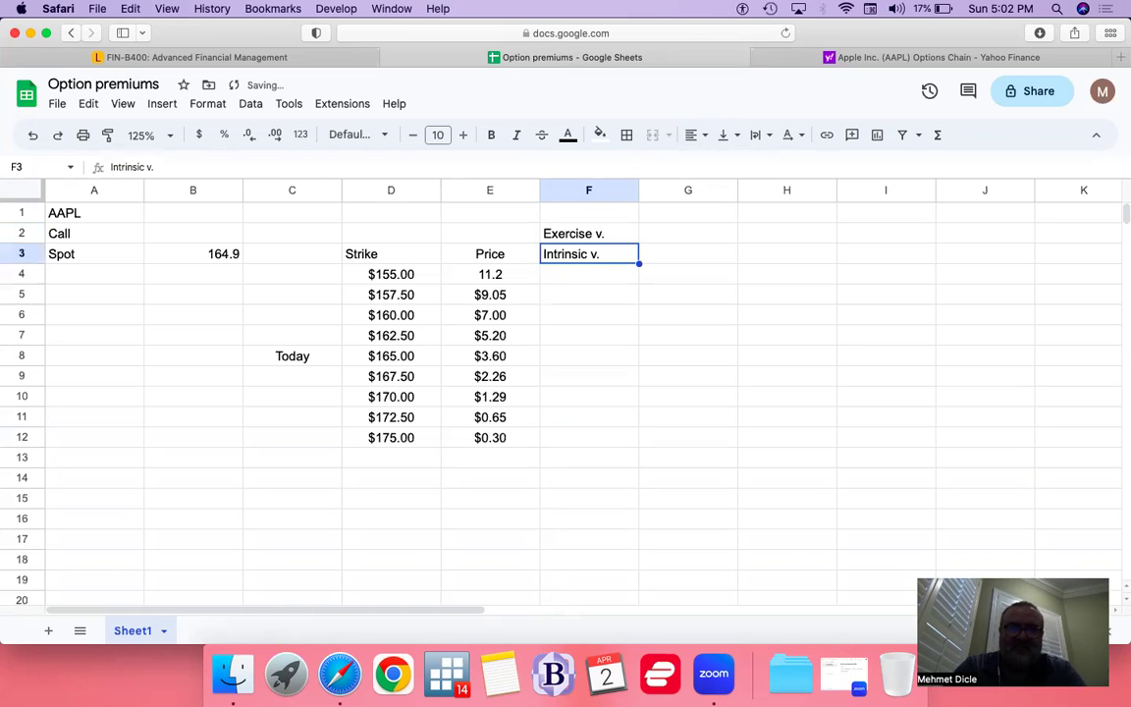
{"action": "key", "text": "shift+Up"}
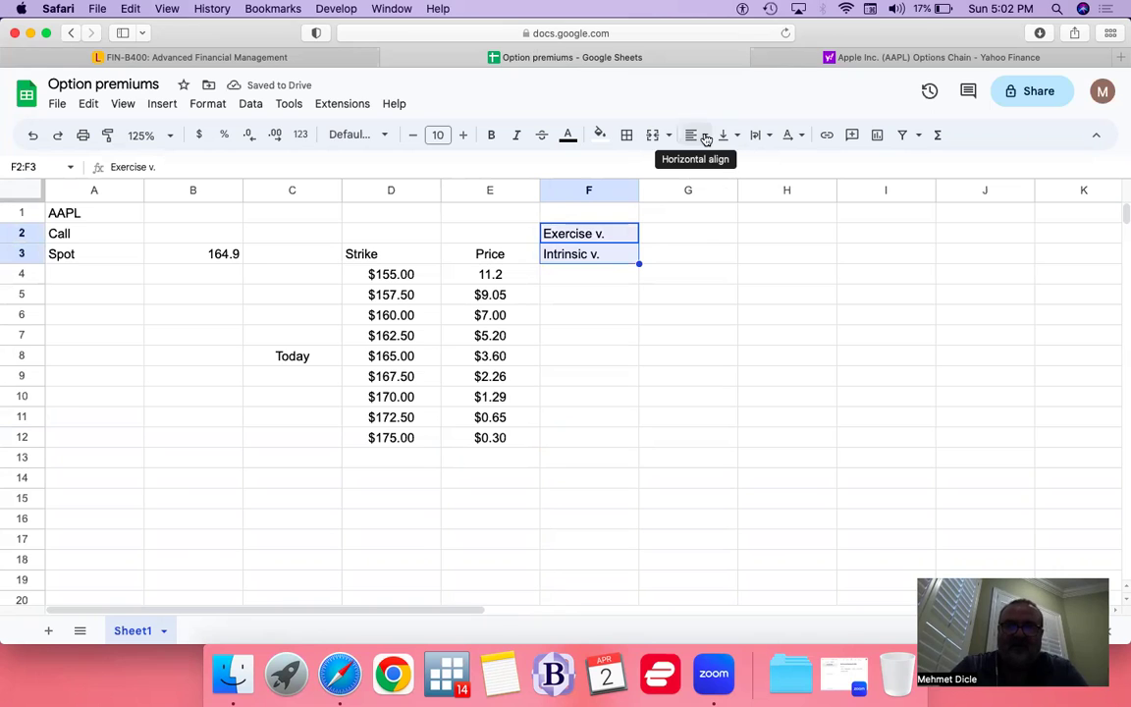
{"action": "left_click", "coordinate": [697, 135]}
{"action": "left_click", "coordinate": [722, 166]}
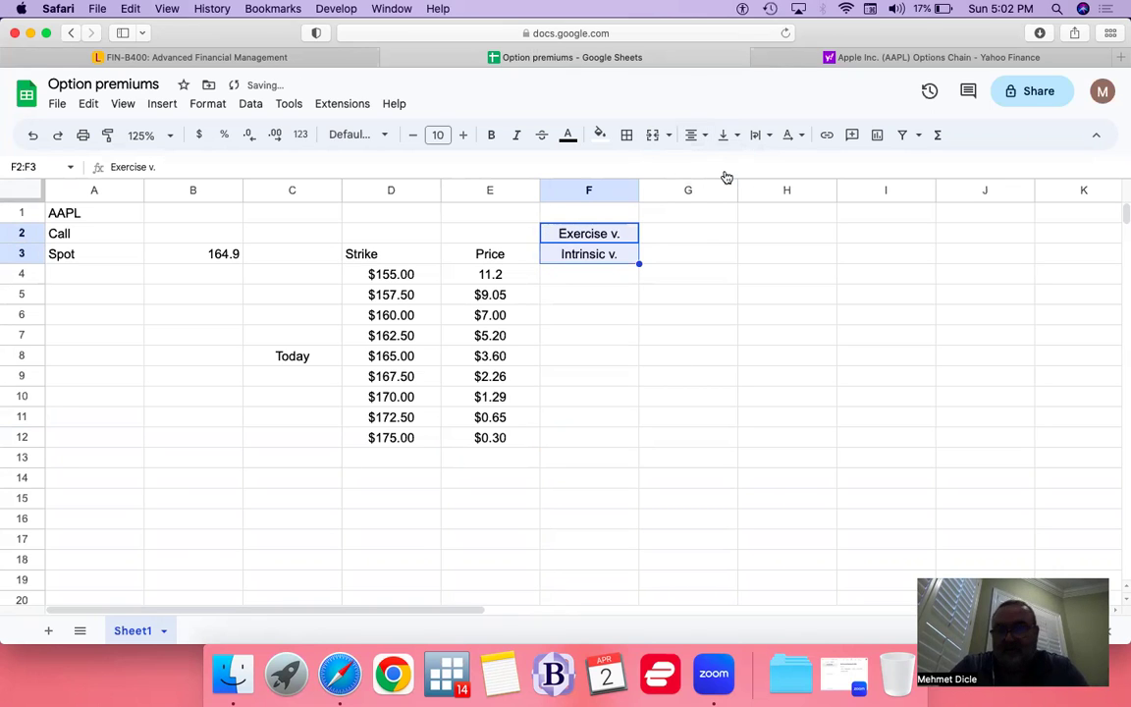
{"action": "left_click", "coordinate": [601, 285]}
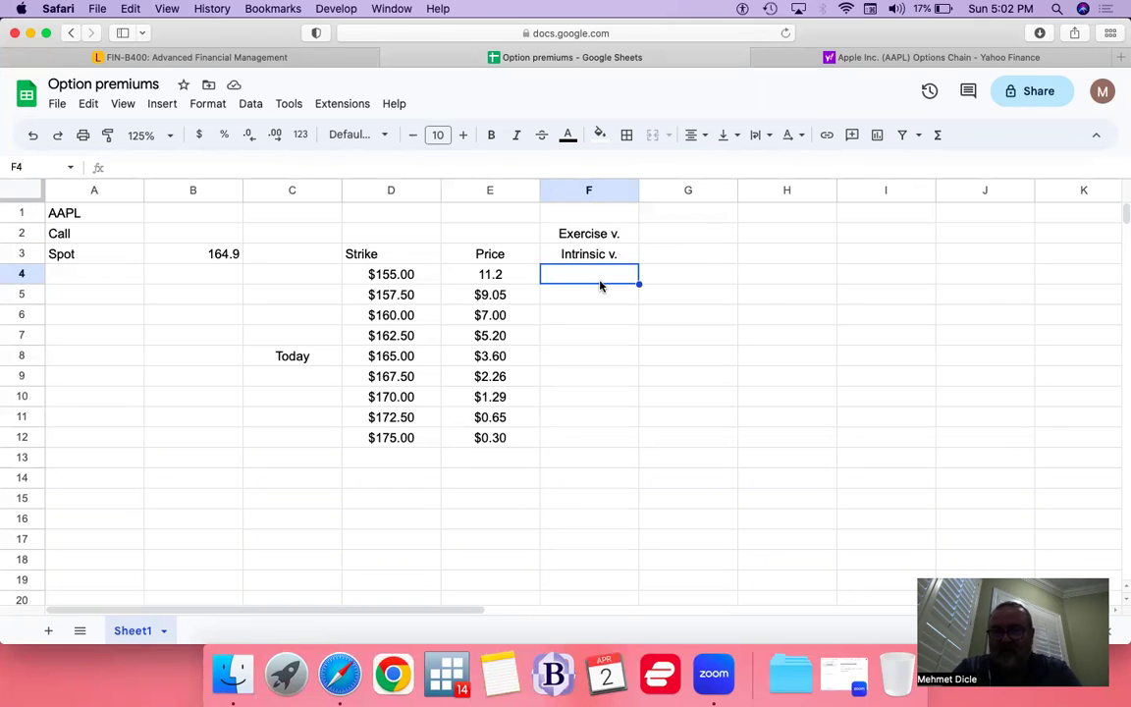
- Enter 0 in F8 as the exercise value for the at-the-money $165.00 strike
{"action": "key", "text": "Down"}
{"action": "key", "text": "Down"}
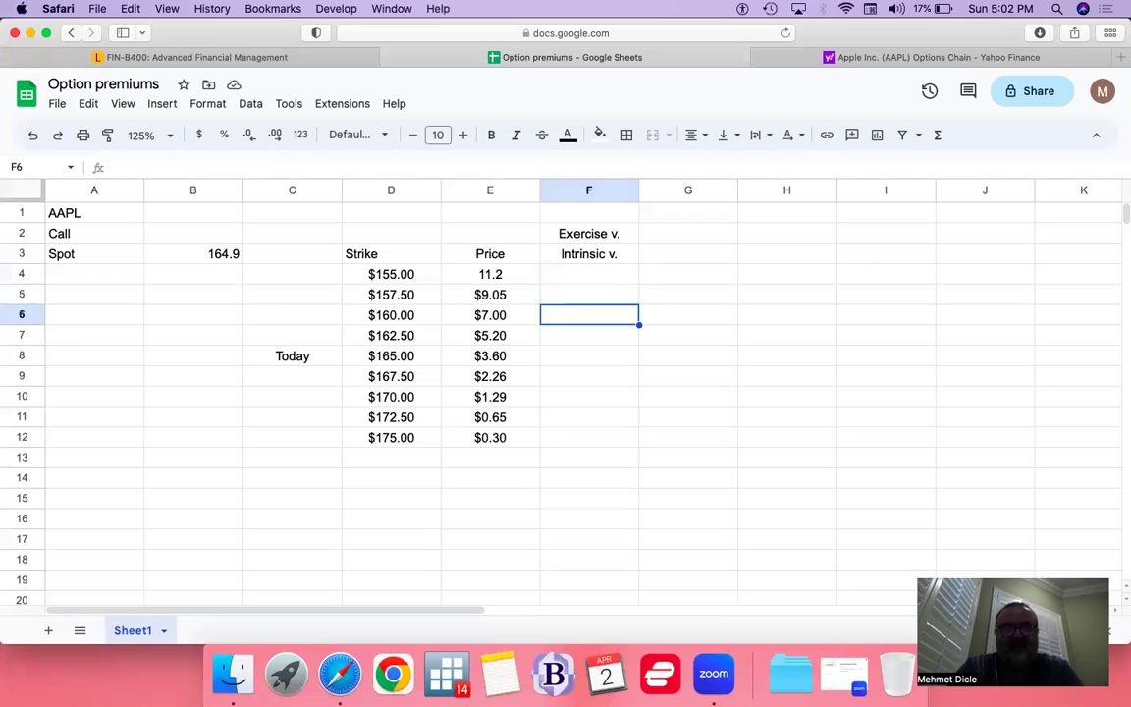
{"action": "key", "text": "Down"}
{"action": "key", "text": "Down"}
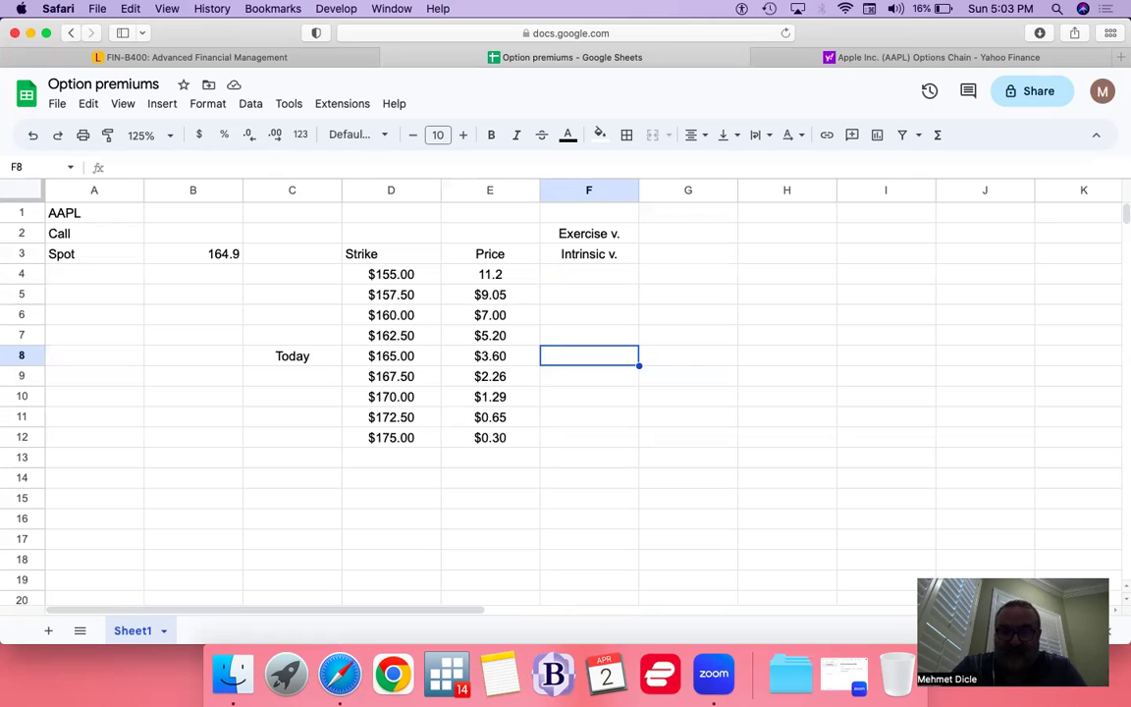
{"action": "type", "text": "0"}
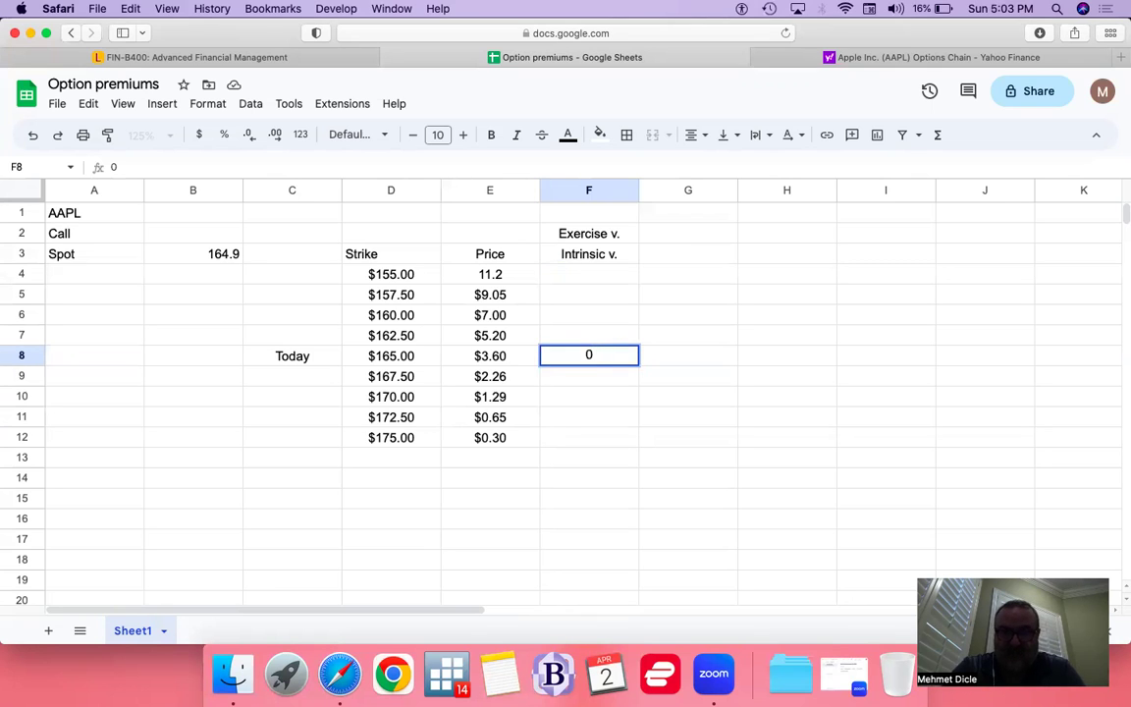
{"action": "key", "text": "Up"}
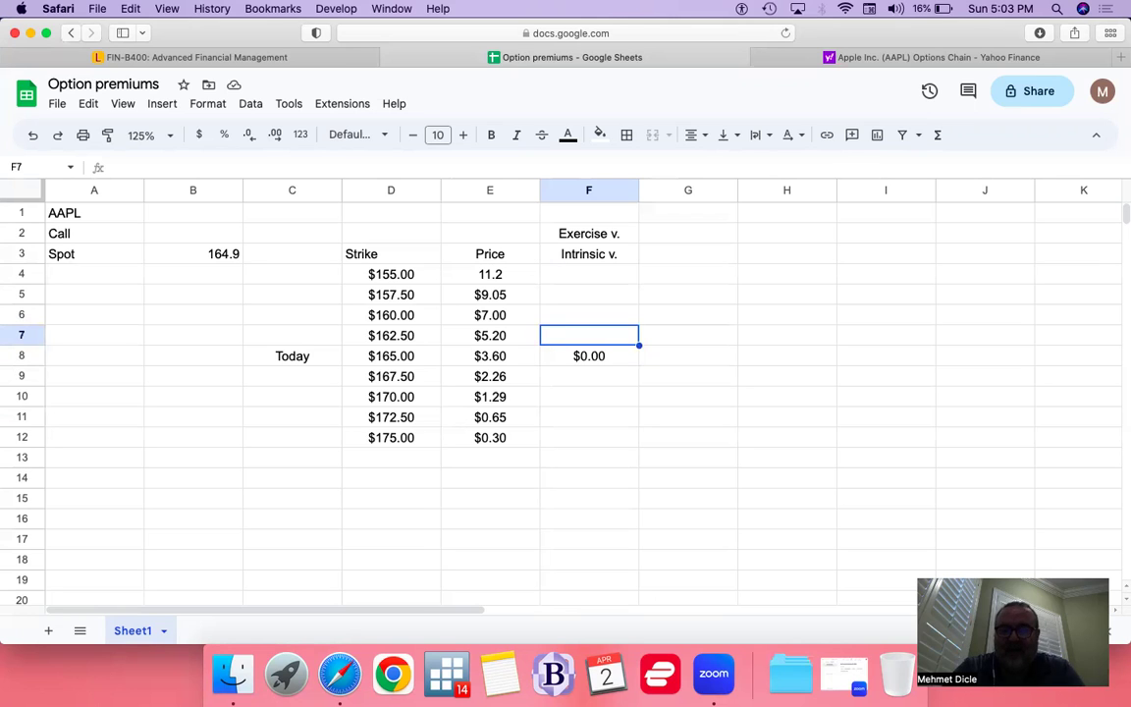
- In F7 enter =$B$3-D7, spot minus the $162.50 strike, with B3 made absolute
{"action": "type", "text": "="}
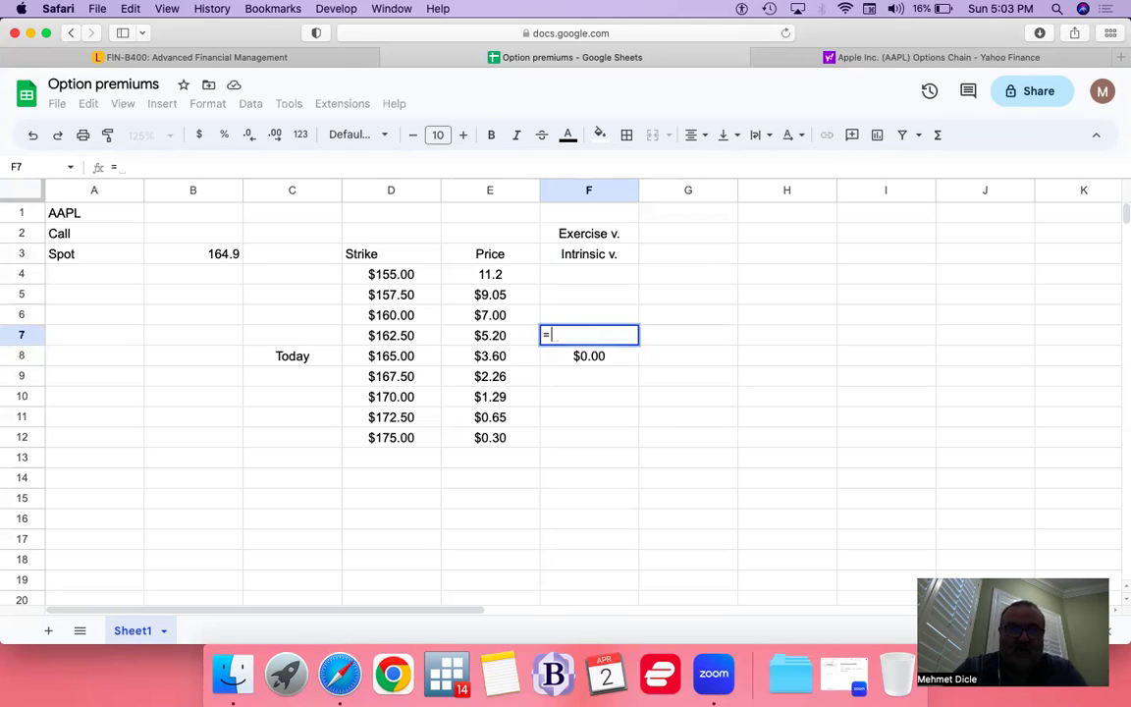
{"action": "key", "text": "Left"}
{"action": "key", "text": "Left"}
{"action": "key", "text": "Left"}
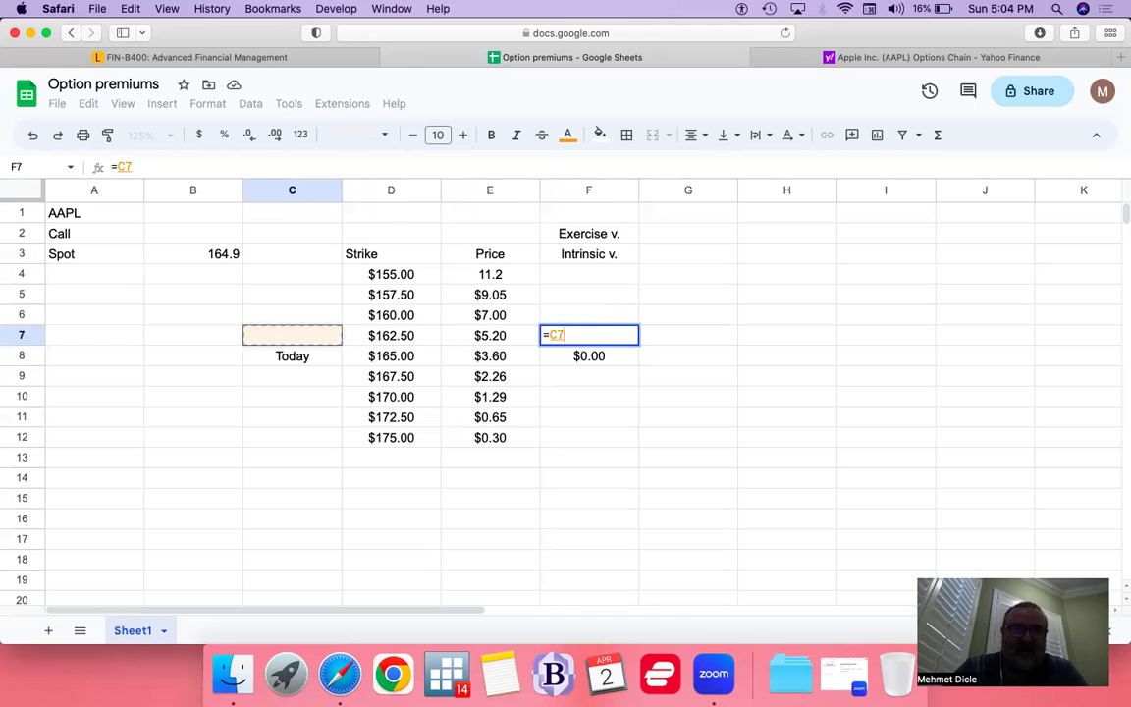
{"action": "key", "text": "Up"}
{"action": "key", "text": "Up"}
{"action": "key", "text": "Up"}
{"action": "key", "text": "Up"}
{"action": "key", "text": "Left"}
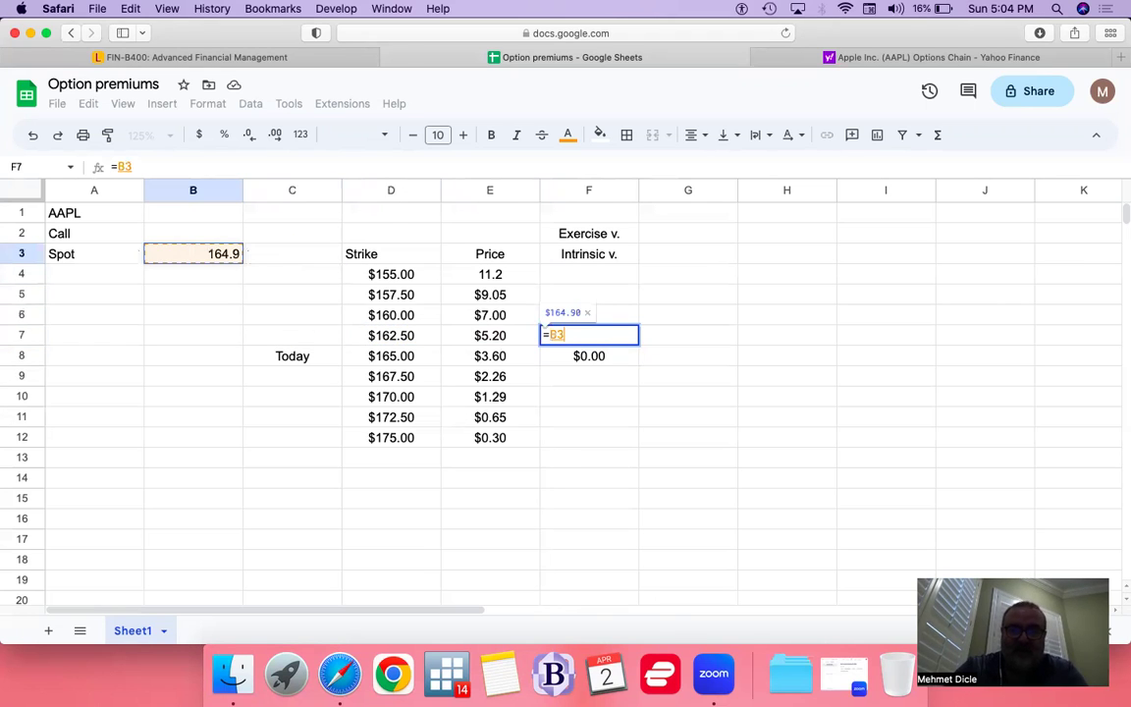
{"action": "type", "text": "-"}
{"action": "left_click", "coordinate": [409, 335]}
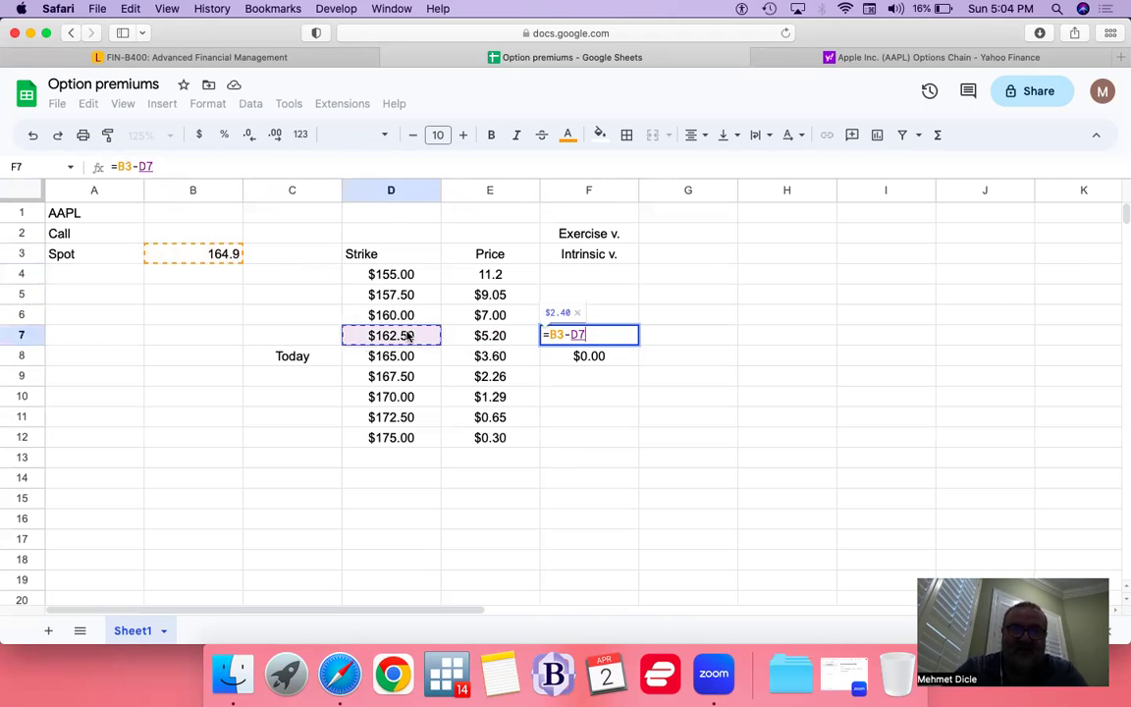
{"action": "key", "text": "Return"}
{"action": "key", "text": "Up"}
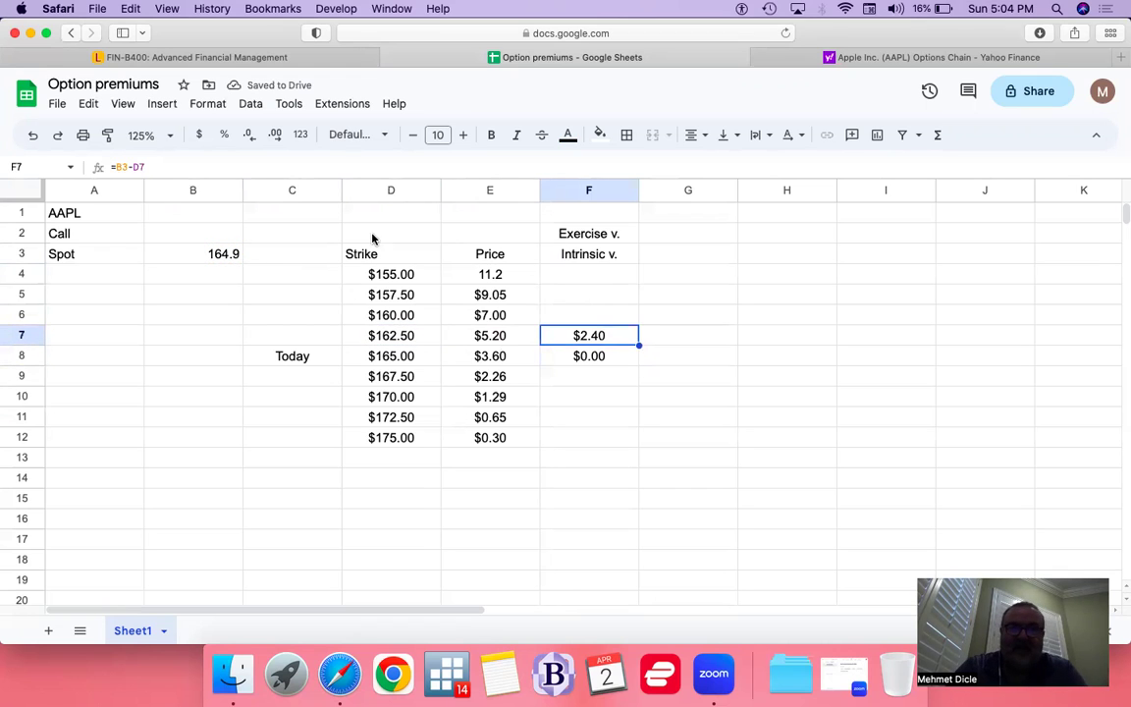
{"action": "left_click", "coordinate": [193, 166]}
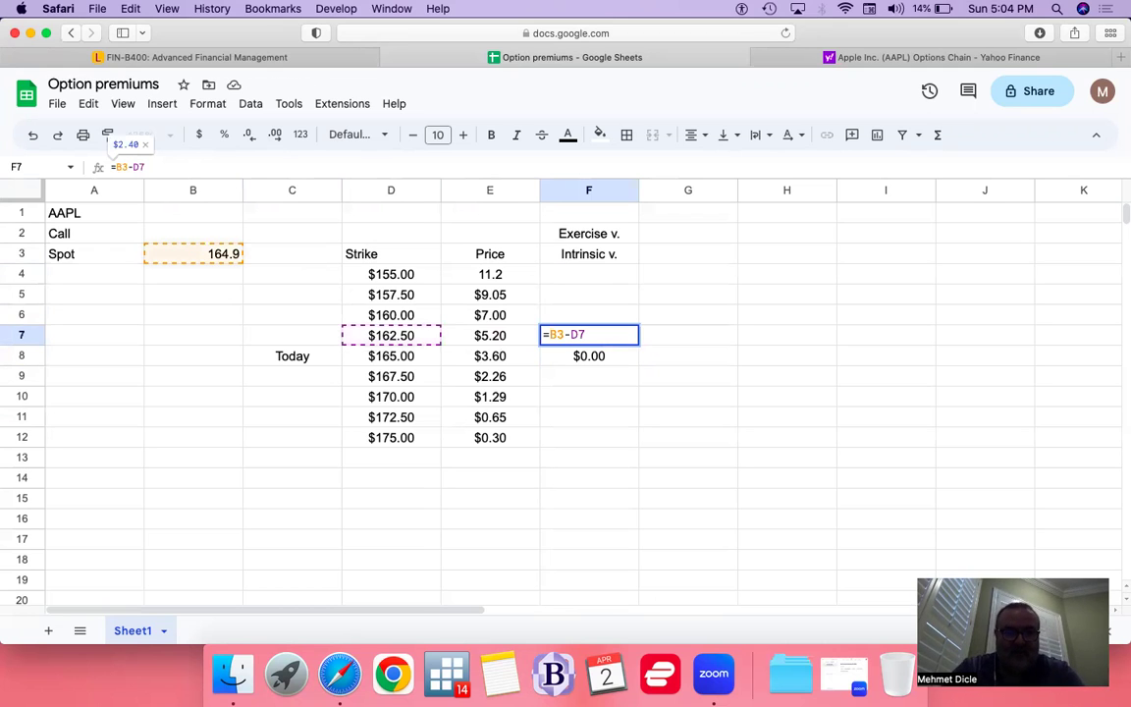
{"action": "key", "text": "F4"}
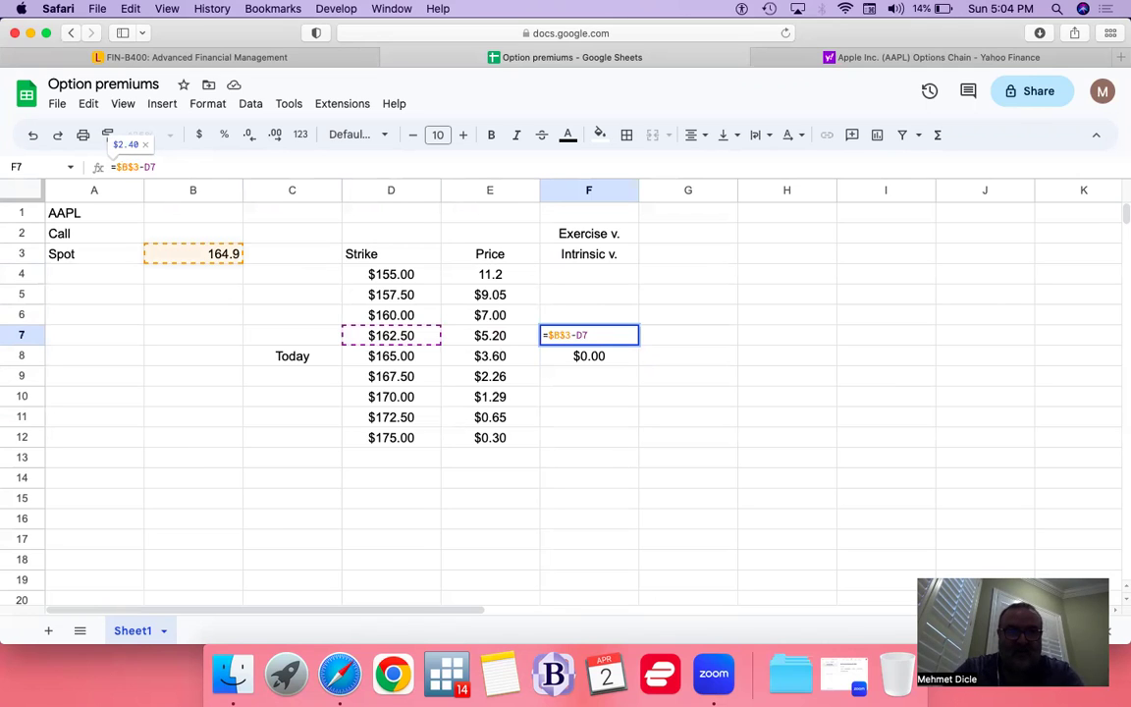
{"action": "key", "text": "Return"}
{"action": "key", "text": "Up"}
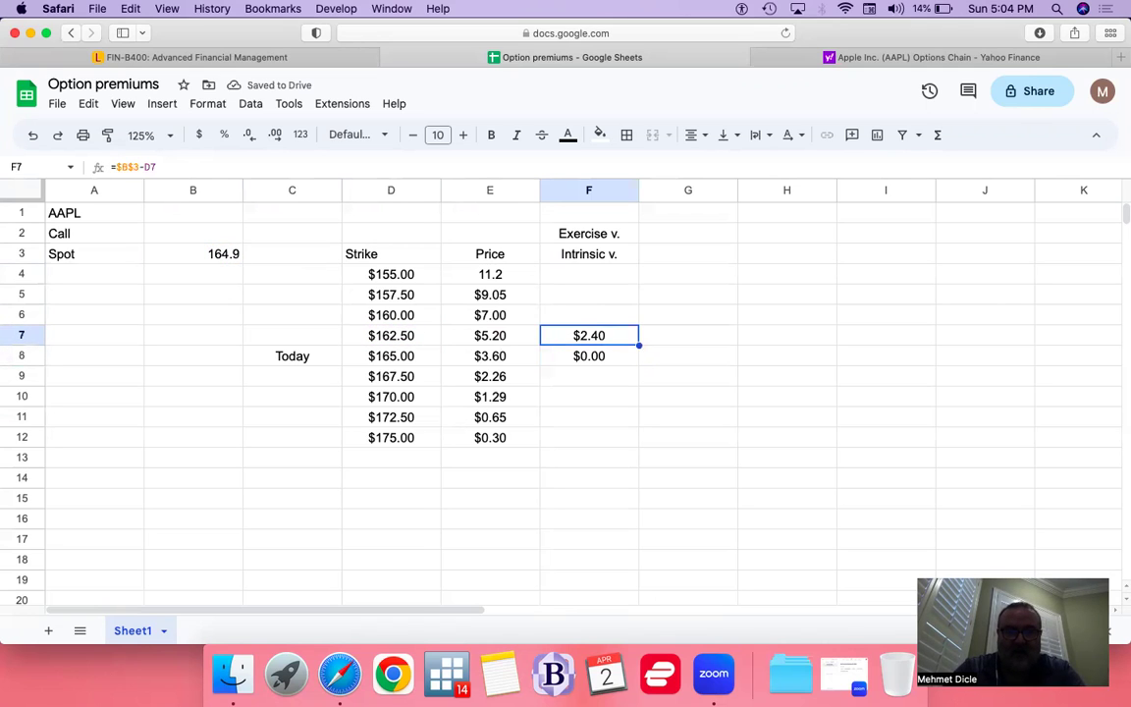
- Copy F7's formula into F4:F6, giving $9.90, $7.40 and $4.90
{"action": "key", "text": "ctrl+c"}
{"action": "key", "text": "Up"}
{"action": "key", "text": "shift+Up"}
{"action": "key", "text": "shift+Up"}
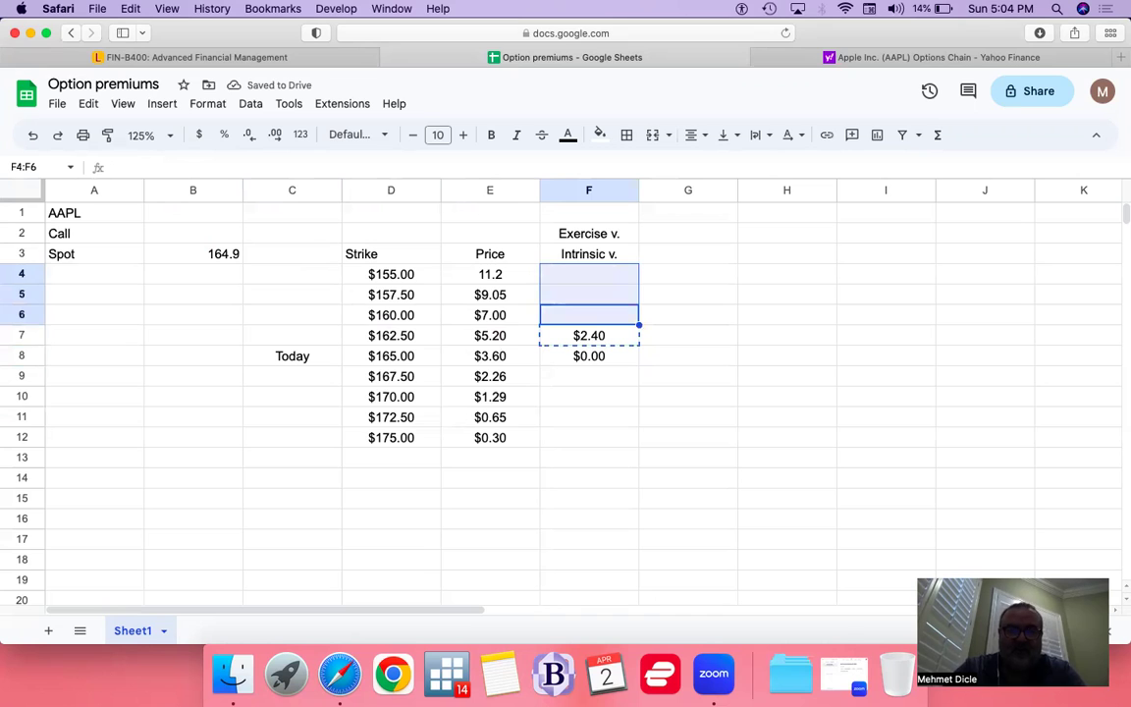
{"action": "key", "text": "ctrl+v"}
{"action": "key", "text": "Up"}
{"action": "key", "text": "Up"}
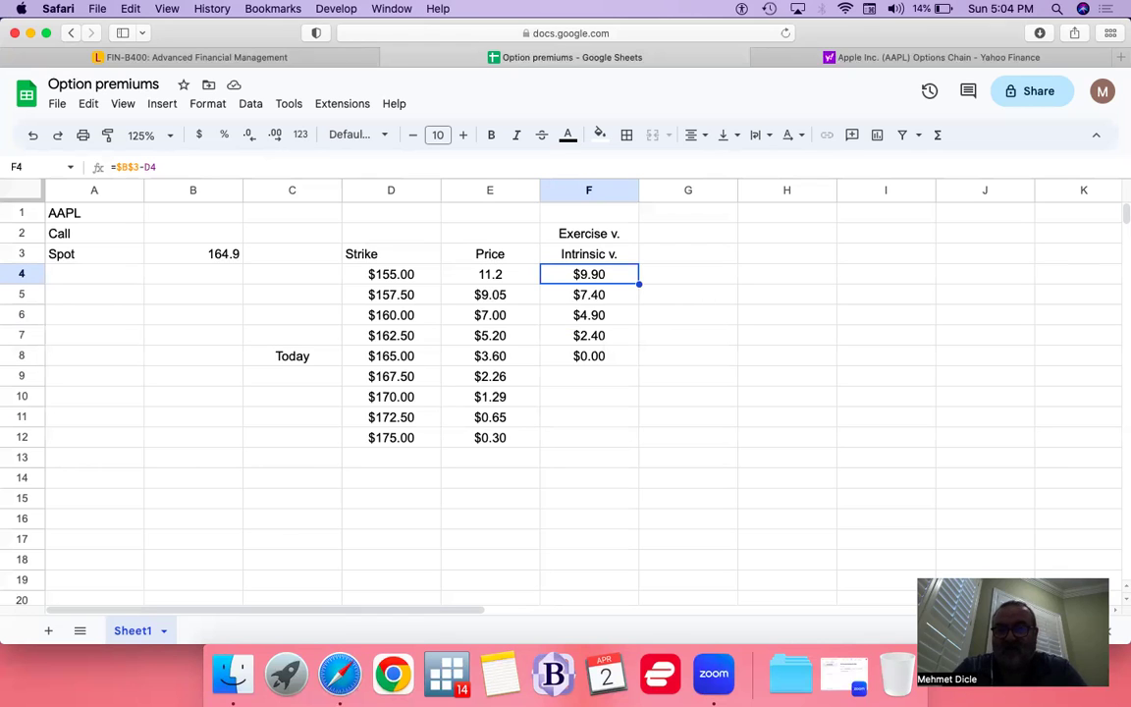
{"action": "key", "text": "Down"}
{"action": "key", "text": "Down"}
{"action": "key", "text": "Down"}
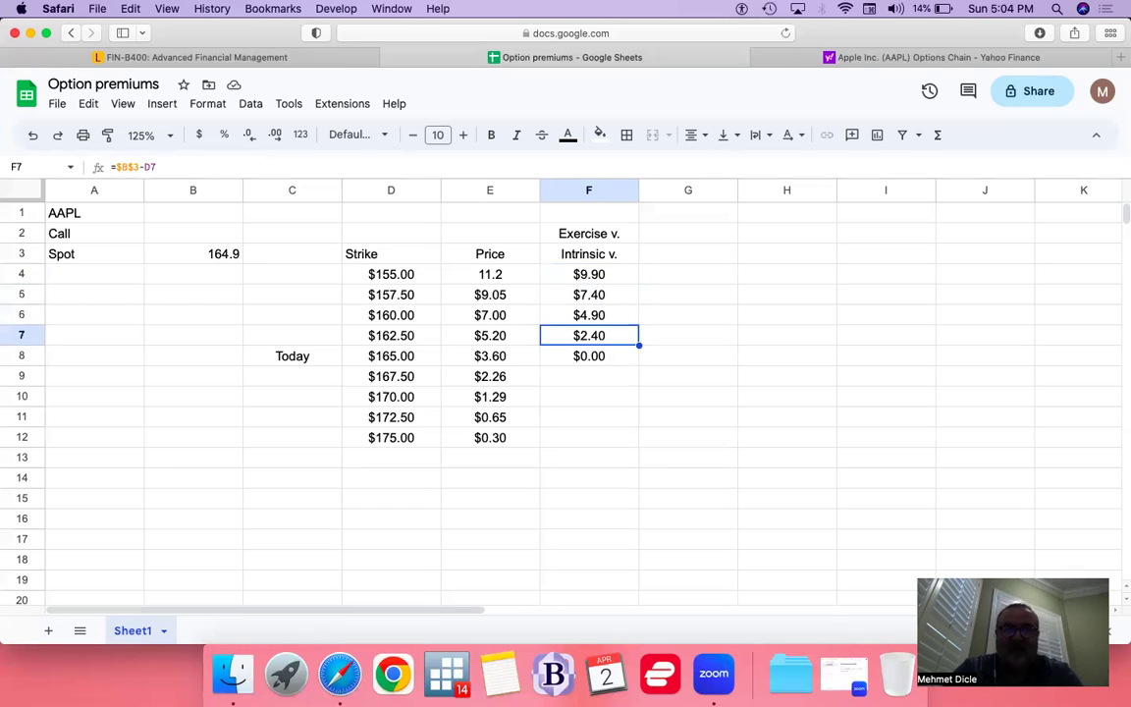
{"action": "key", "text": "super+c"}
{"action": "key", "text": "Down"}
{"action": "key", "text": "Down"}
{"action": "key", "text": "Down"}
{"action": "key", "text": "Up"}
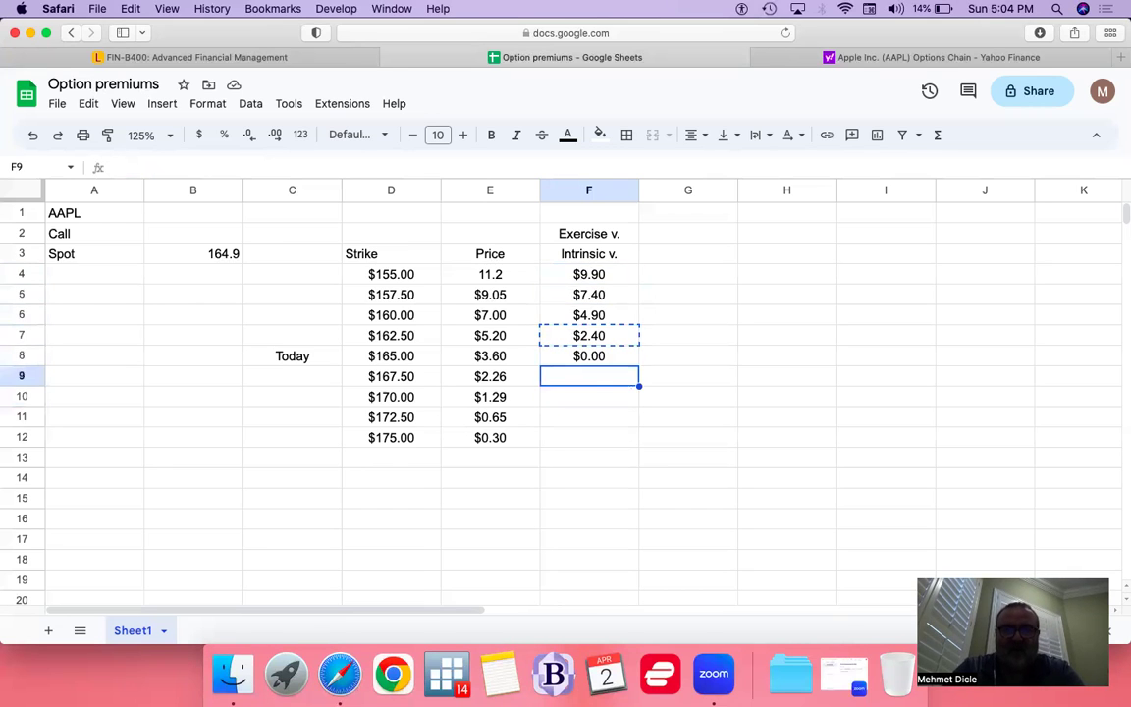
- Paste the formula into F9, then overwrite its -$2.60 result with 0
{"action": "key", "text": "super+v"}
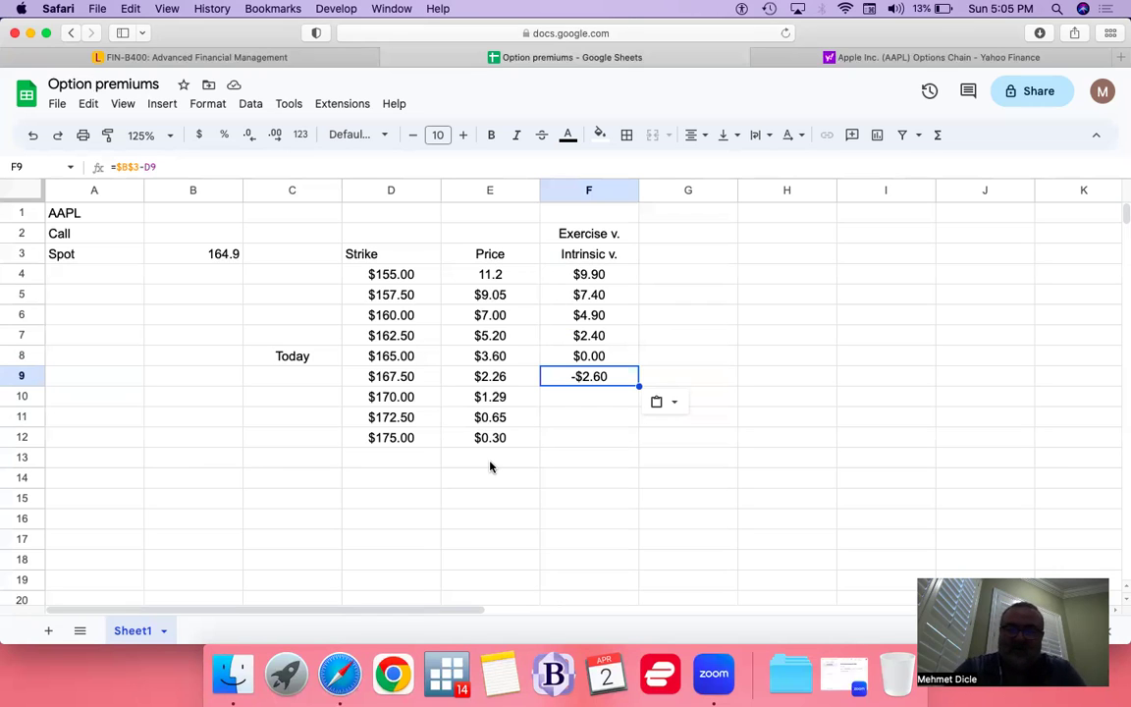
{"action": "type", "text": "0"}
{"action": "key", "text": "Return"}
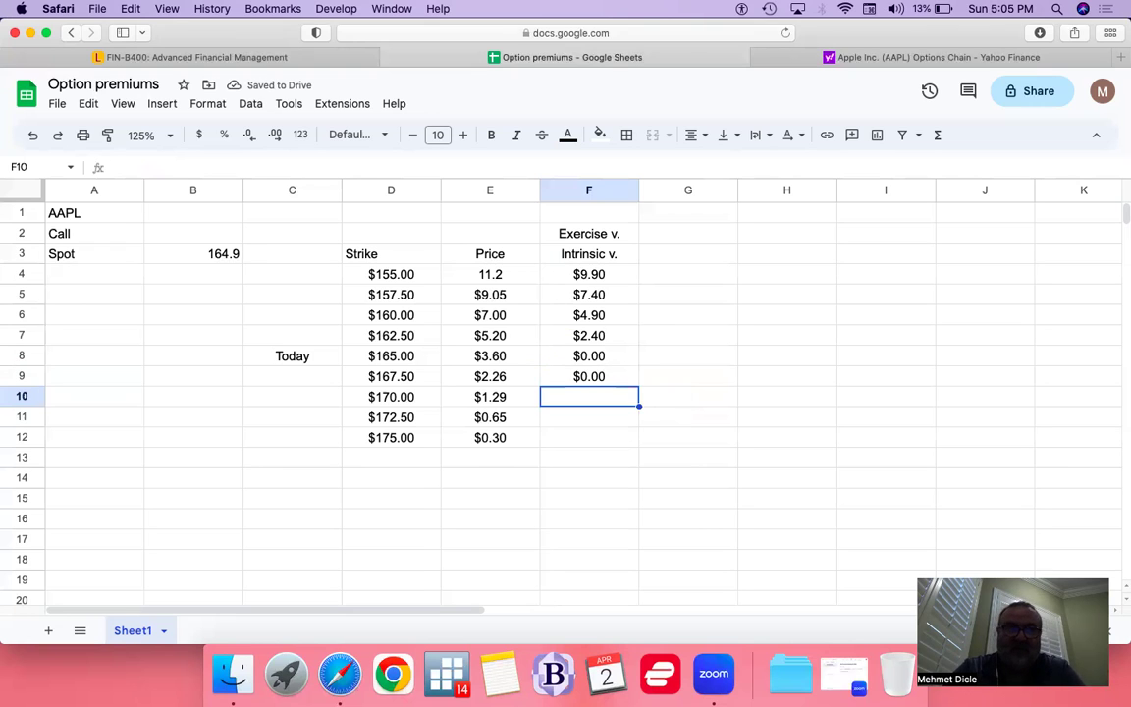
{"action": "key", "text": "Up"}
{"action": "key", "text": "Up"}
{"action": "key", "text": "Up"}
{"action": "key", "text": "Up"}
{"action": "key", "text": "Up"}
{"action": "key", "text": "Up"}
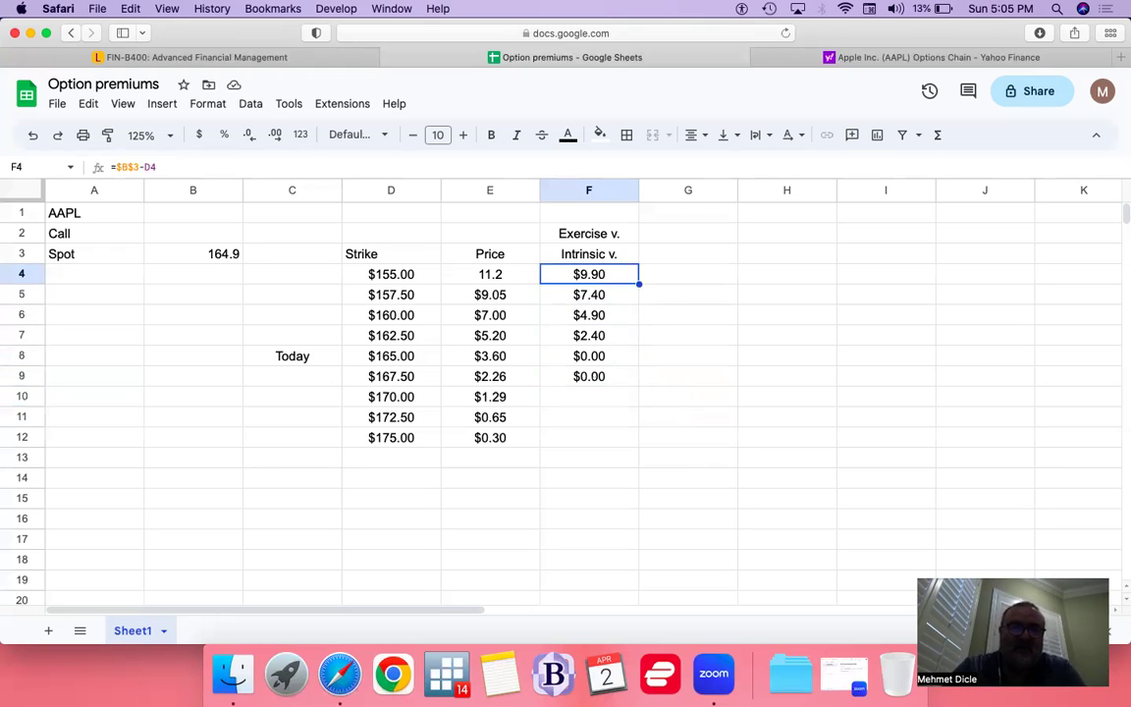
- Wrap F4's intrinsic formula as =max($B$3-D4,0) so negative values become zero
{"action": "left_click", "coordinate": [190, 167]}
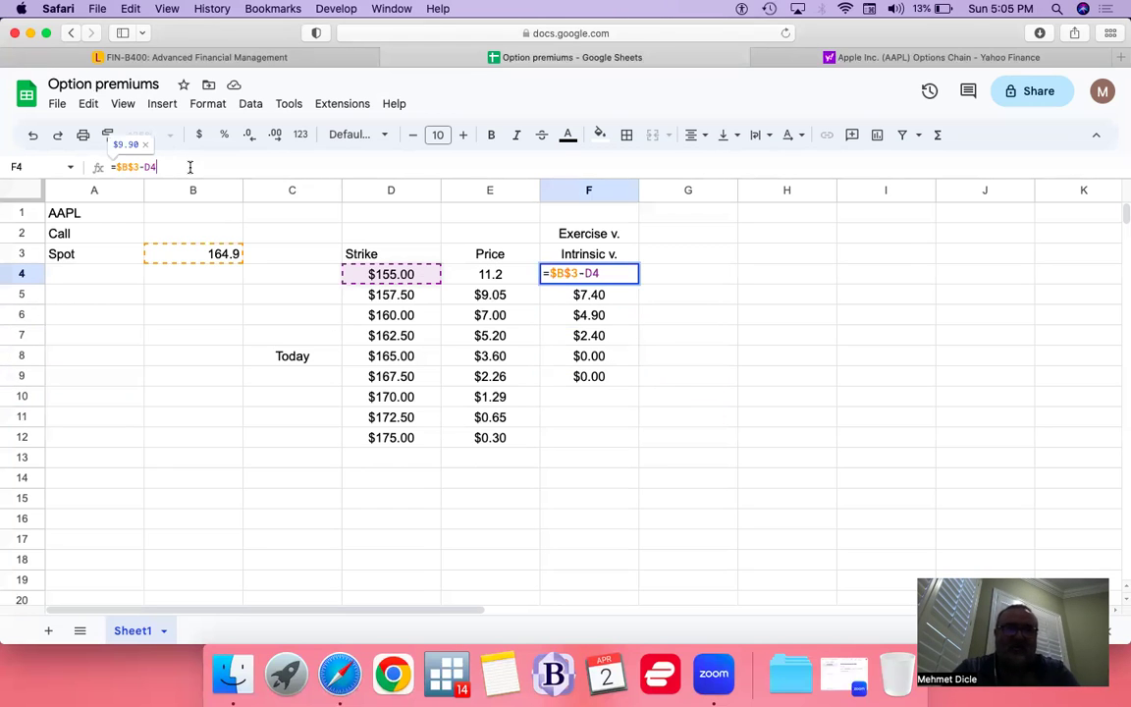
{"action": "left_click", "coordinate": [115, 167]}
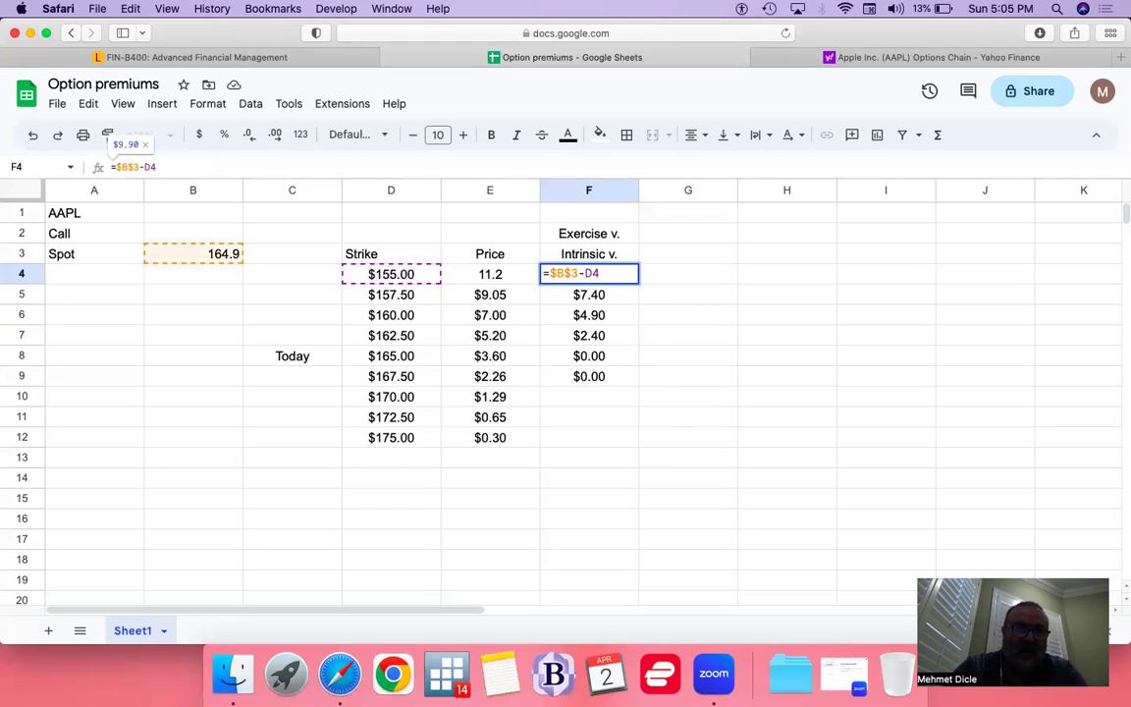
{"action": "type", "text": "max"}
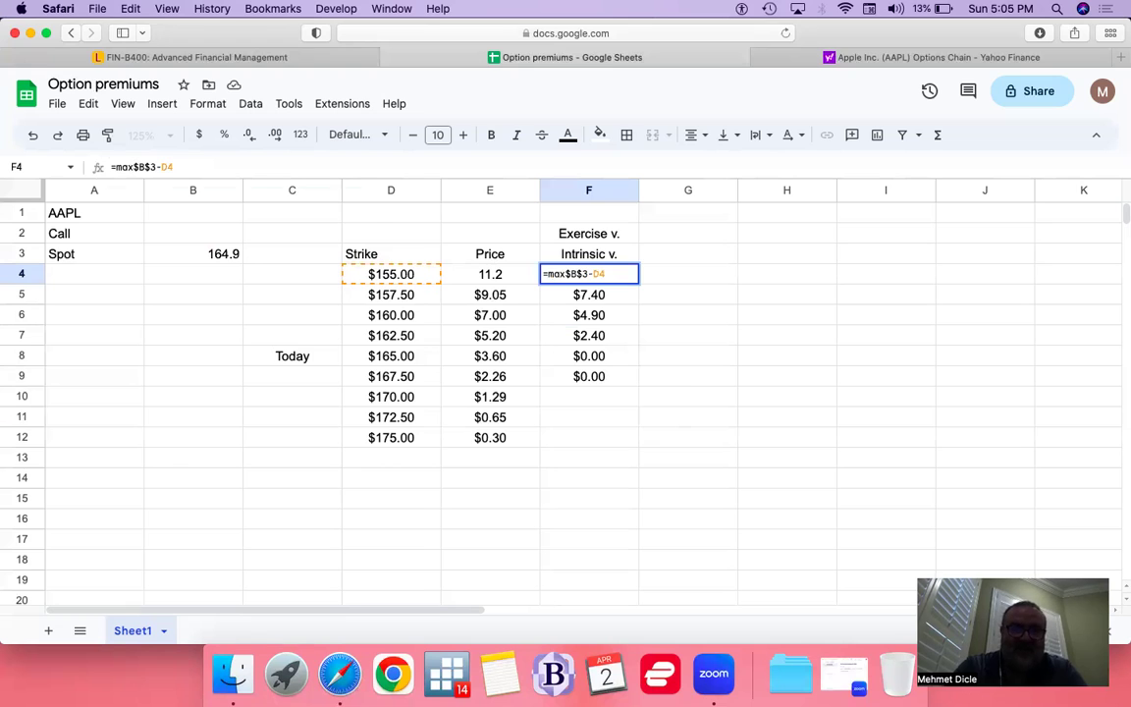
{"action": "type", "text": "("}
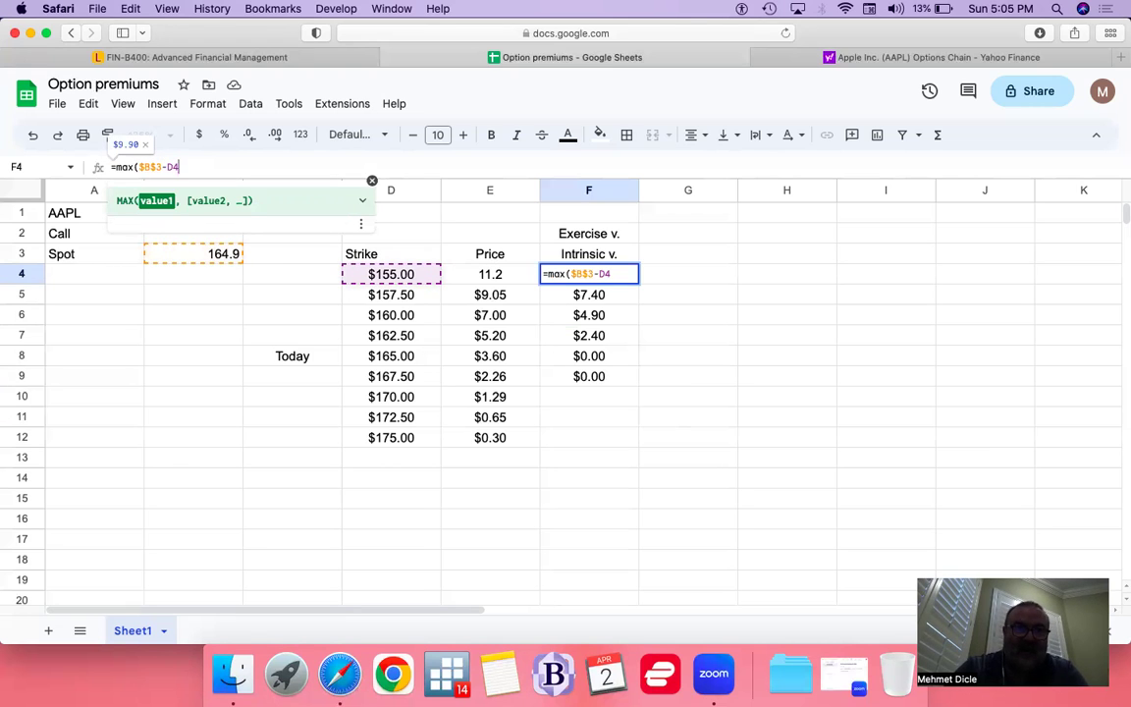
{"action": "type", "text": ",0"}
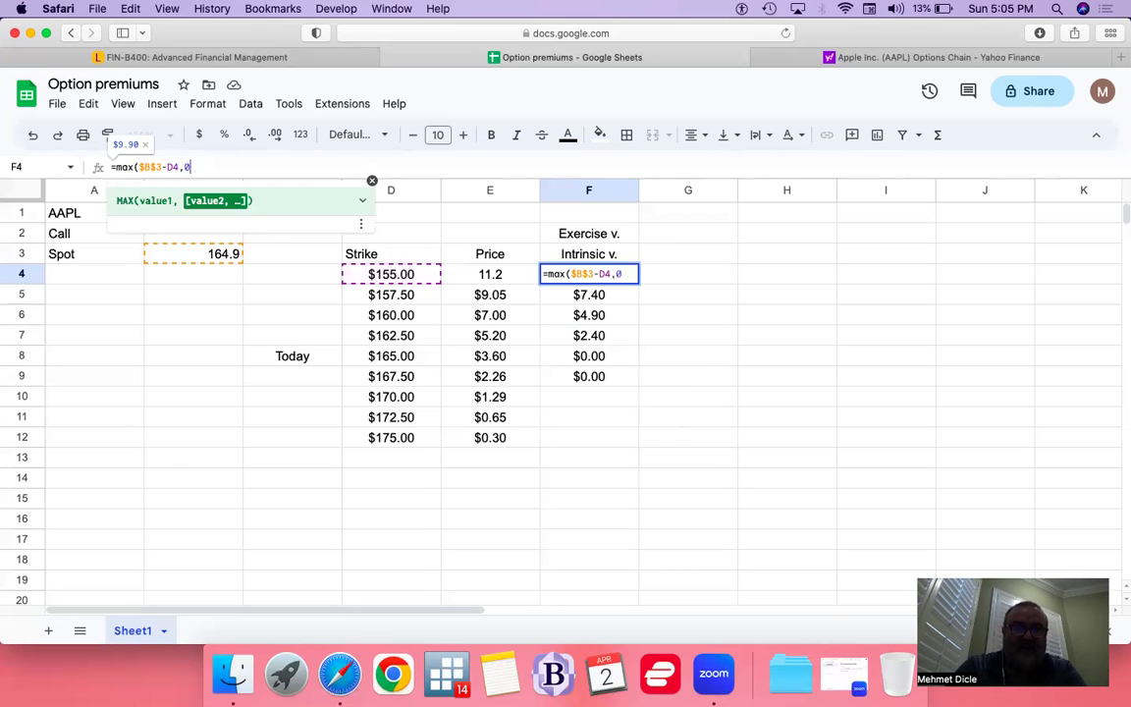
{"action": "type", "text": ")"}
{"action": "key", "text": "Return"}
- Copy the F4 MAX formula into F5:F12
{"action": "key", "text": "Up"}
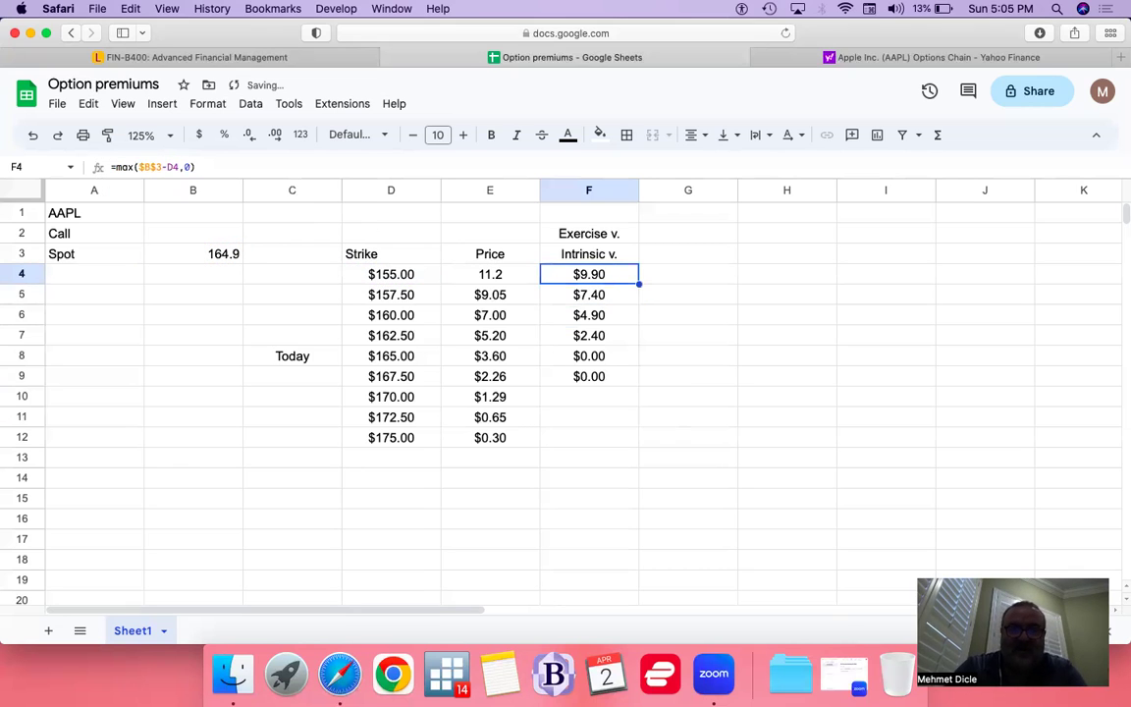
{"action": "key", "text": "ctrl+c"}
{"action": "key", "text": "Down"}
{"action": "key", "text": "shift+Down"}
{"action": "key", "text": "shift+Down"}
{"action": "key", "text": "shift+Down"}
{"action": "key", "text": "shift+Down"}
{"action": "key", "text": "shift+Down"}
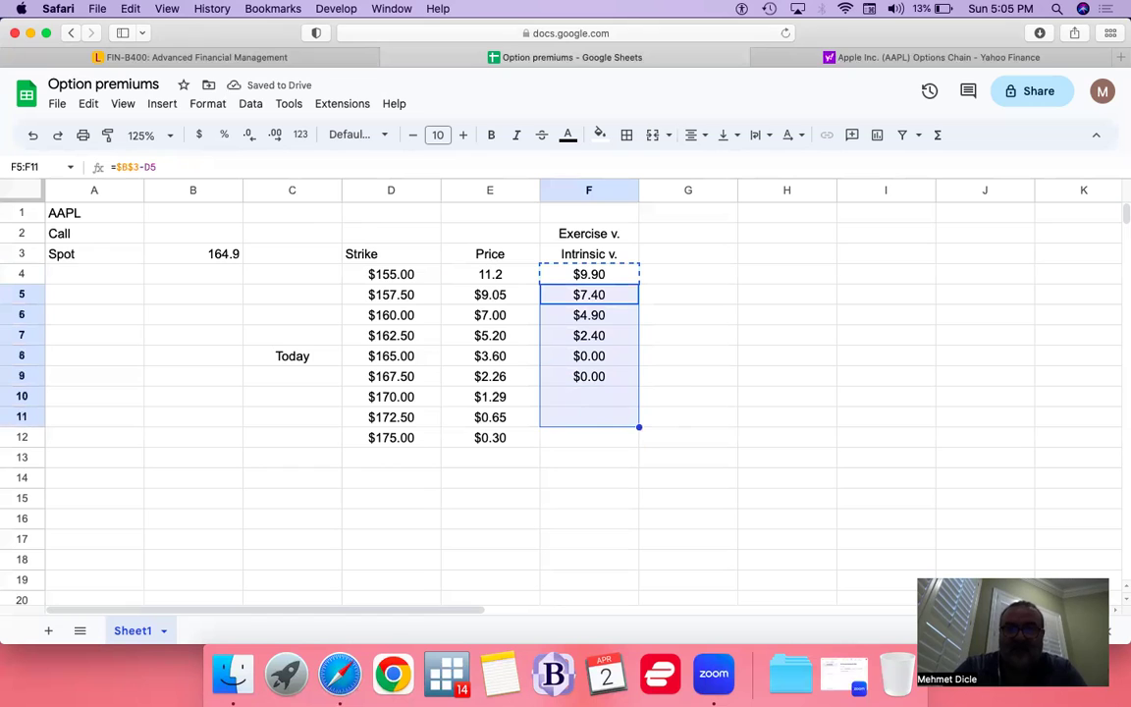
{"action": "key", "text": "shift+Down"}
{"action": "key", "text": "shift+Down"}
{"action": "key", "text": "ctrl+v"}
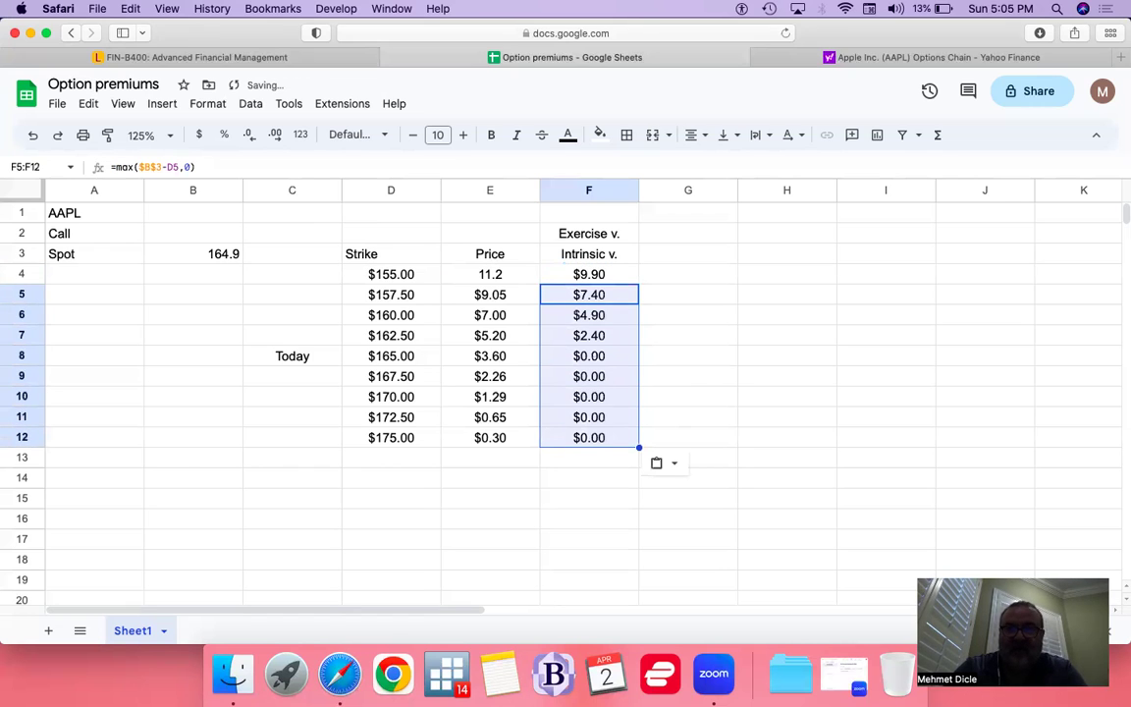
{"action": "key", "text": "Down"}
{"action": "key", "text": "Down"}
{"action": "key", "text": "Down"}
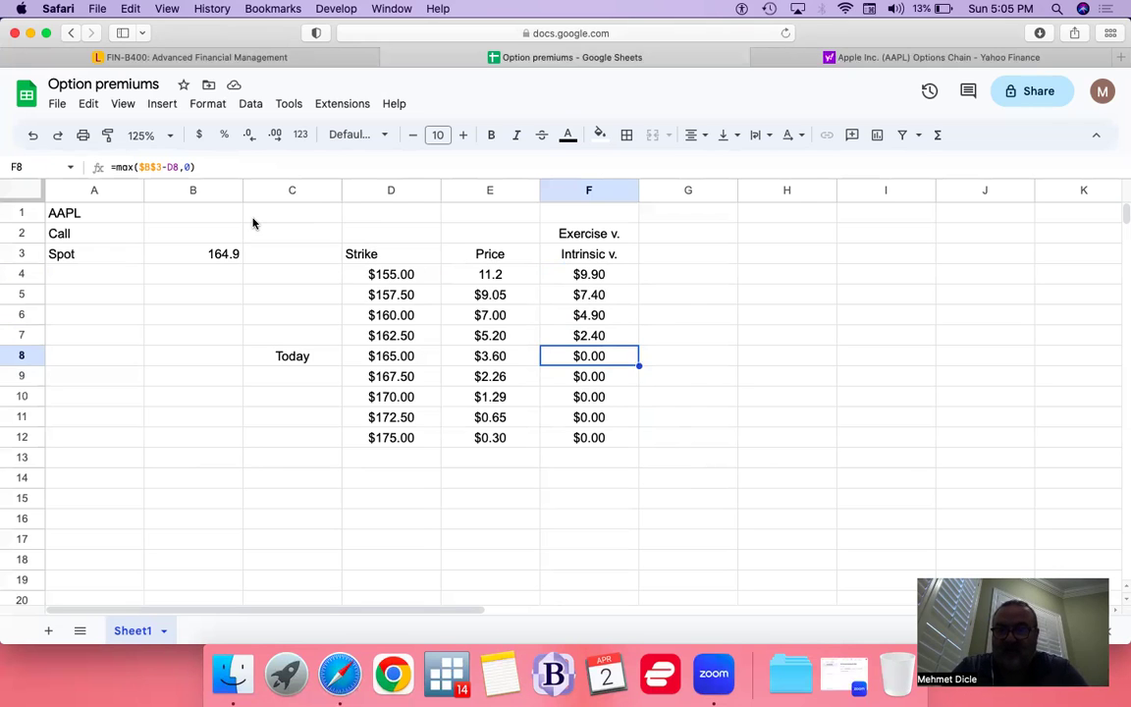
- Add a centred 'Premium' header in G3
{"action": "key", "text": "Up"}
{"action": "key", "text": "Up"}
{"action": "key", "text": "Up"}
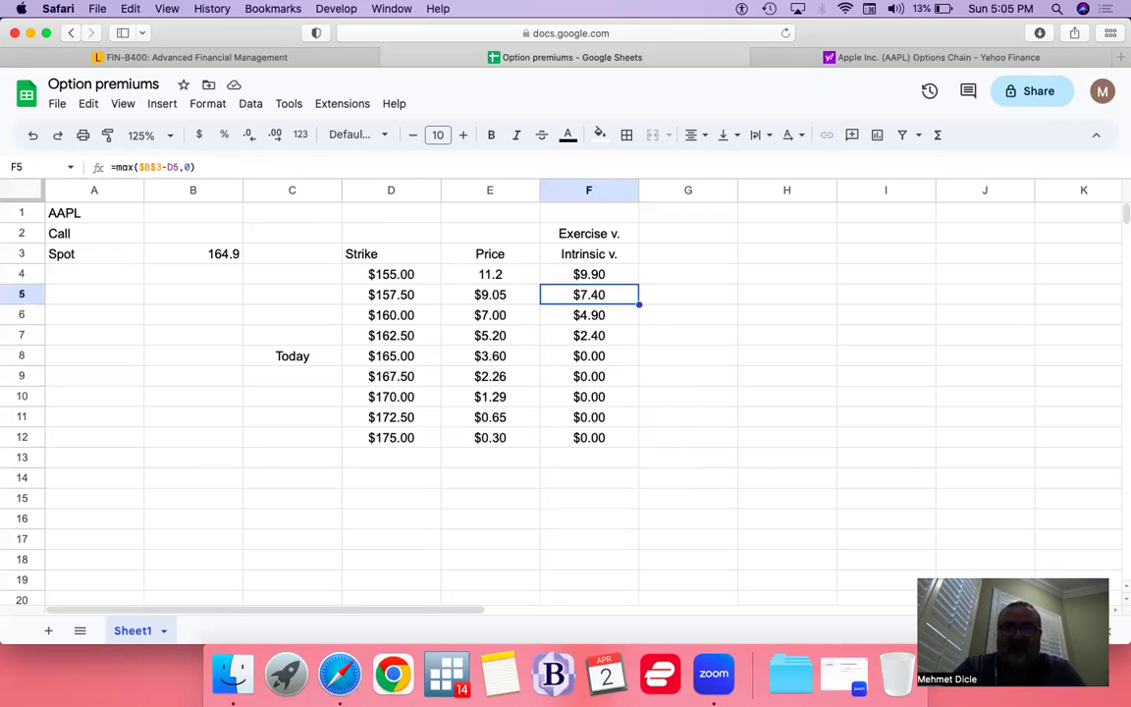
{"action": "key", "text": "Up"}
{"action": "key", "text": "Up"}
{"action": "key", "text": "Right"}
{"action": "type", "text": "Pre"}
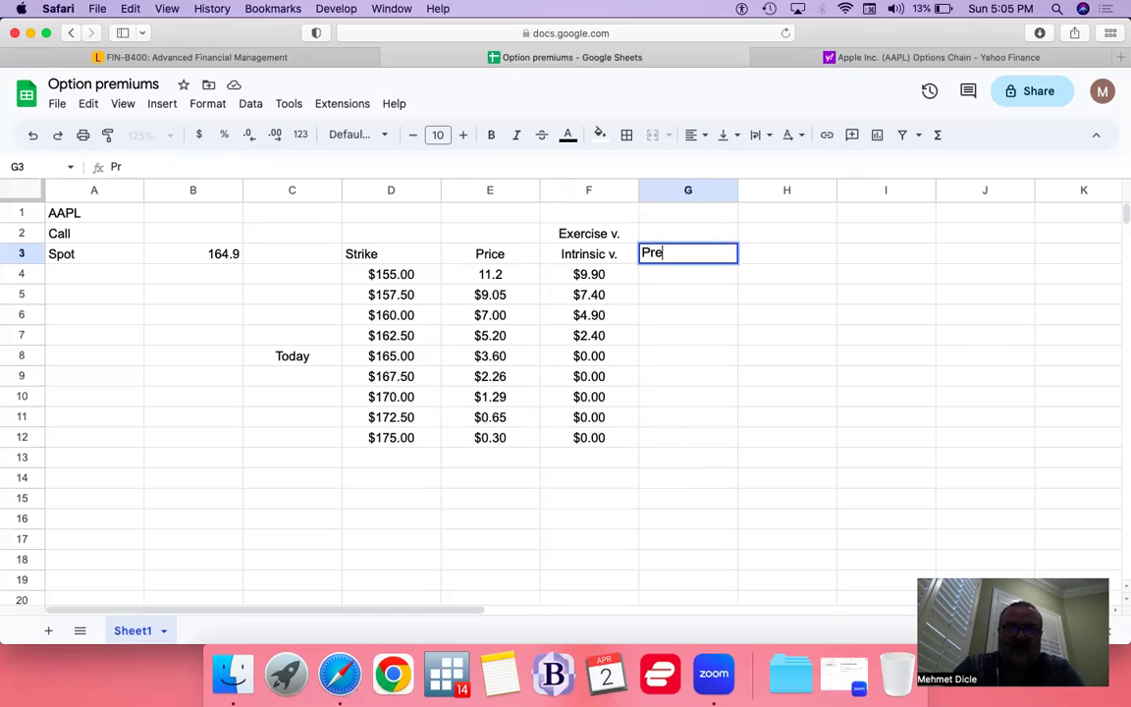
{"action": "type", "text": "mium"}
{"action": "key", "text": "Return"}
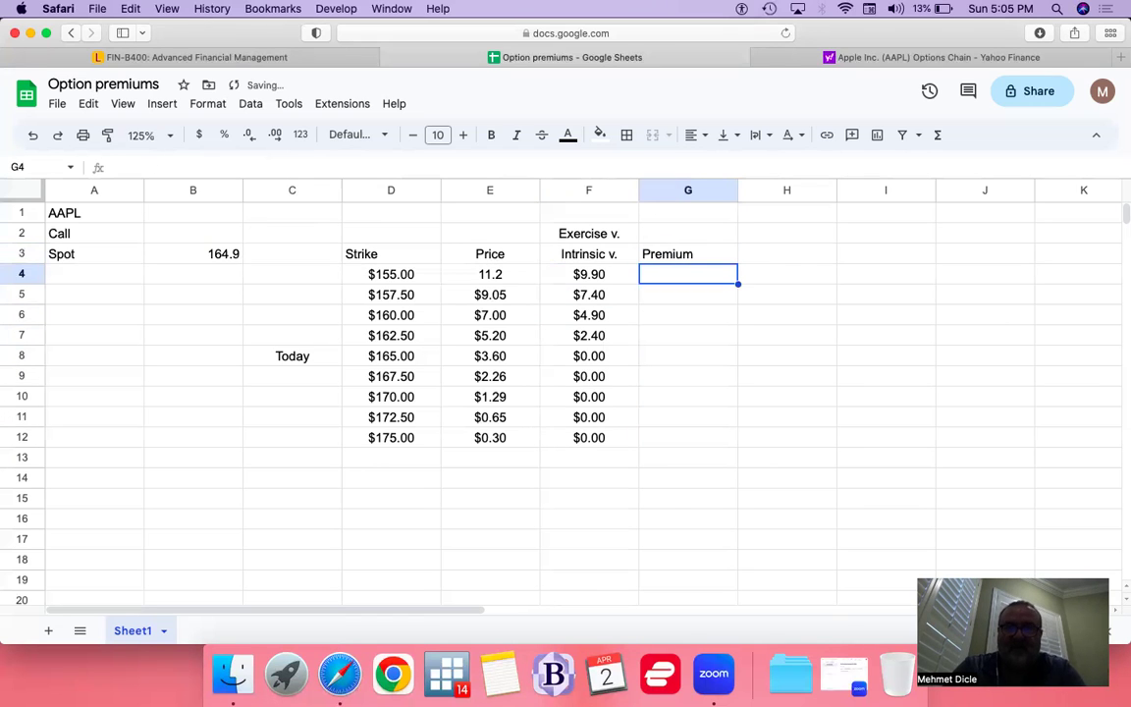
{"action": "key", "text": "Up"}
{"action": "left_click", "coordinate": [705, 136]}
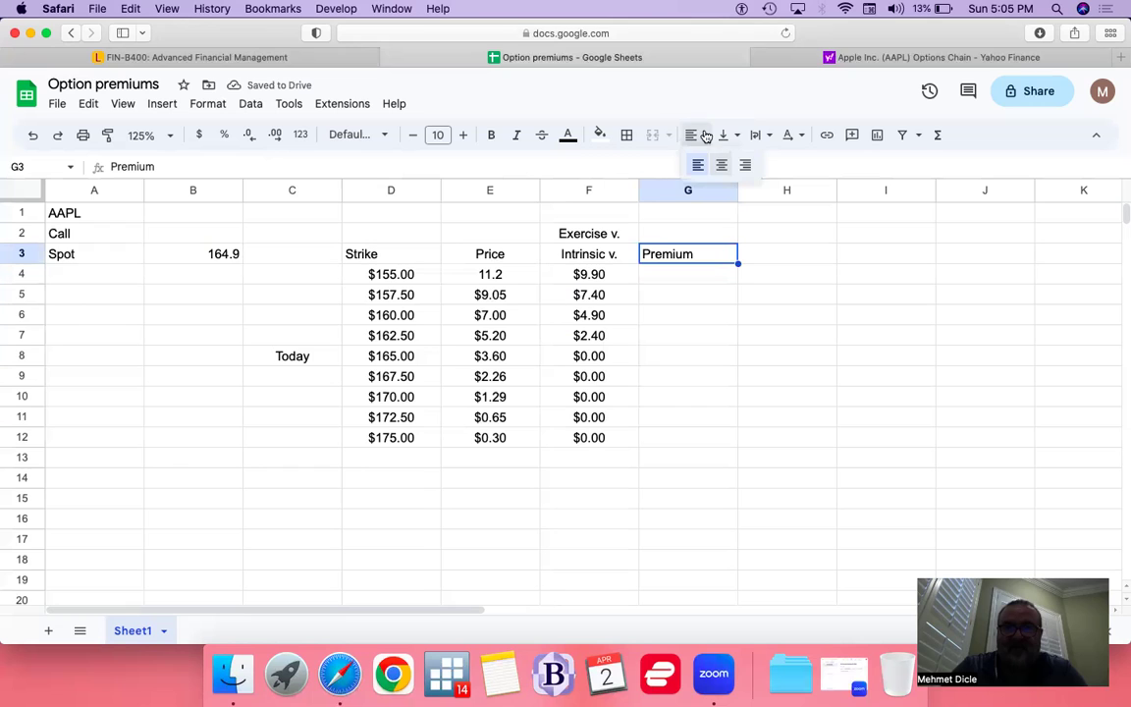
{"action": "left_click", "coordinate": [721, 164]}
- Enter the premium formula =E4-F4 in G4
{"action": "key", "text": "Down"}
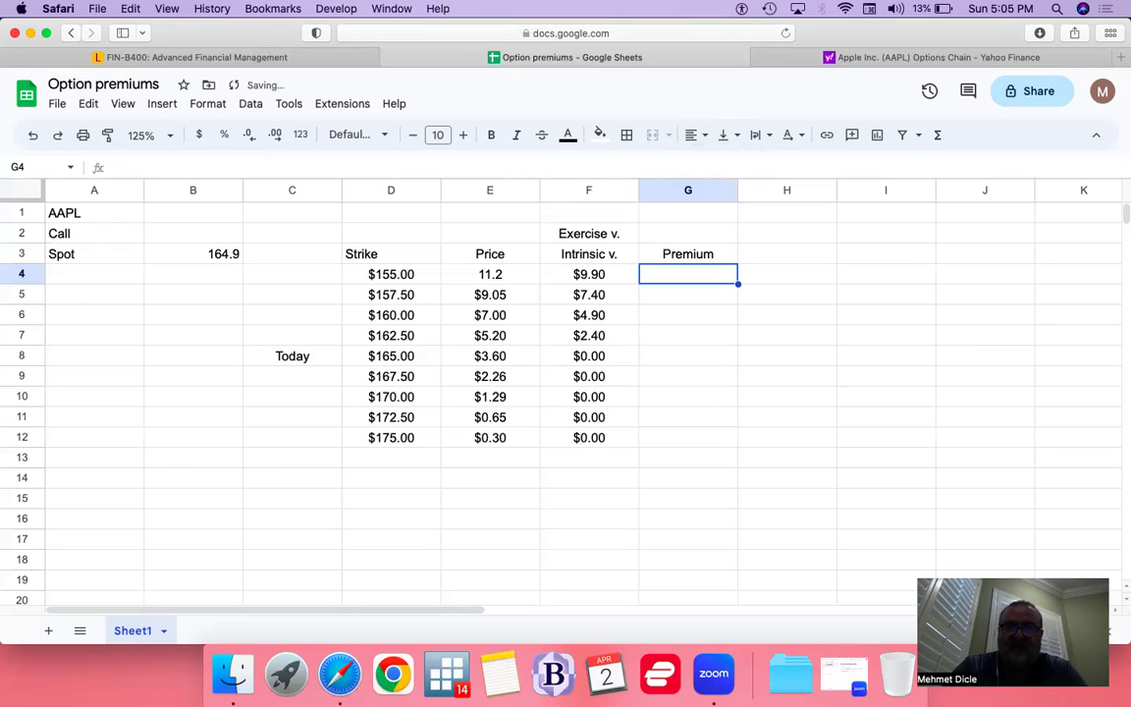
{"action": "type", "text": "=E4"}
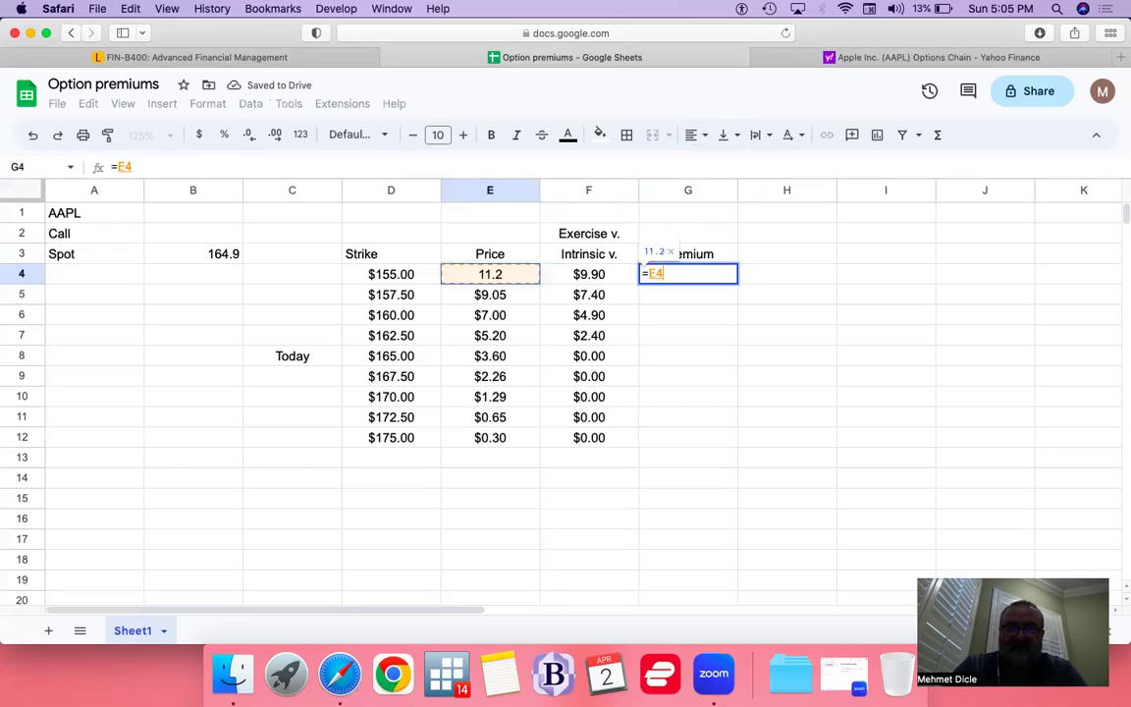
{"action": "type", "text": "-"}
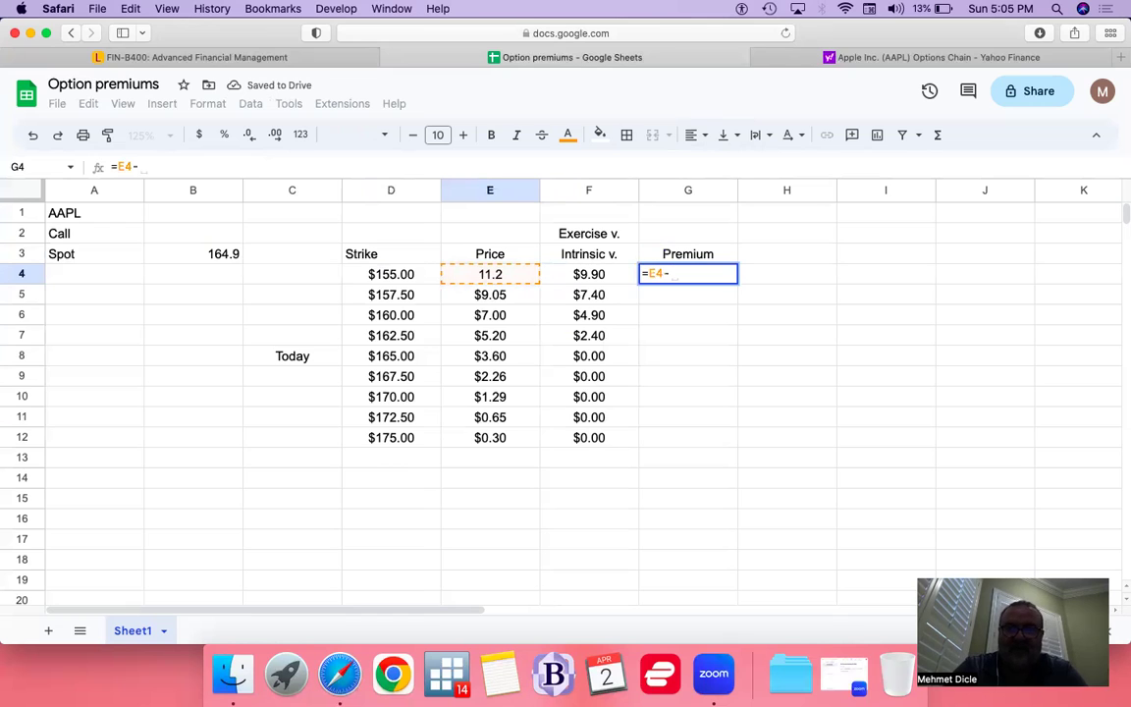
{"action": "type", "text": "G4"}
{"action": "key", "text": "BackSpace"}
{"action": "key", "text": "BackSpace"}
{"action": "type", "text": "F4"}
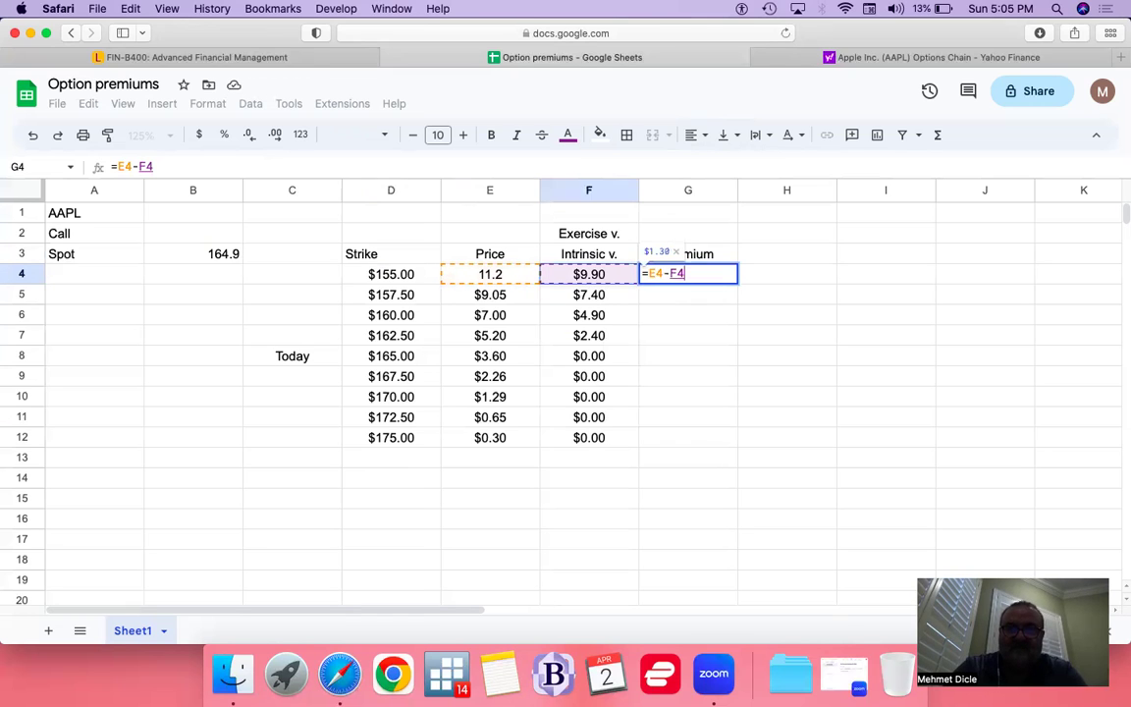
{"action": "key", "text": "Return"}
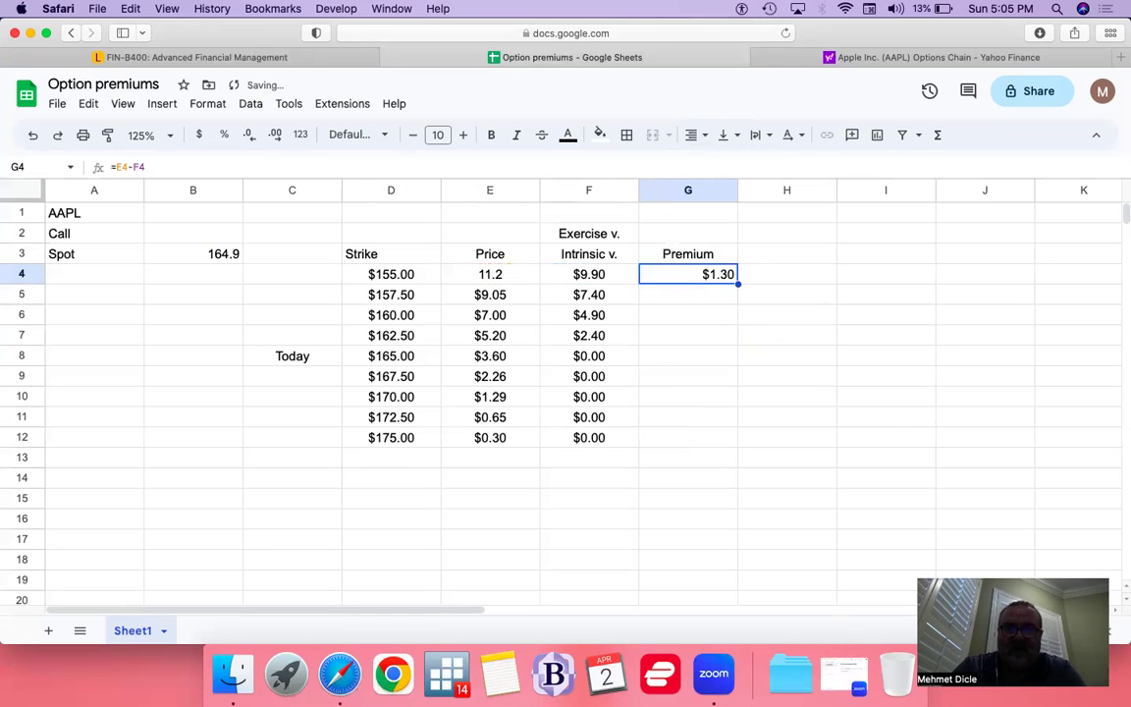
- Copy the G4 premium formula into G5:G12
{"action": "key", "text": "ctrl+c"}
{"action": "key", "text": "Down"}
{"action": "key", "text": "shift+Down"}
{"action": "key", "text": "shift+Down"}
{"action": "key", "text": "shift+Down"}
{"action": "key", "text": "shift+Down"}
{"action": "key", "text": "shift+Down"}
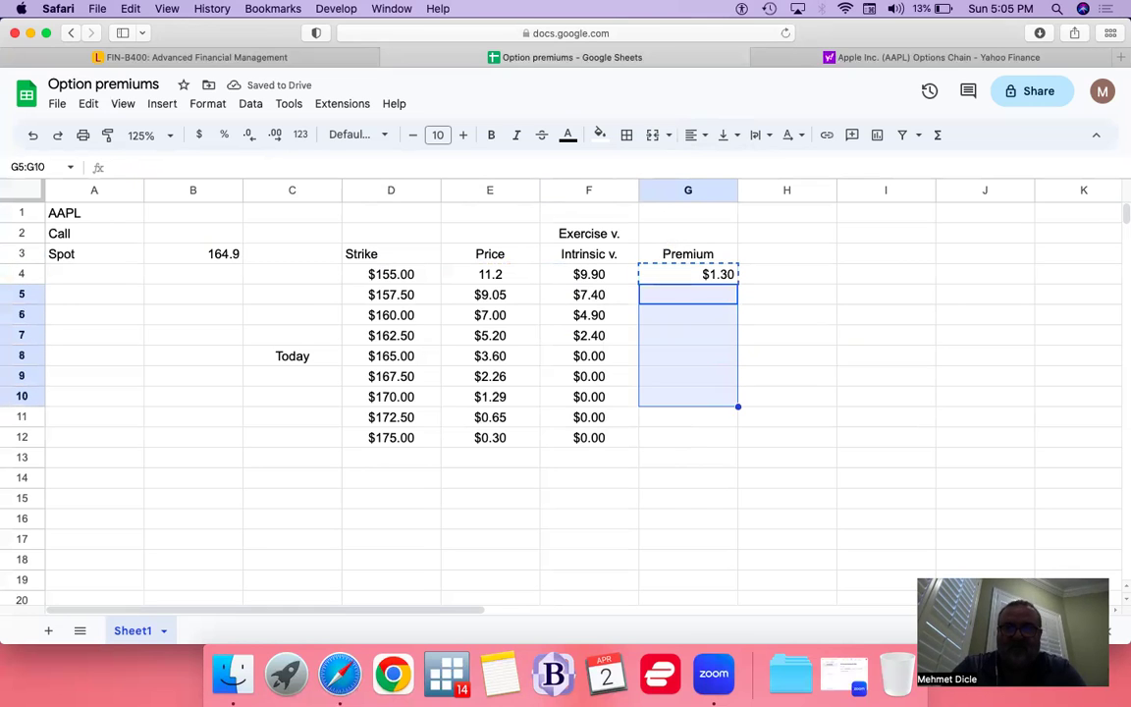
{"action": "key", "text": "shift+Down"}
{"action": "key", "text": "shift+Down"}
{"action": "key", "text": "ctrl+v"}
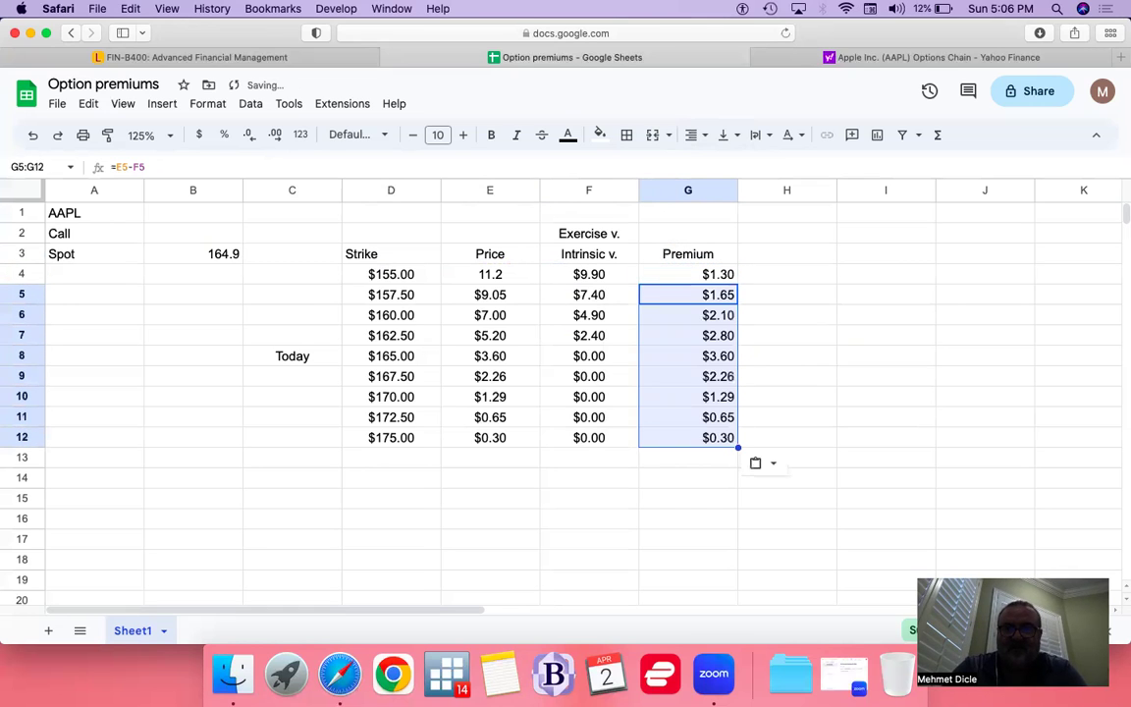
{"action": "key", "text": "Up"}
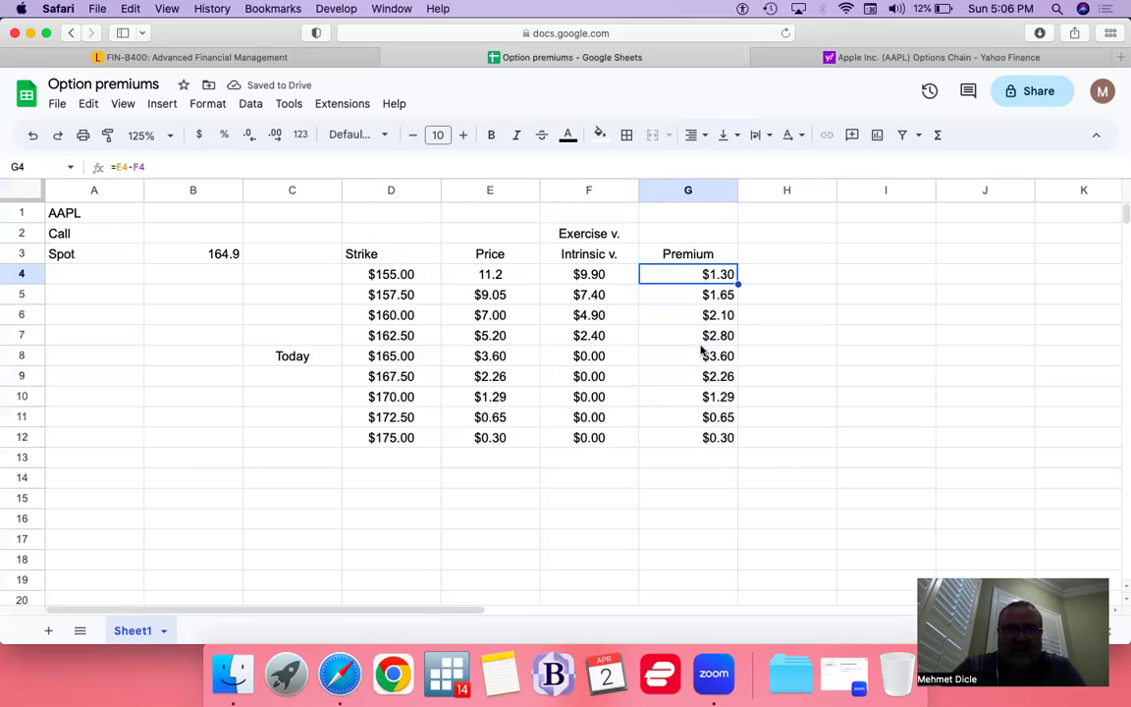
- Select Strike D3:D12 together with Premium G3:G12 and bring up the Insert menu
{"action": "left_click", "coordinate": [701, 363]}
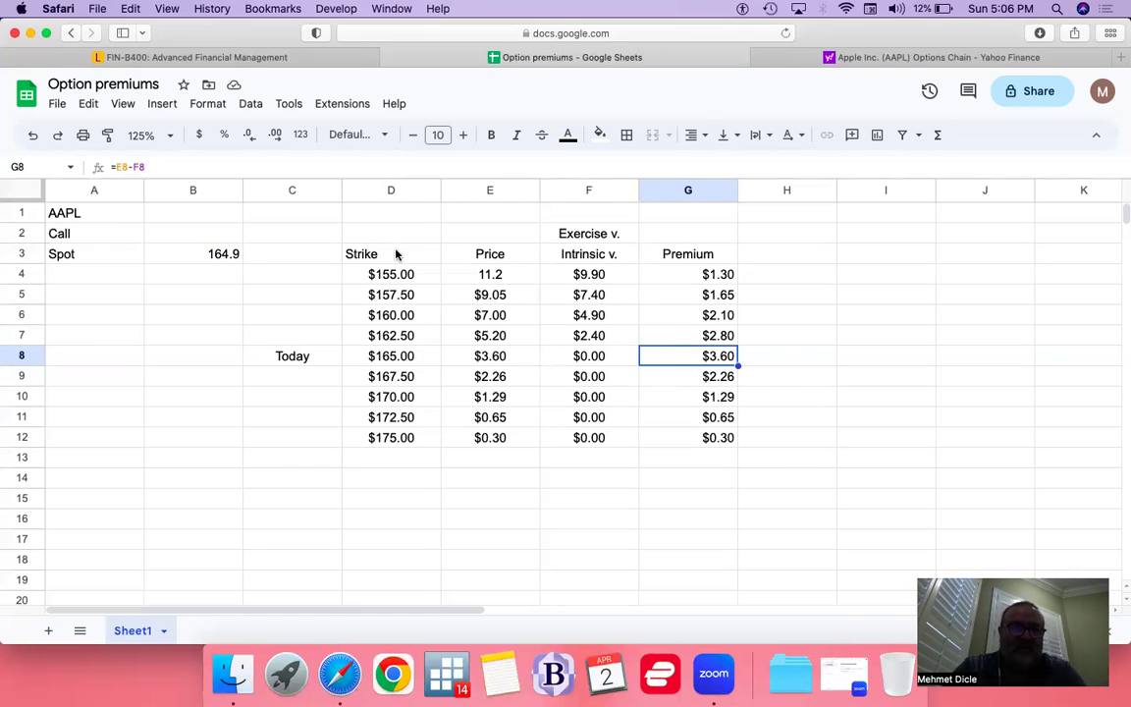
{"action": "left_click_drag", "start_coordinate": [396, 254], "coordinate": [391, 436]}
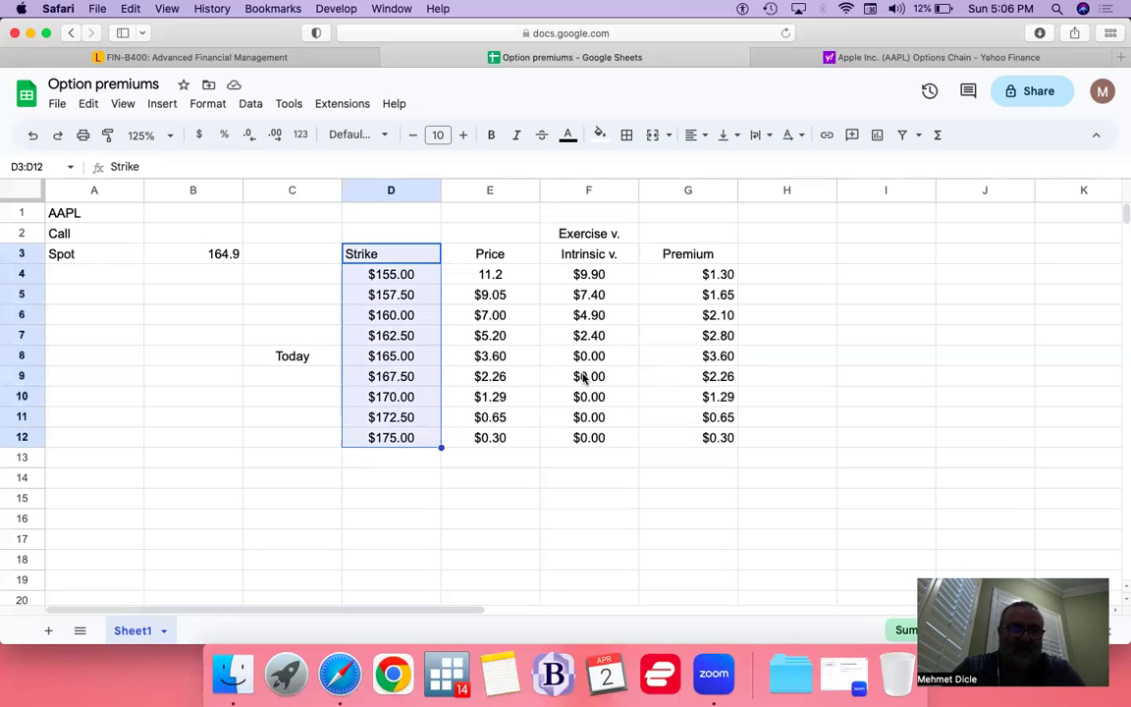
{"action": "left_click_drag", "start_coordinate": [706, 255], "coordinate": [701, 442]}
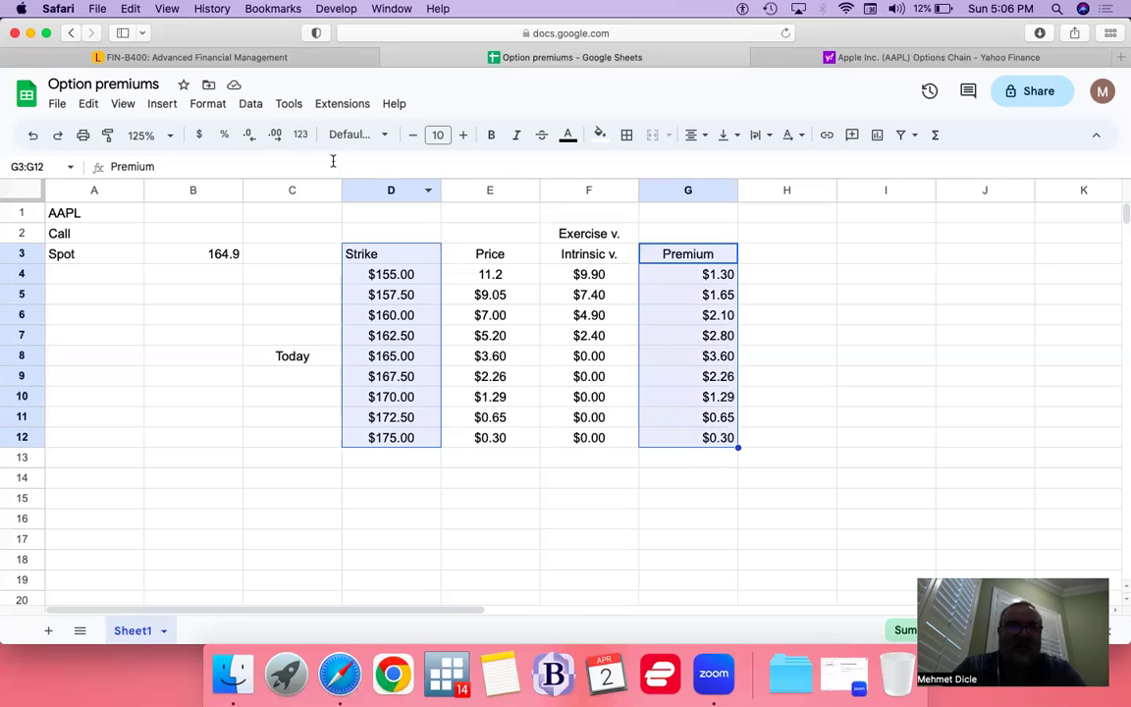
{"action": "left_click", "coordinate": [161, 103]}
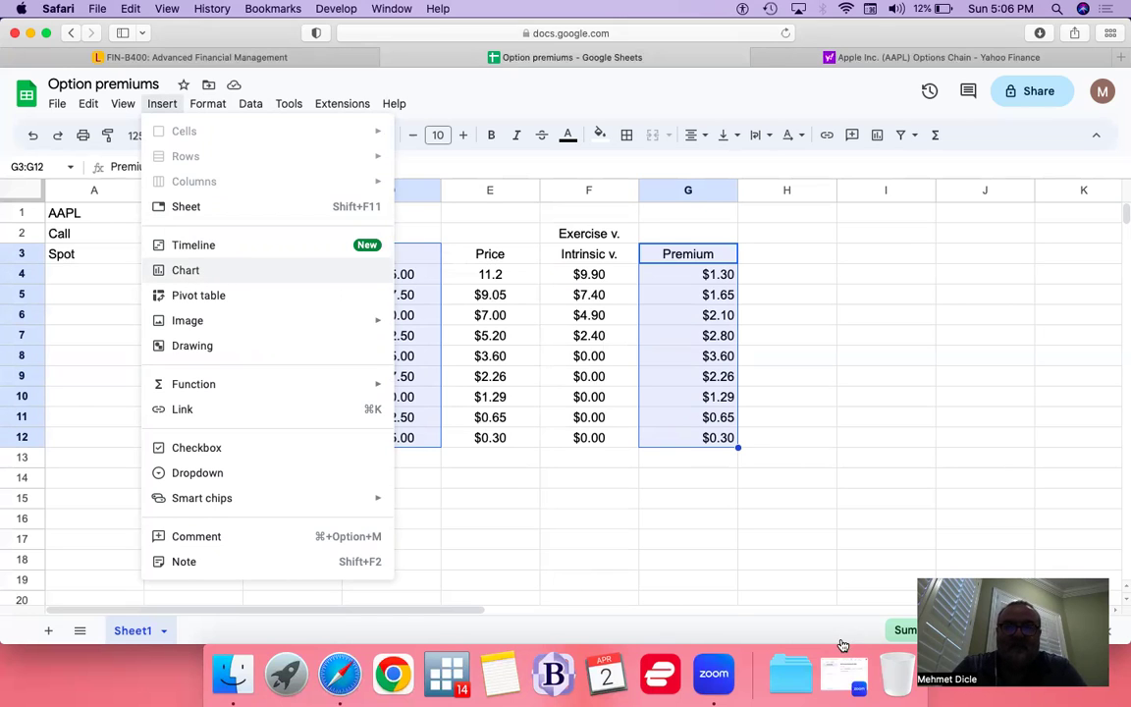
- Insert a chart from the selected columns and make it a line chart
{"action": "left_click", "coordinate": [804, 634]}
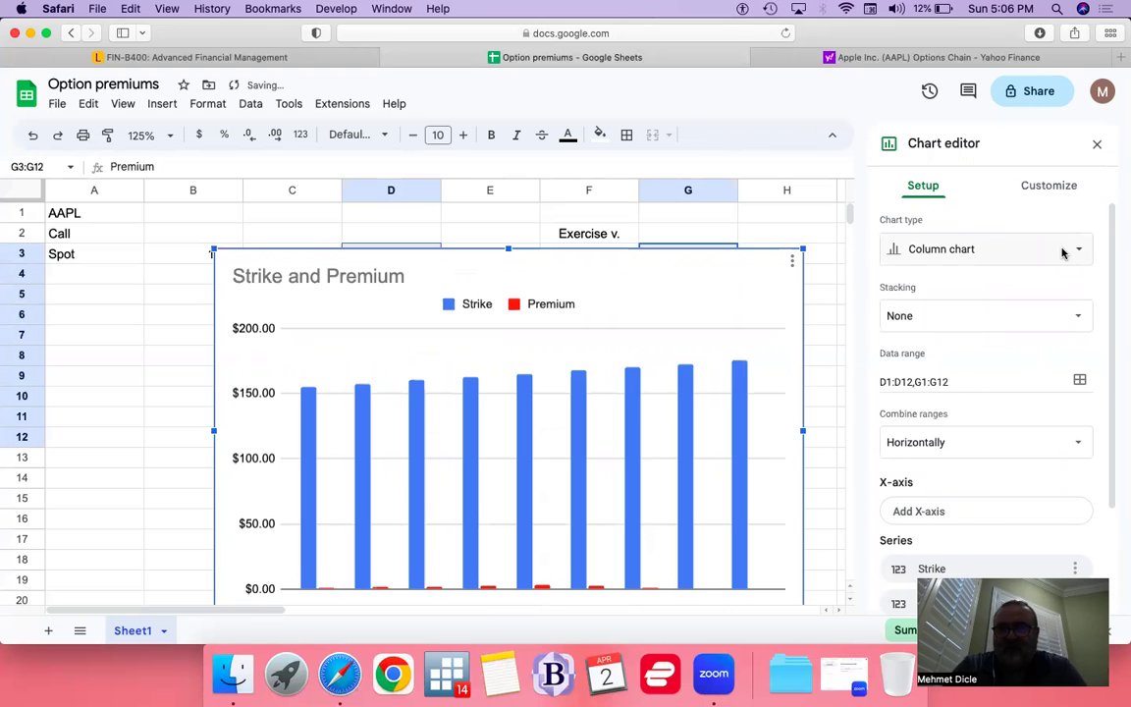
{"action": "left_click", "coordinate": [1062, 253]}
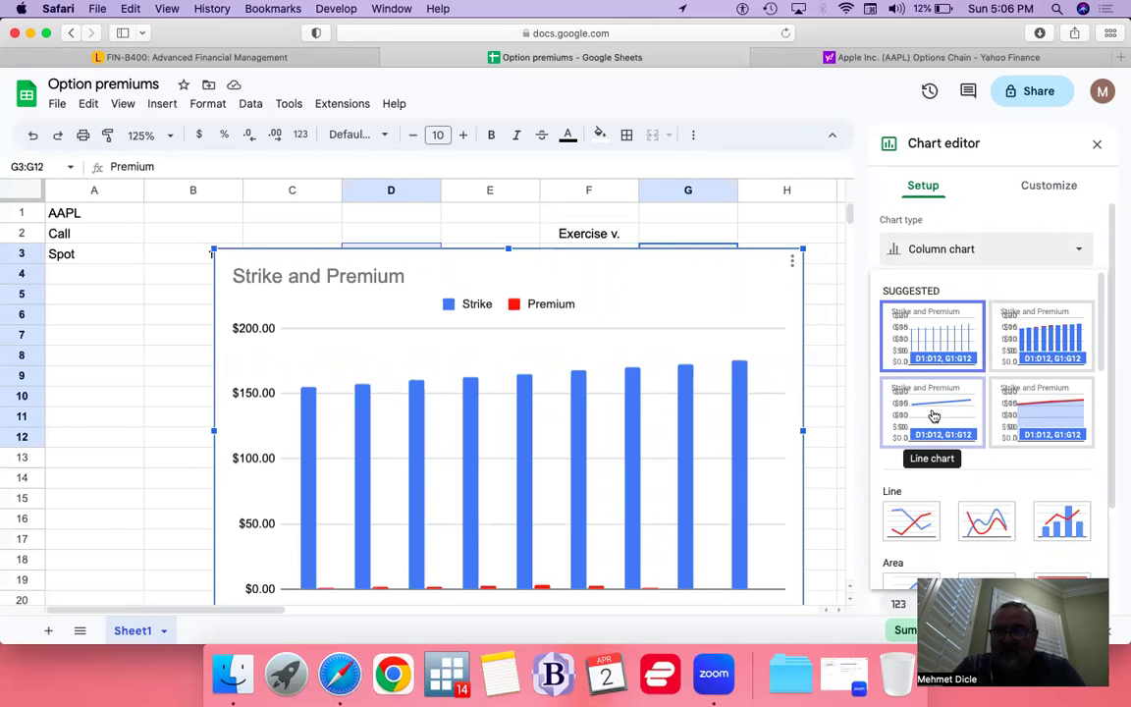
{"action": "left_click", "coordinate": [907, 520]}
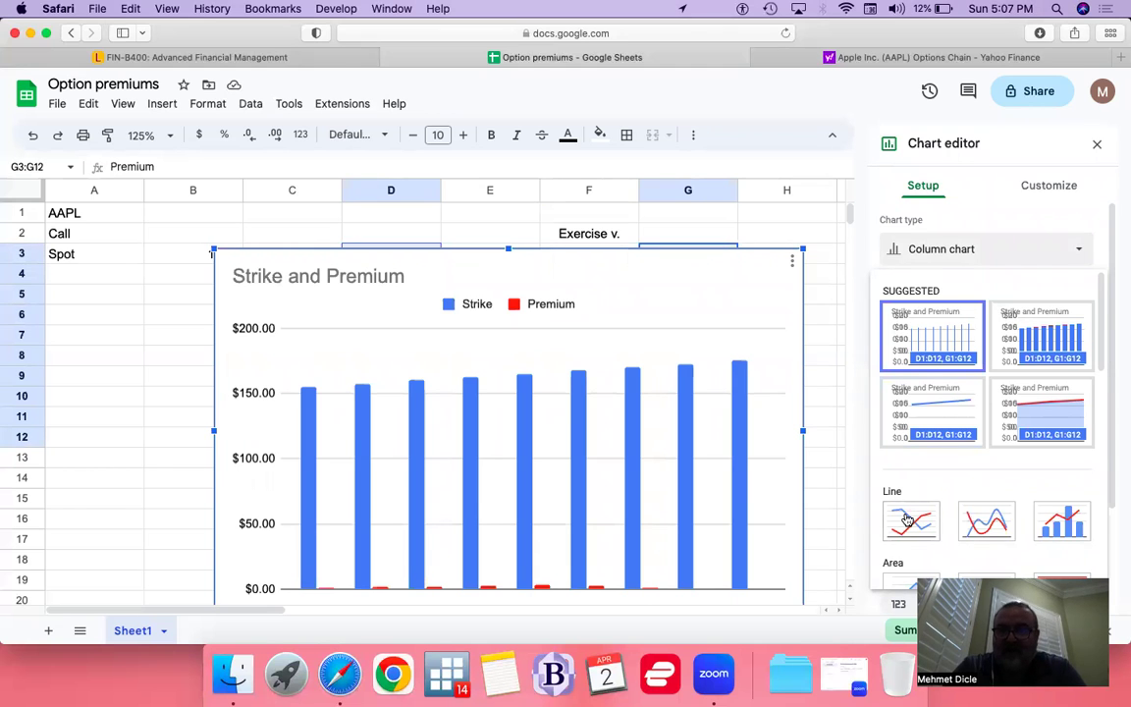
{"action": "scroll", "coordinate": [907, 520], "scroll_direction": "down", "scroll_amount": 3}
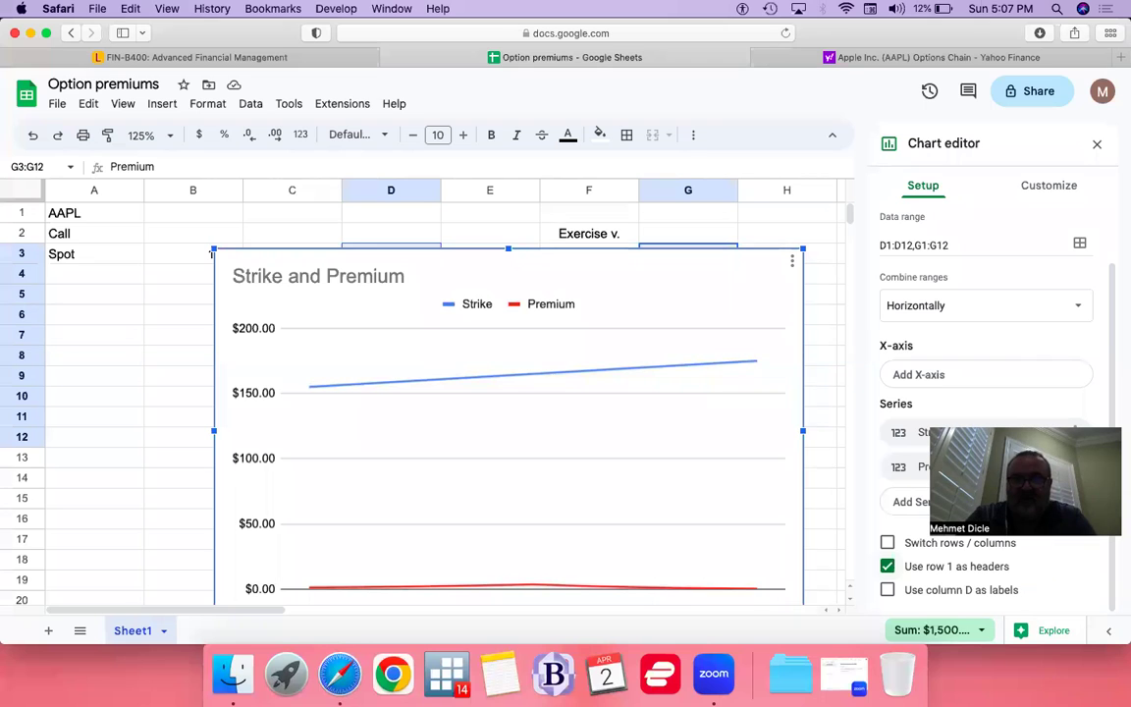
- Use column D strikes as chart labels, leaving one Premium line peaking at $165
{"action": "left_click", "coordinate": [887, 592]}
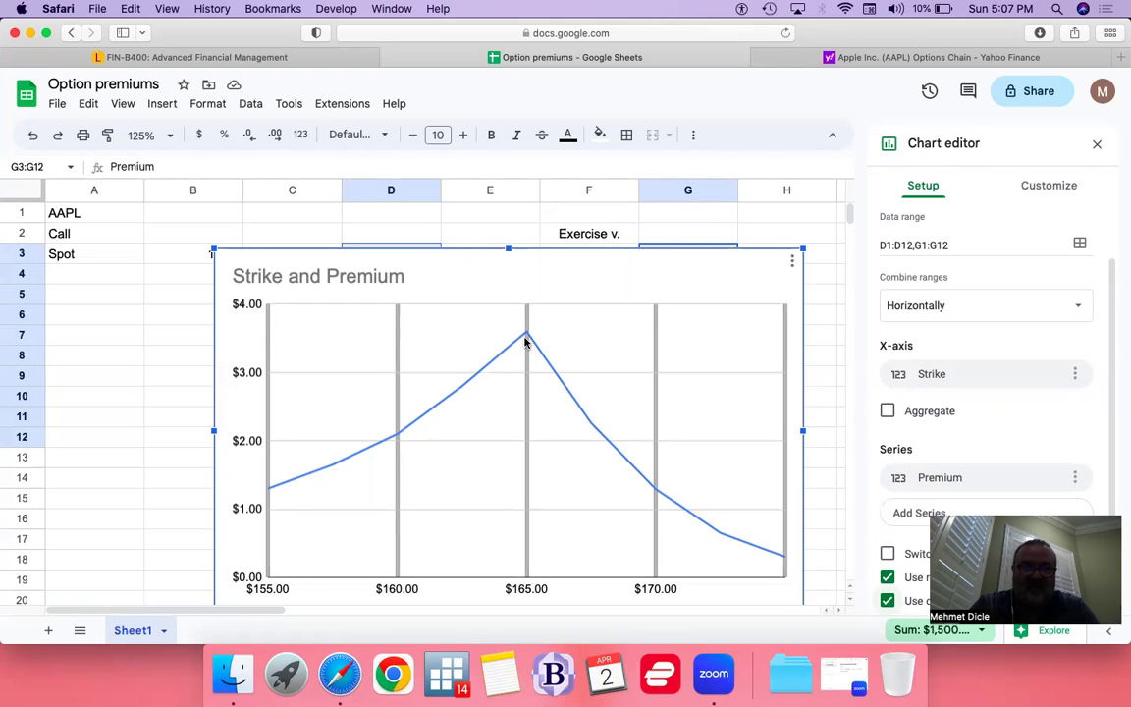
{"action": "left_click", "coordinate": [526, 340]}
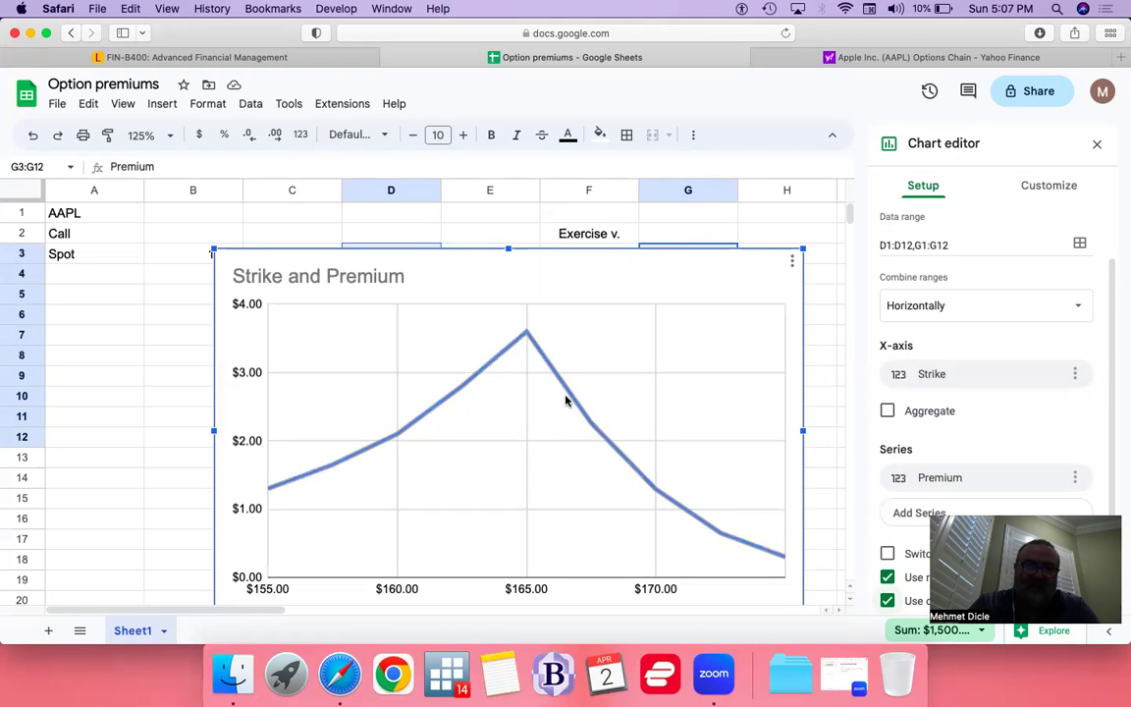